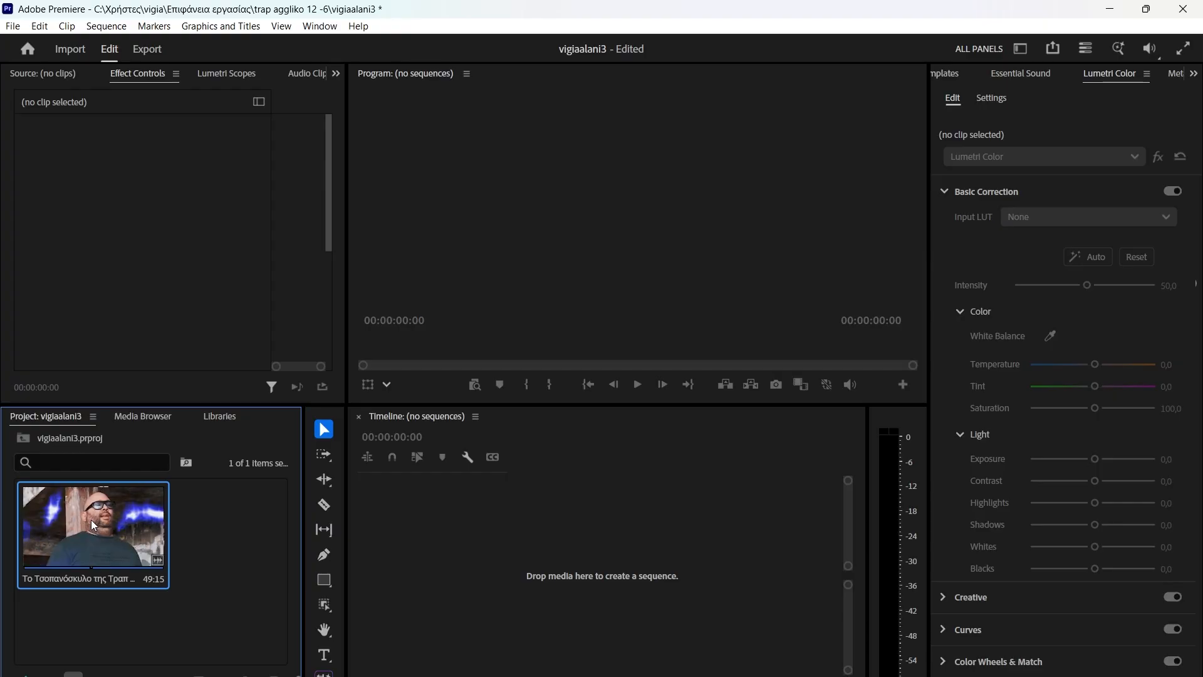
Create a new sequence from the video clip in the project by placing it on the empty timeline.
left_click_drag(92, 524, 445, 523)
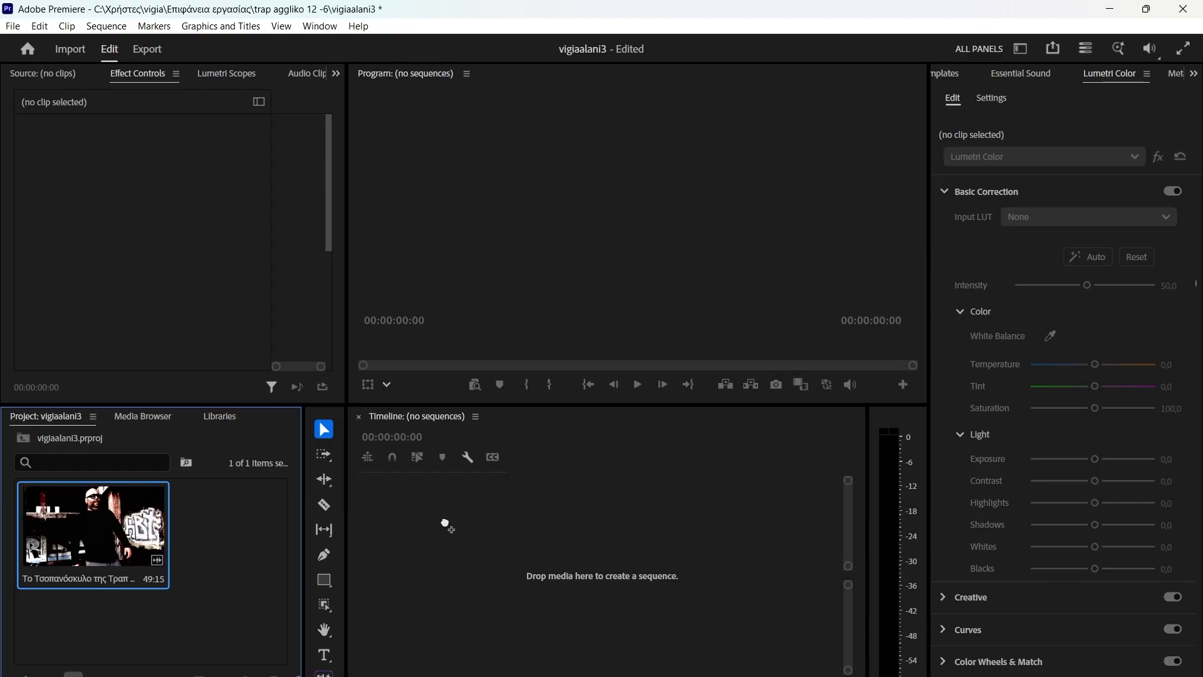
left_click_drag(447, 525, 445, 525)
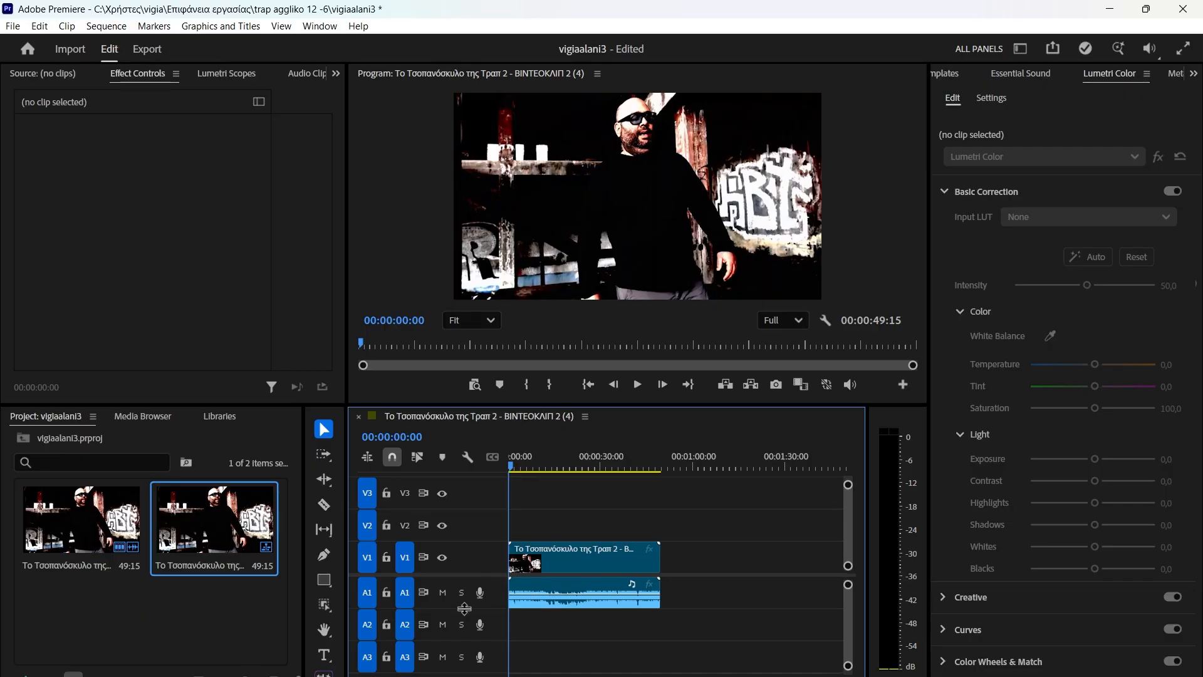
Delete the clip's audio from track A1, keeping its video on track V1.
right_click(581, 569)
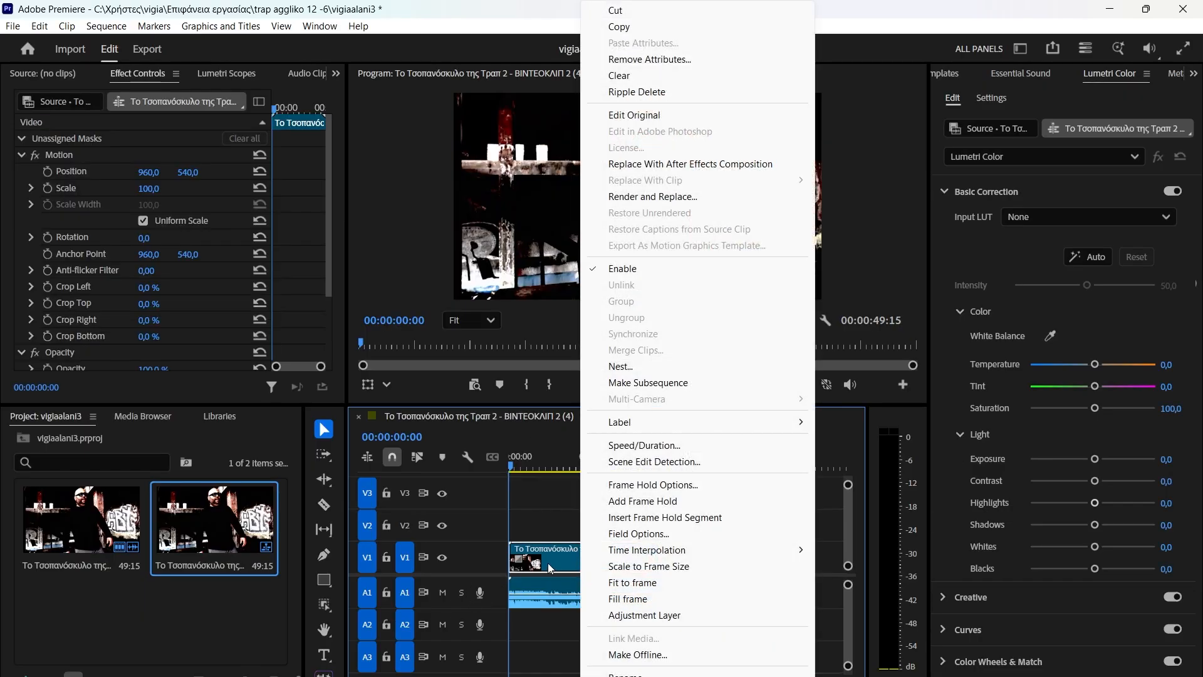
right_click(551, 566)
right_click(523, 557)
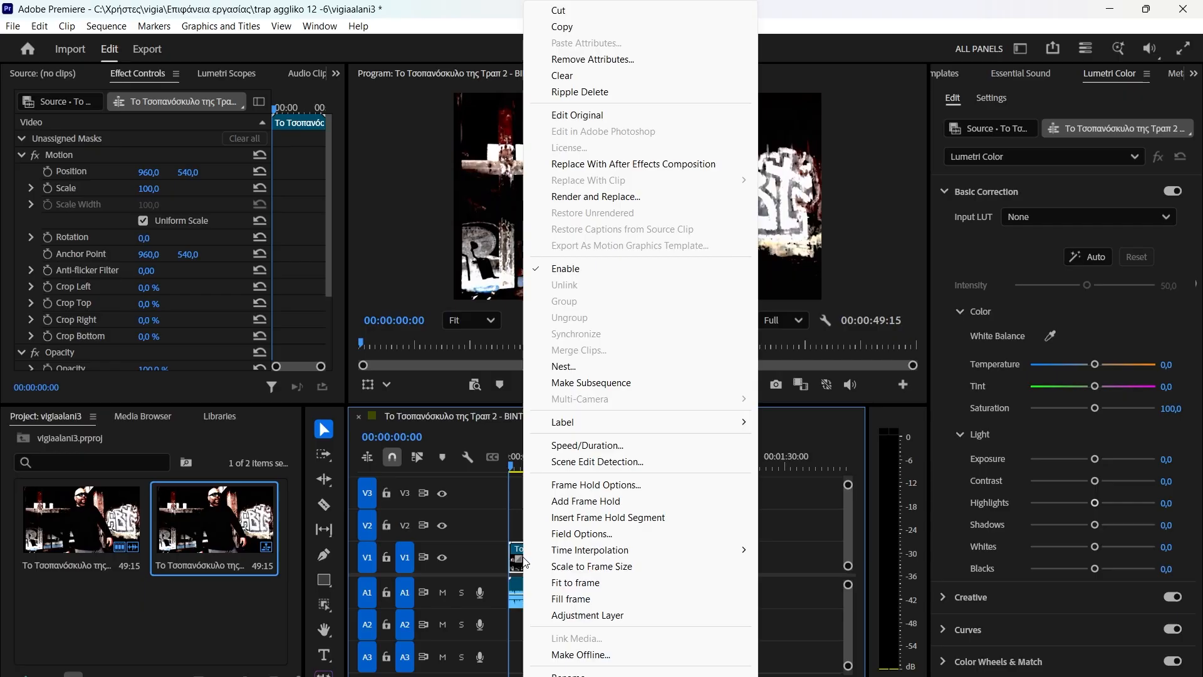
left_click(523, 556)
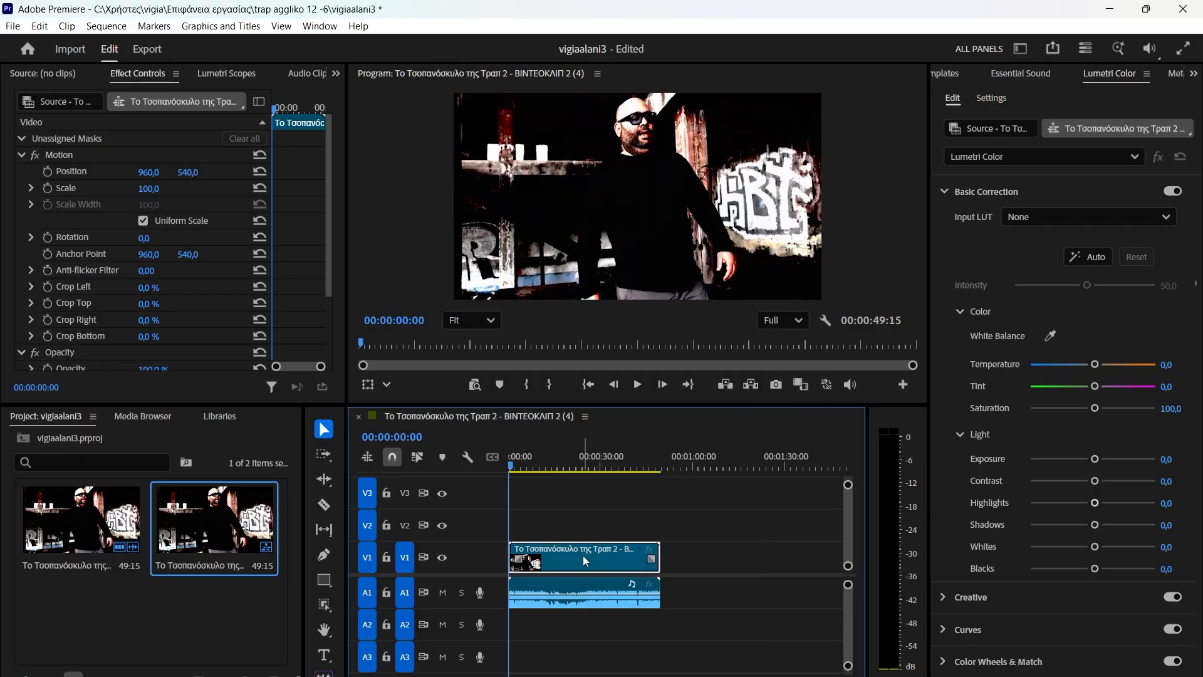
left_click(557, 585)
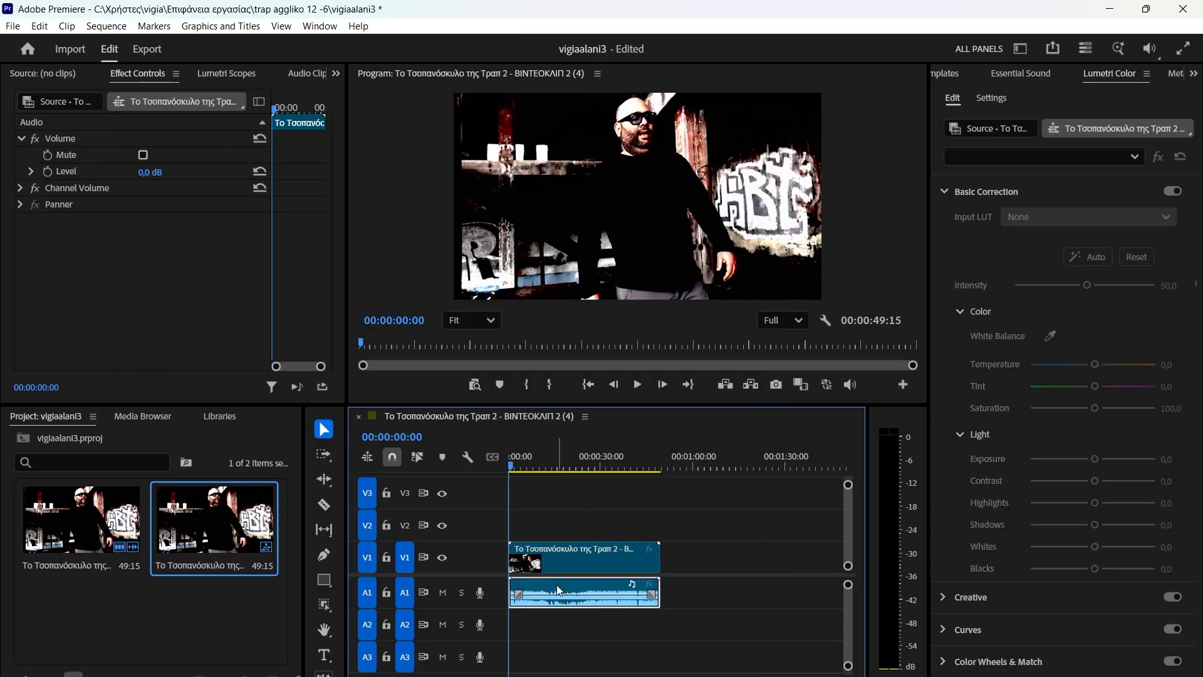
left_click(586, 556)
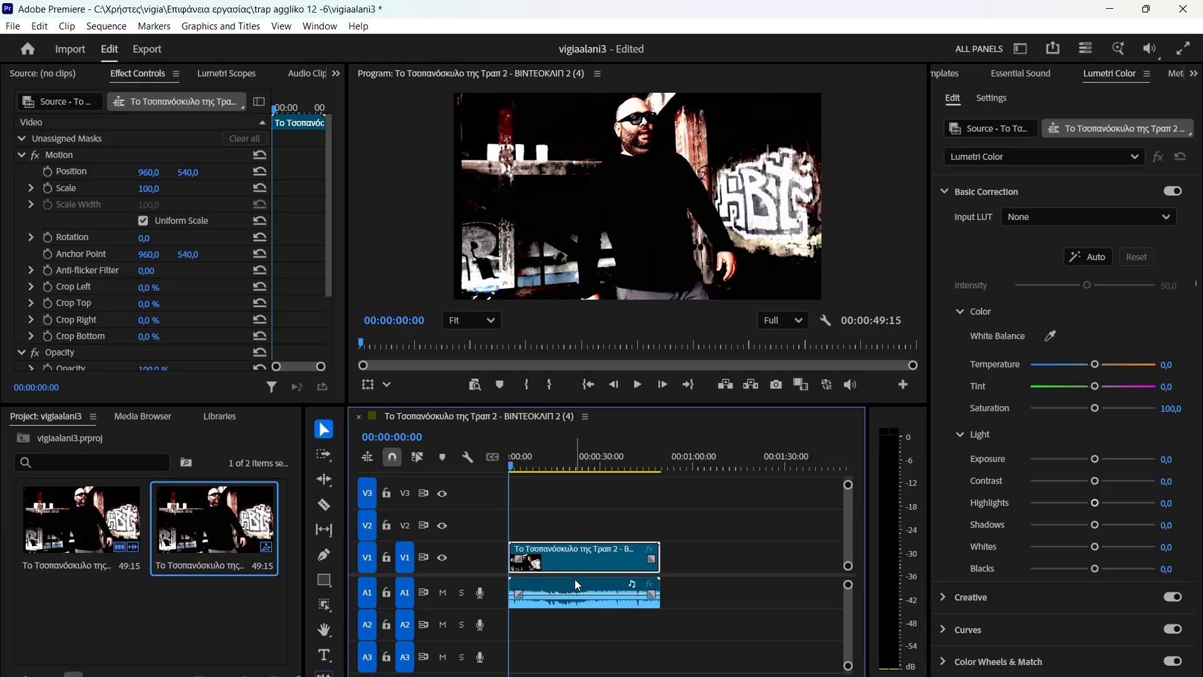
left_click(577, 585)
key("Delete")
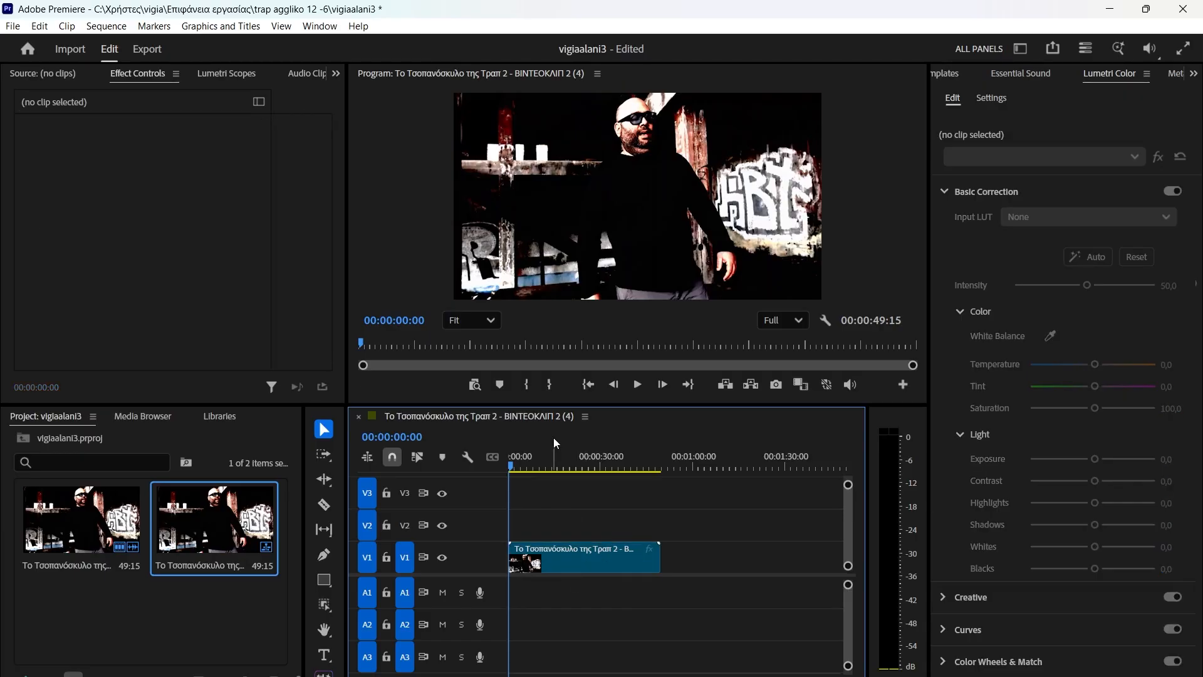
Preview the first seconds of the sequence and return the playhead to 00:00:00:00.
left_click(642, 385)
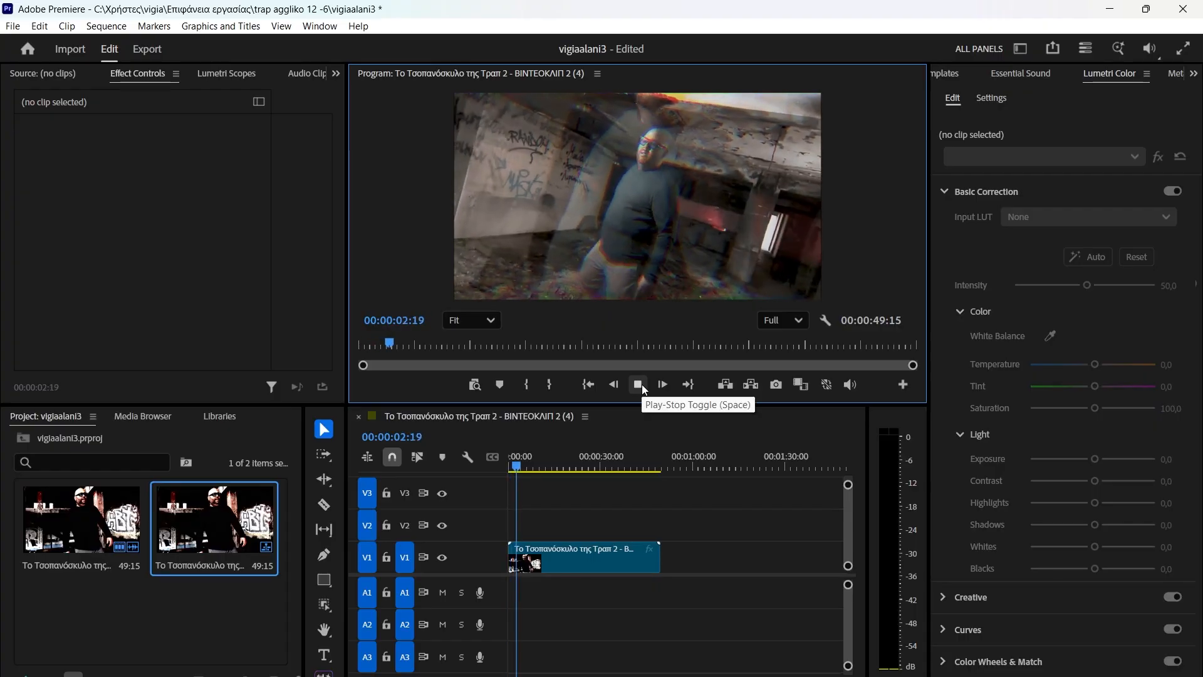
left_click(642, 385)
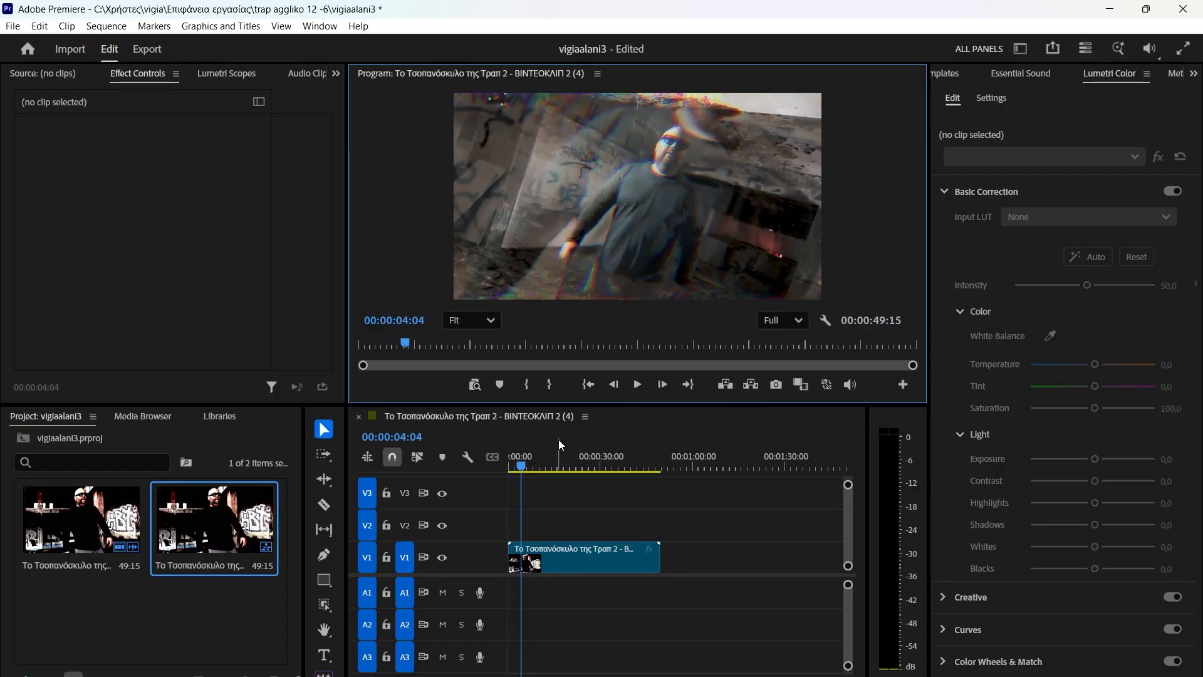
left_click_drag(524, 469, 495, 457)
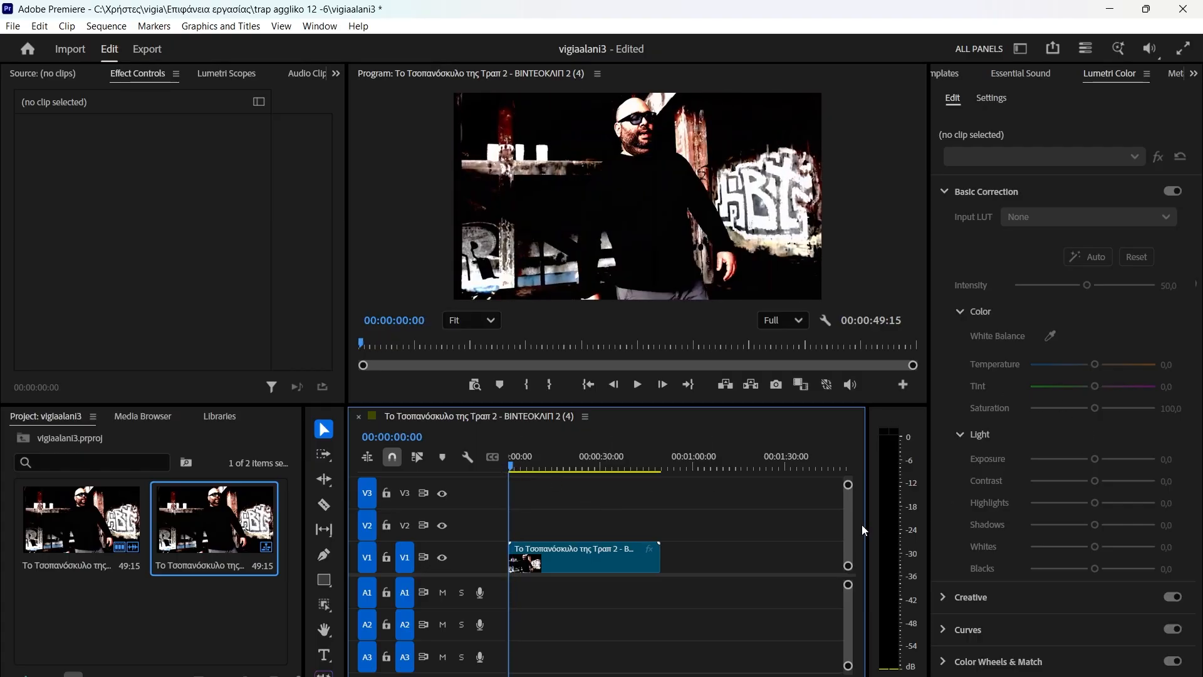
Try an exposure of -2.1 on the V1 clip in Lumetri Color and reset it to 0.
left_click(591, 554)
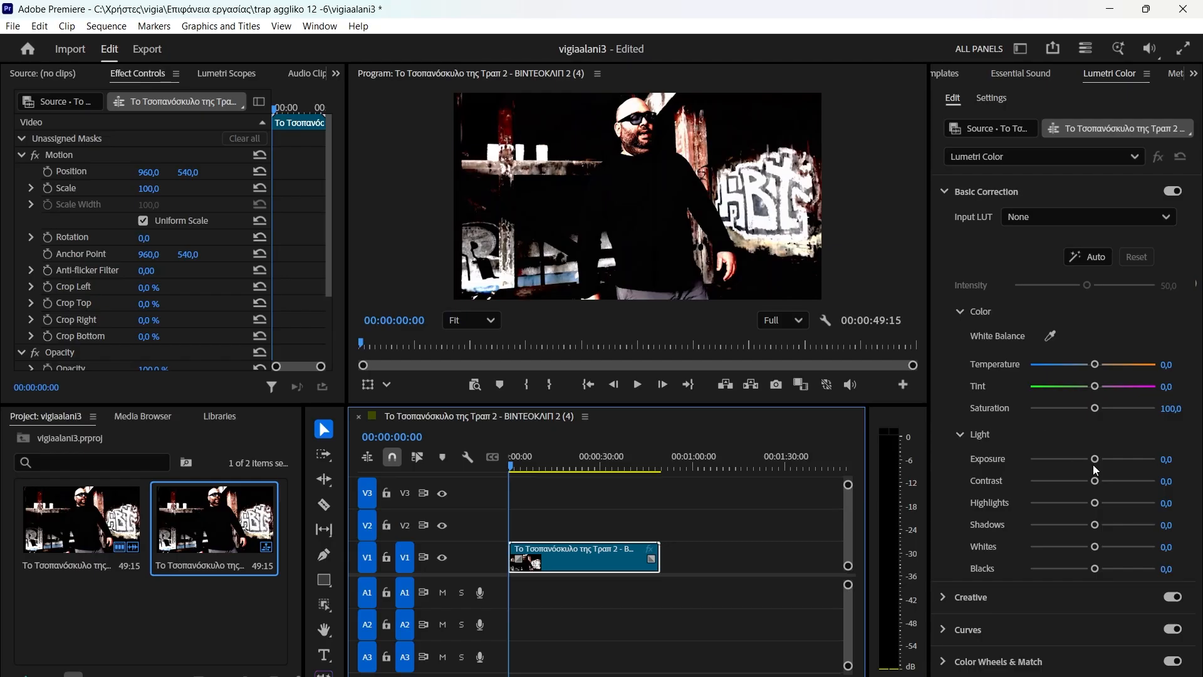
left_click_drag(1095, 466, 1067, 505)
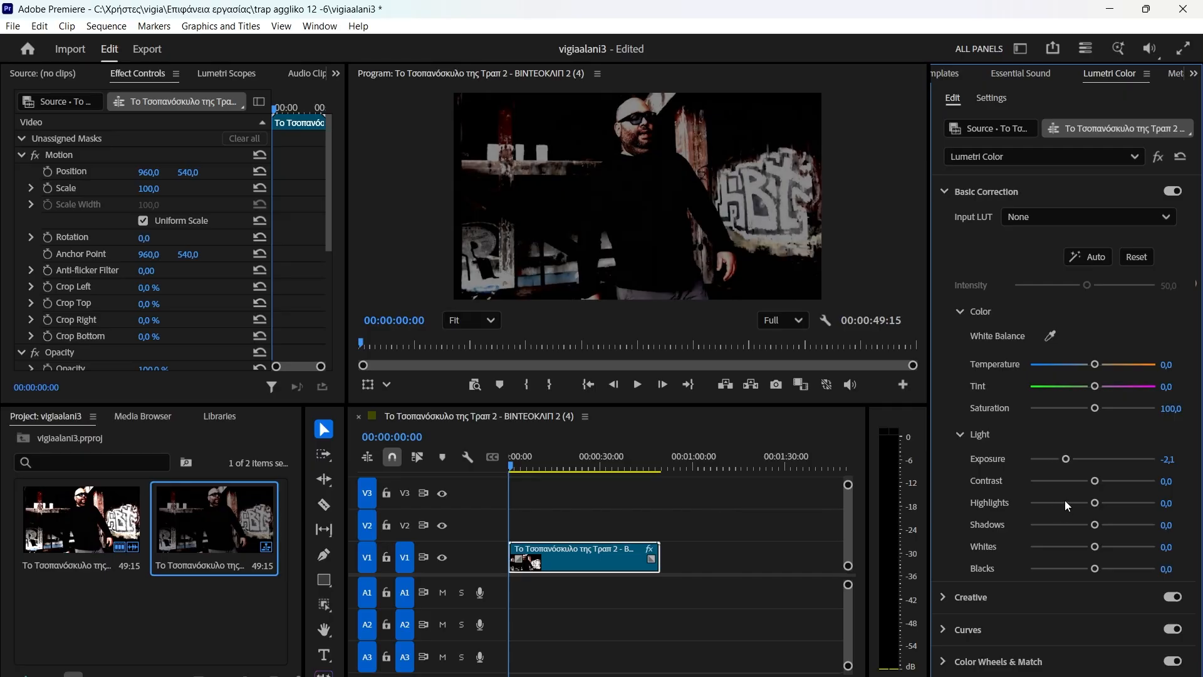
double_click(1065, 460)
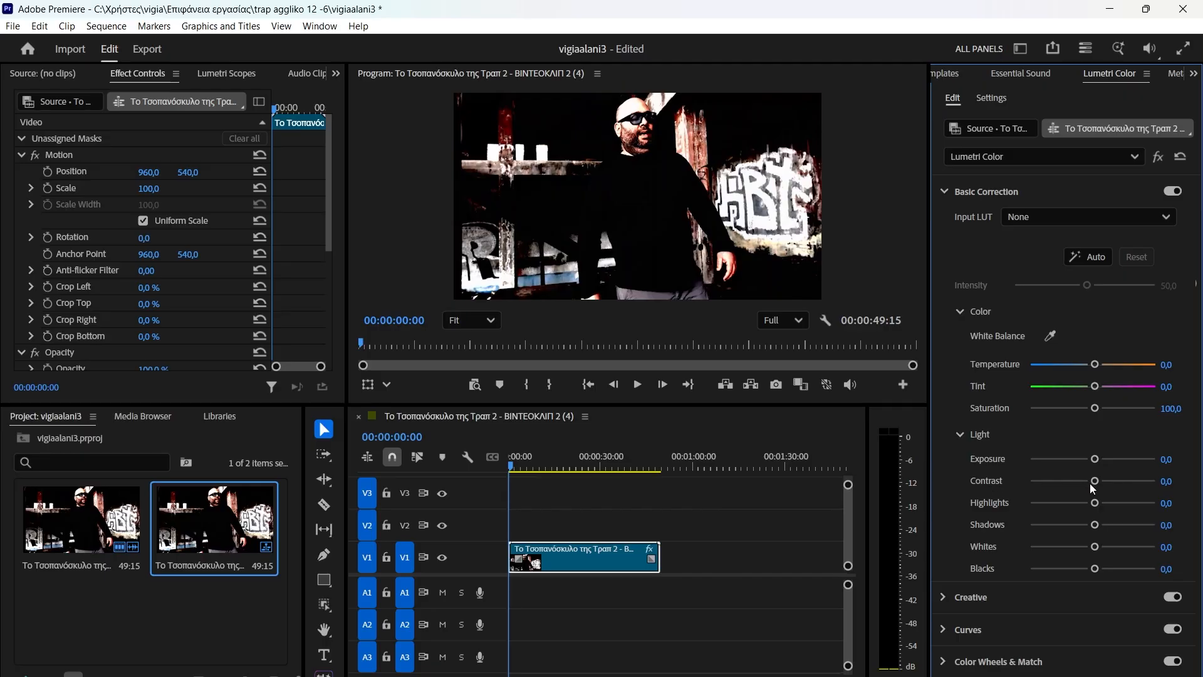
Try a contrast of 56.5 on the clip, check the frame at 00:00:07:16, and reset the contrast.
left_click_drag(1095, 485, 1127, 514)
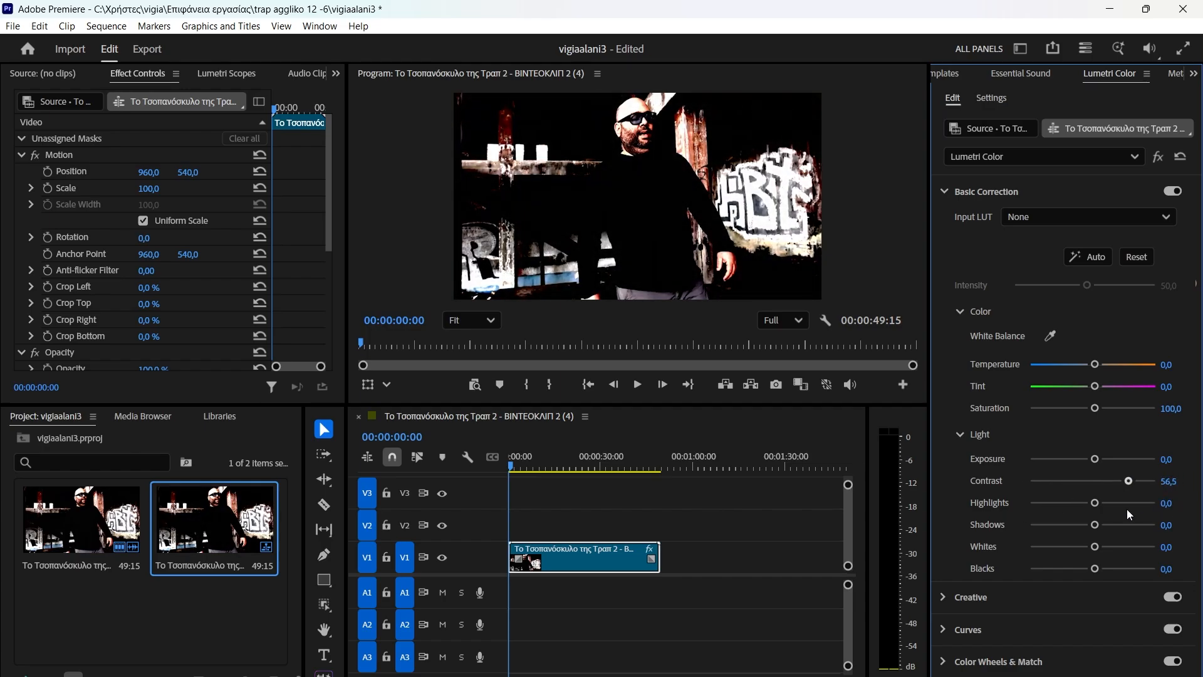
left_click(534, 466)
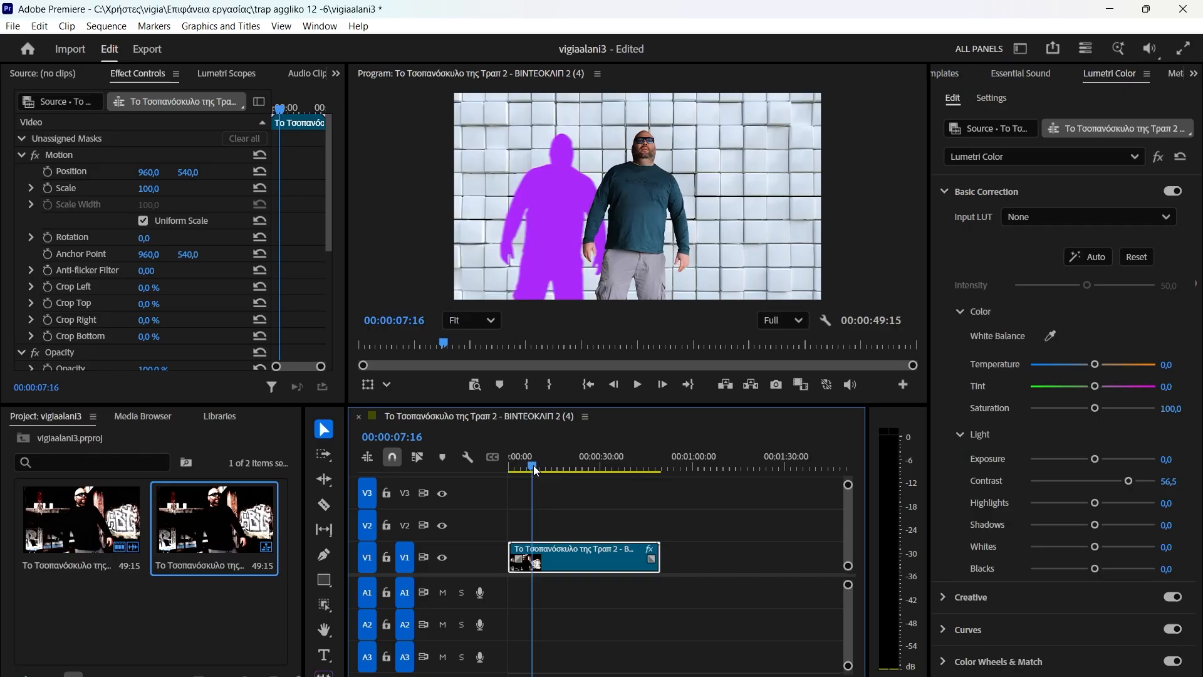
double_click(1127, 482)
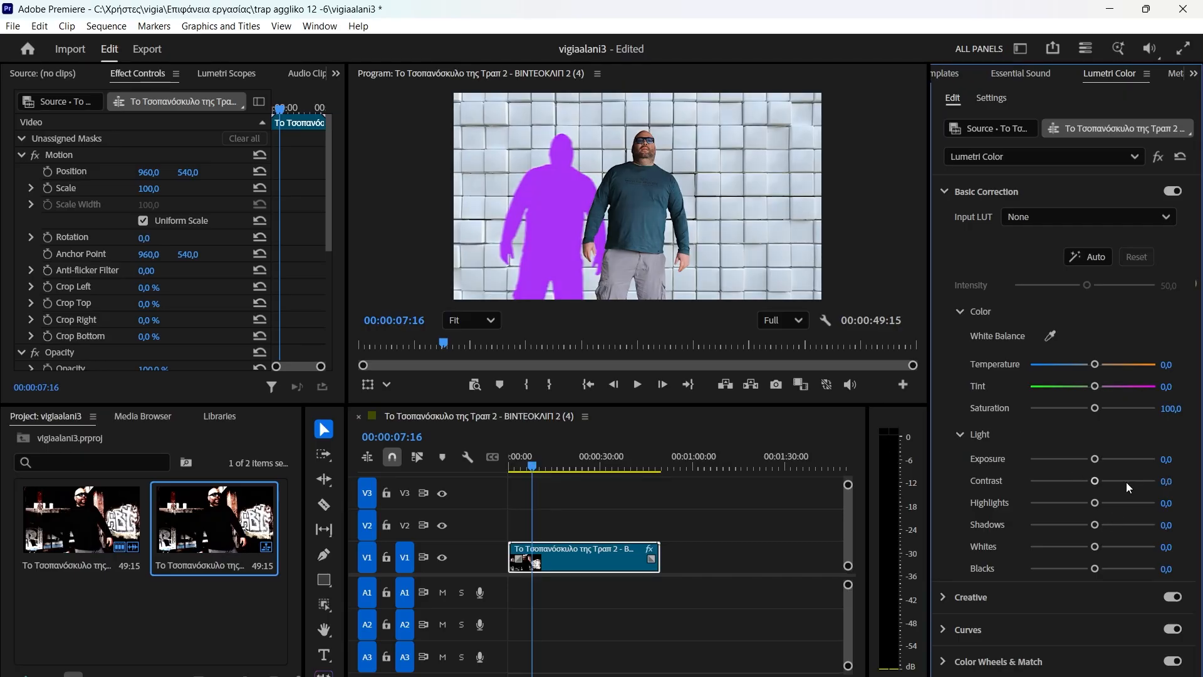
Try raising the clip's contrast to 98.8 and bring it back to 0.
mouse_move(1096, 465)
left_mouse_down()
mouse_move(1141, 465)
mouse_move(1101, 470)
mouse_move(1104, 488)
mouse_move(1159, 504)
mouse_move(968, 490)
mouse_move(1095, 481)
left_mouse_up()
double_click(1101, 463)
left_click_drag(1096, 481, 1149, 492)
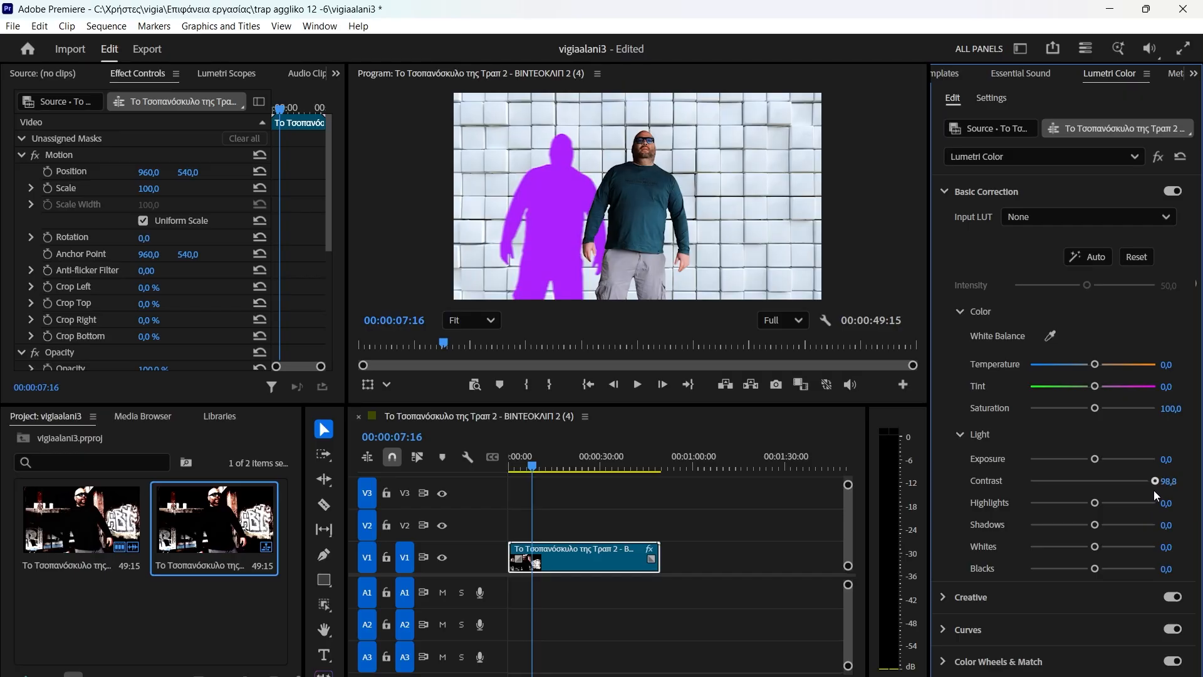
left_click_drag(1153, 491, 1094, 496)
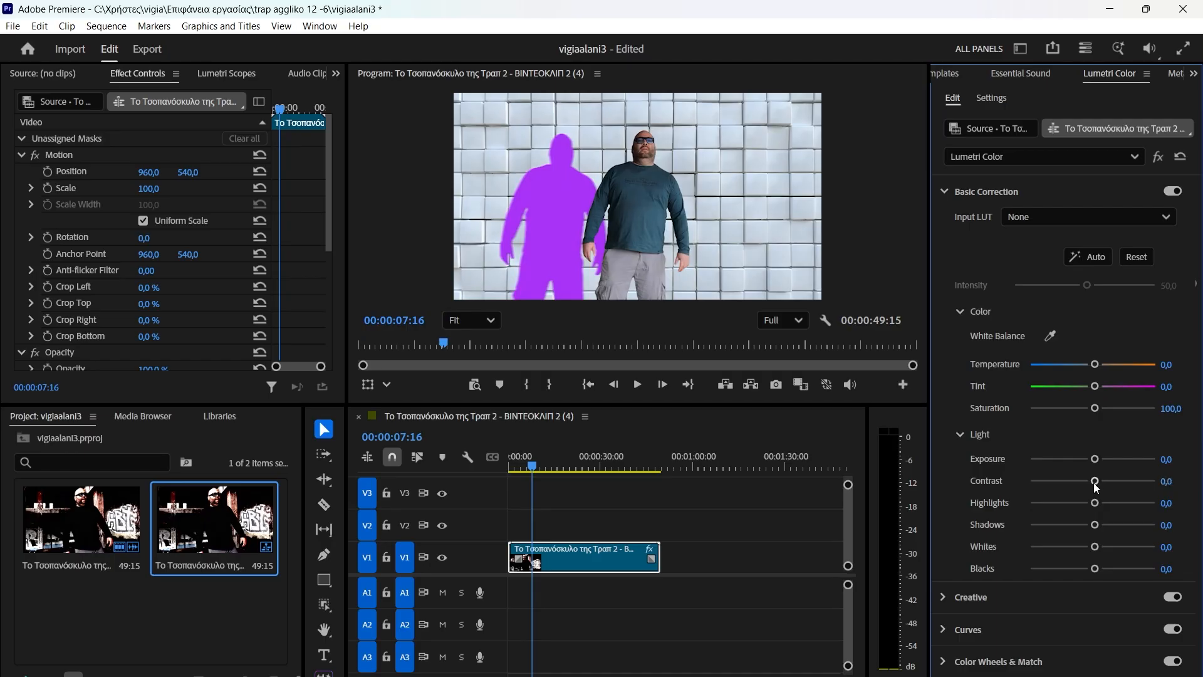
double_click(1095, 483)
Try raising the clip's highlights and reset them to 0.
mouse_move(1095, 508)
left_mouse_down()
mouse_move(1140, 505)
mouse_move(1070, 498)
mouse_move(1094, 506)
left_mouse_up()
left_click_drag(1098, 511, 1129, 514)
left_click_drag(1148, 503, 1095, 506)
double_click(1096, 505)
Try shadows values of 100 and 36.6 on the frame at 00:00:26:05 and reset the shadows to 0.
mouse_move(1095, 526)
left_mouse_down()
mouse_move(1138, 530)
mouse_move(1096, 539)
left_mouse_up()
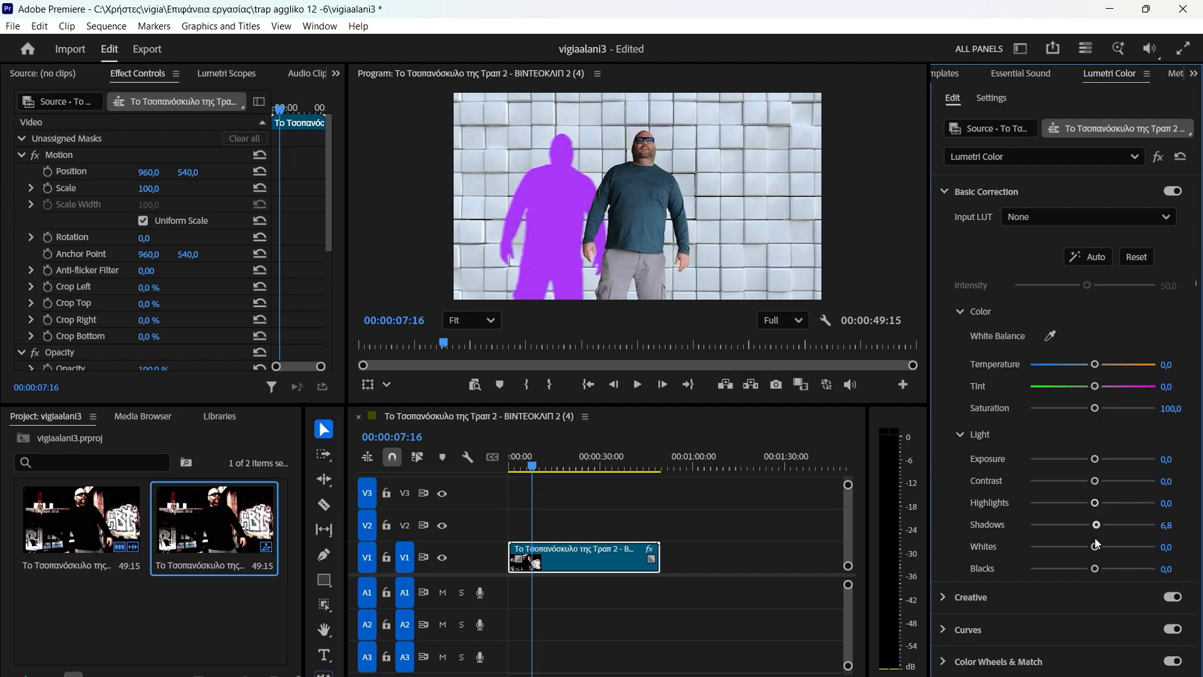
left_click(593, 469)
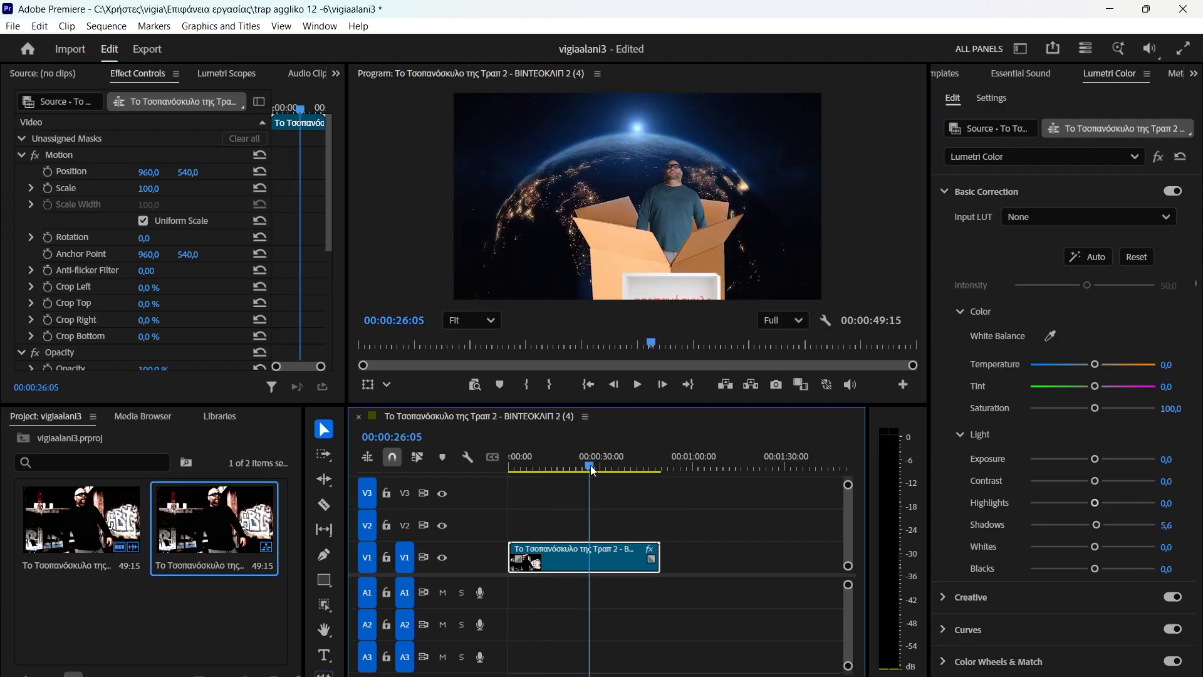
left_click(1099, 538)
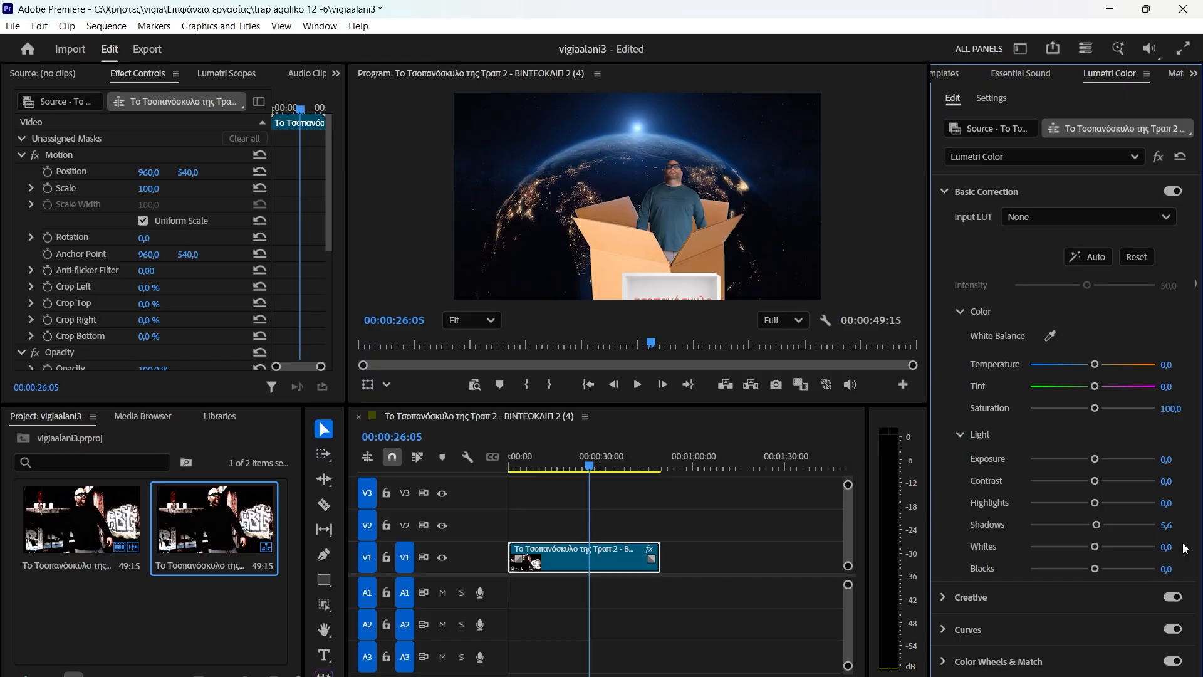
left_click(1101, 530)
left_click_drag(1103, 532, 1180, 537)
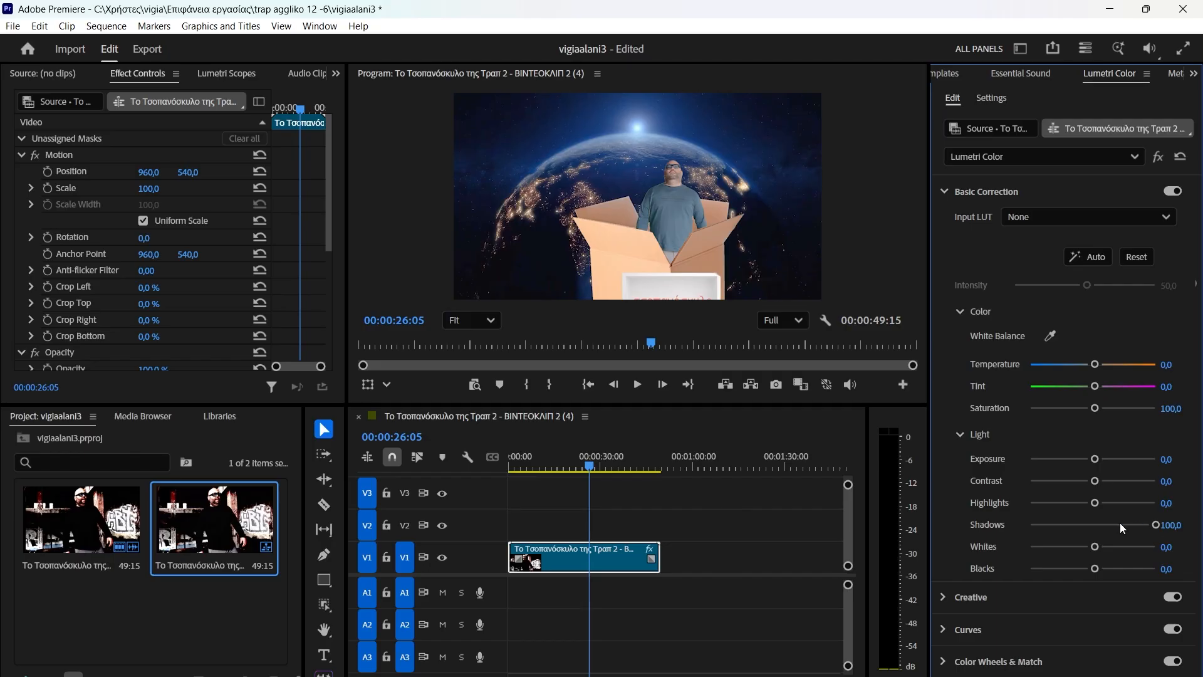
left_click(1098, 531)
double_click(1099, 530)
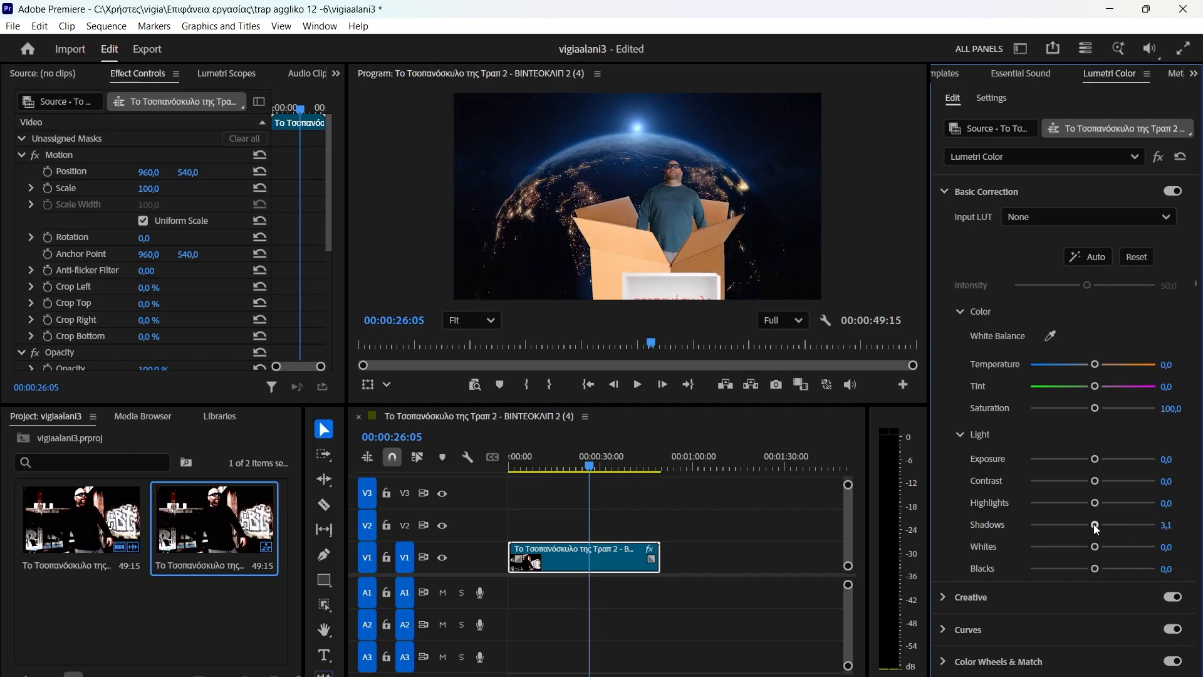
mouse_move(1094, 525)
left_mouse_down()
mouse_move(1152, 519)
mouse_move(1115, 532)
left_mouse_up()
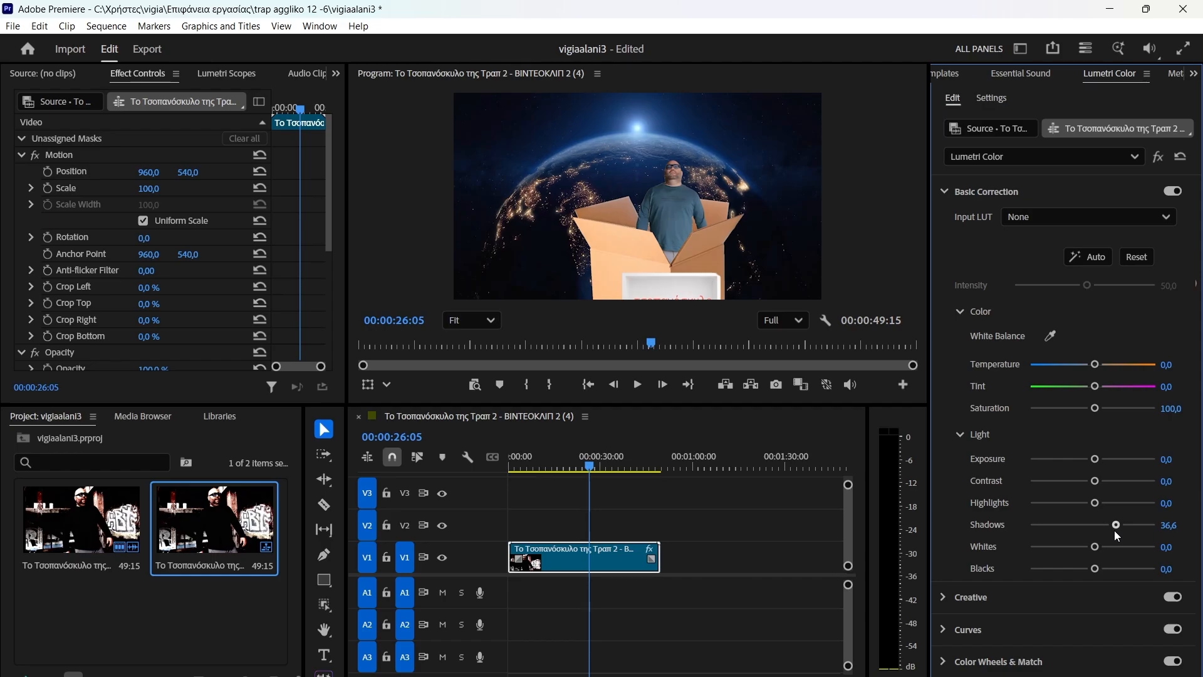
mouse_move(1111, 532)
left_mouse_down()
mouse_move(995, 549)
mouse_move(1082, 533)
mouse_move(1132, 546)
mouse_move(1081, 550)
mouse_move(1097, 555)
mouse_move(1096, 536)
left_mouse_up()
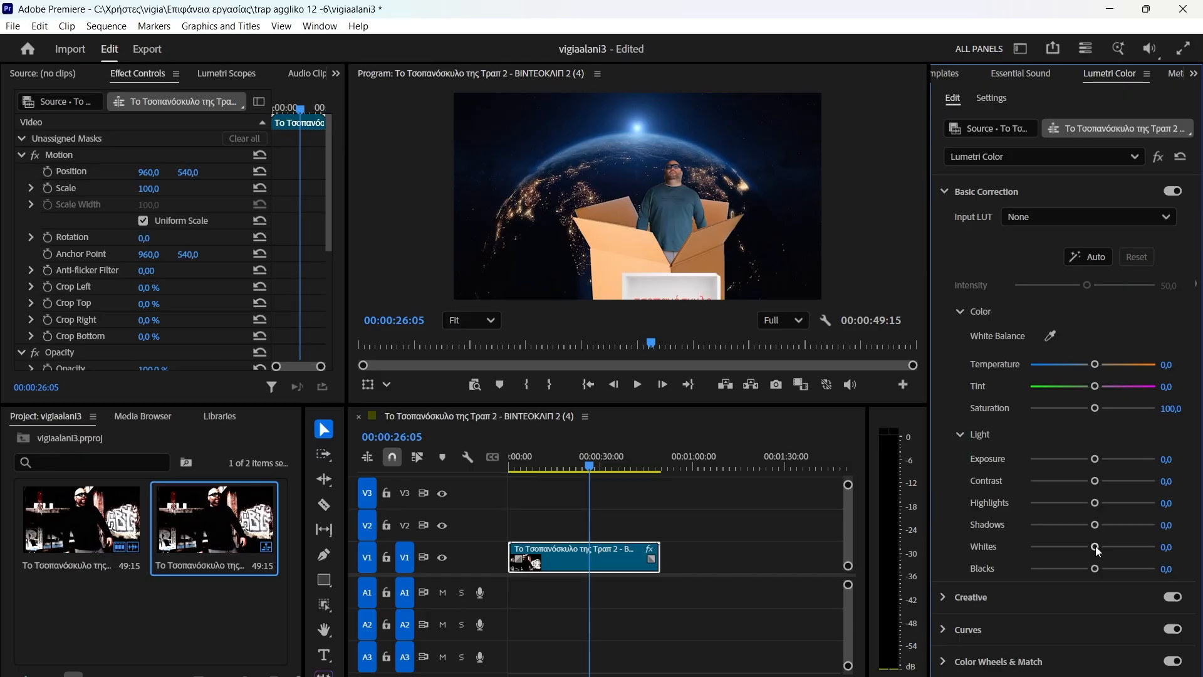
Try whites at 100 and 13 and blacks at -9.3, and reset both to 0.
left_click_drag(1097, 549, 1150, 547)
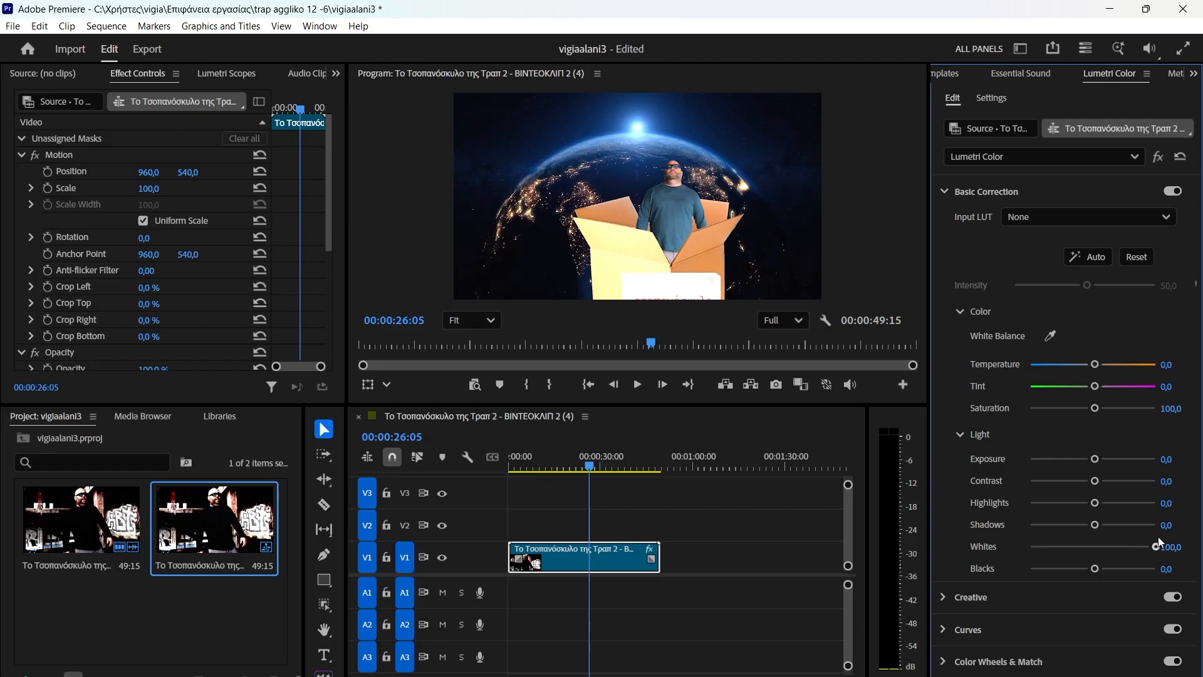
left_click_drag(1157, 546, 1101, 547)
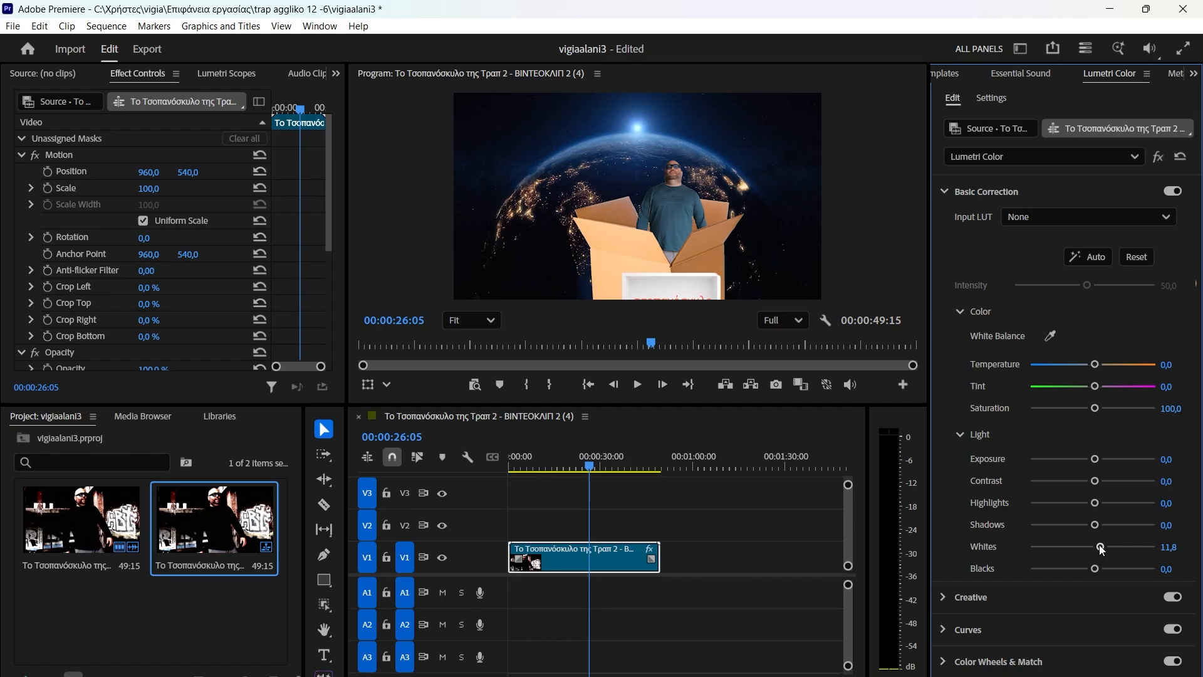
left_click_drag(1102, 549, 1088, 572)
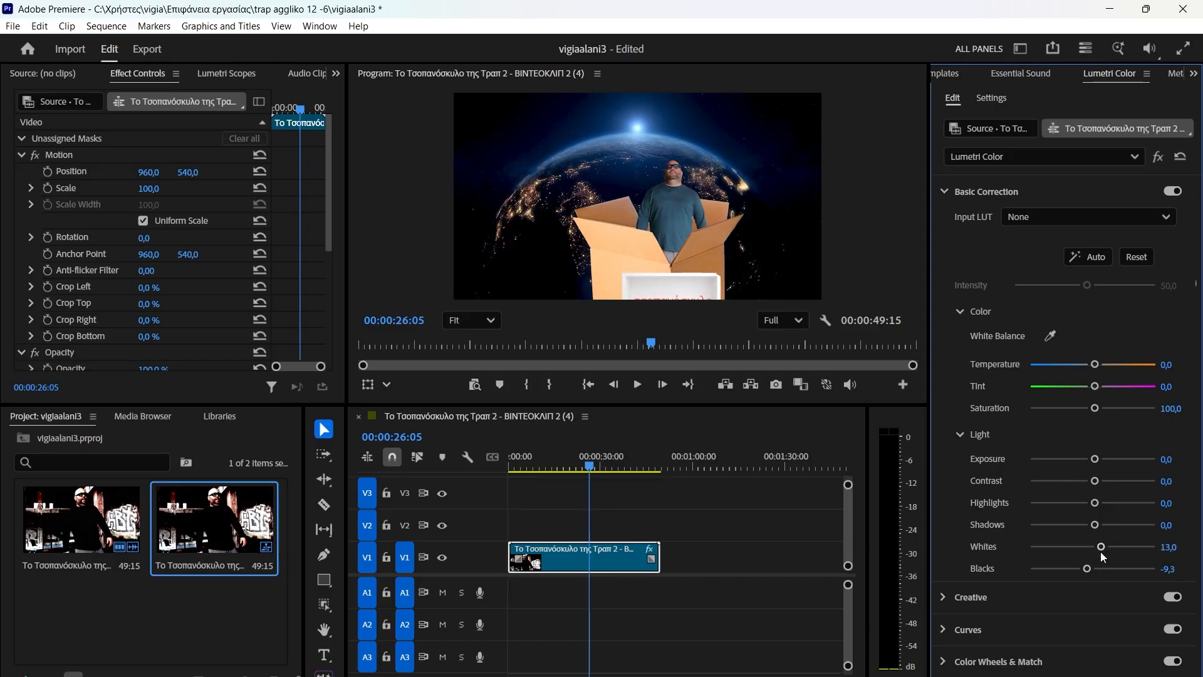
double_click(1102, 547)
double_click(1088, 568)
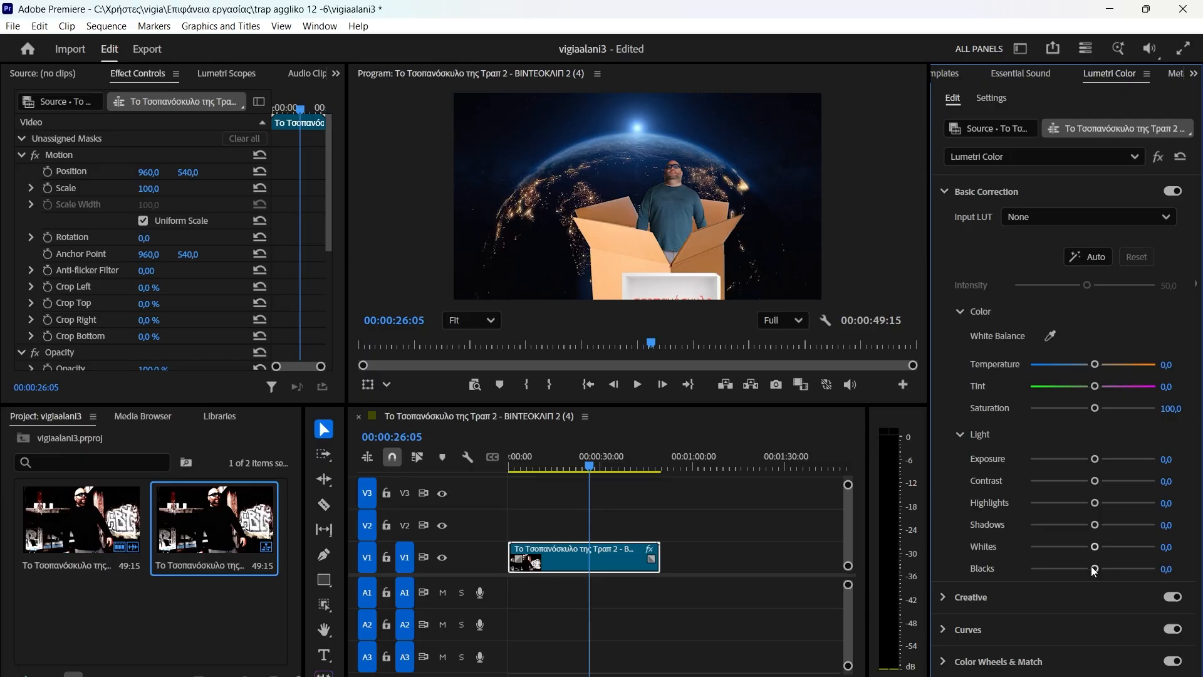
Set the clip's blacks to -10.6 after trying a raised value of 6.8.
mouse_move(1094, 569)
left_mouse_down()
mouse_move(1133, 578)
mouse_move(1097, 583)
left_mouse_up()
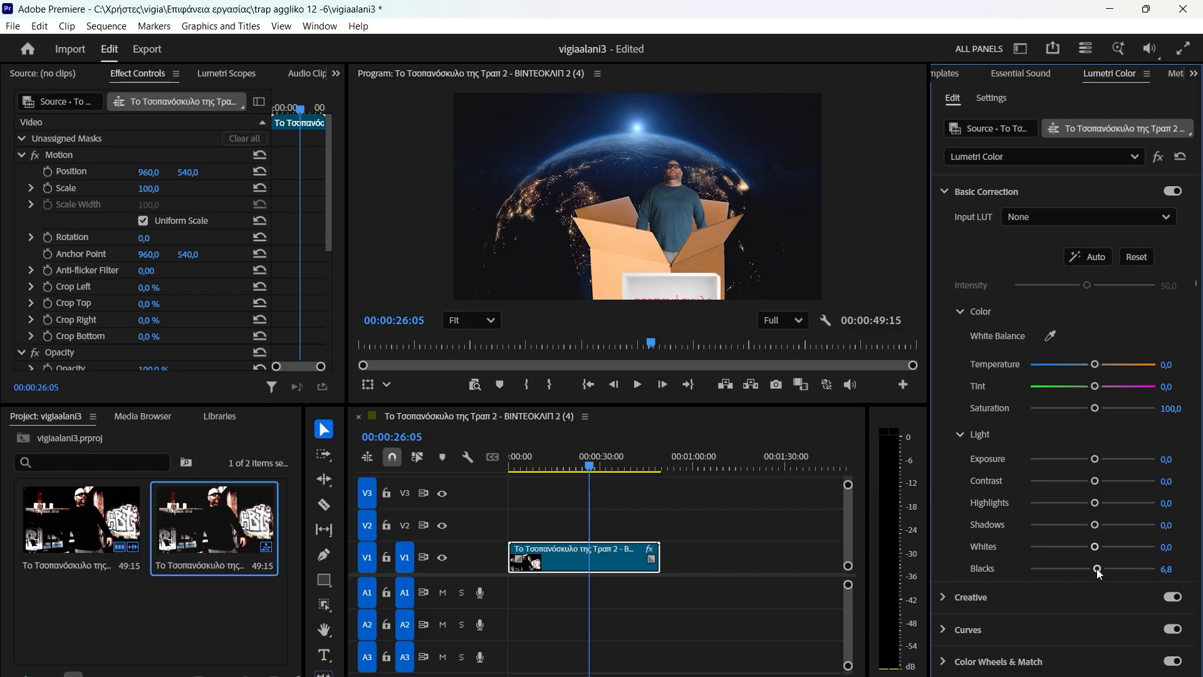
double_click(1098, 570)
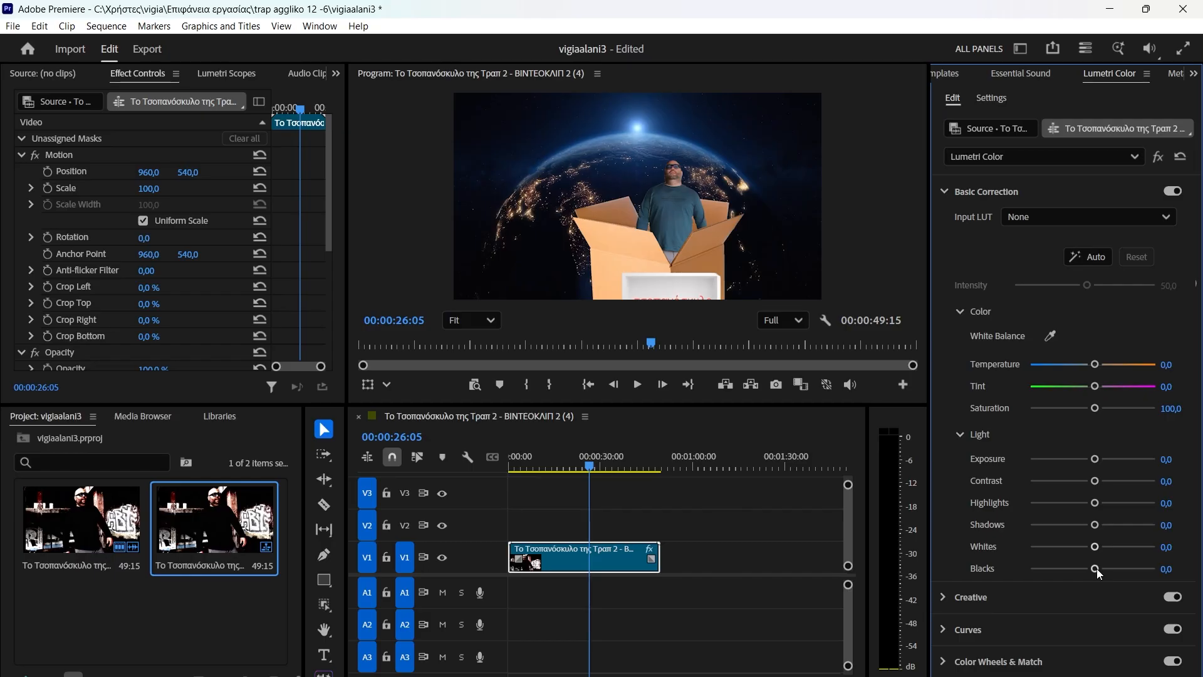
mouse_move(1097, 570)
left_mouse_down()
mouse_move(1064, 574)
mouse_move(1086, 574)
left_mouse_up()
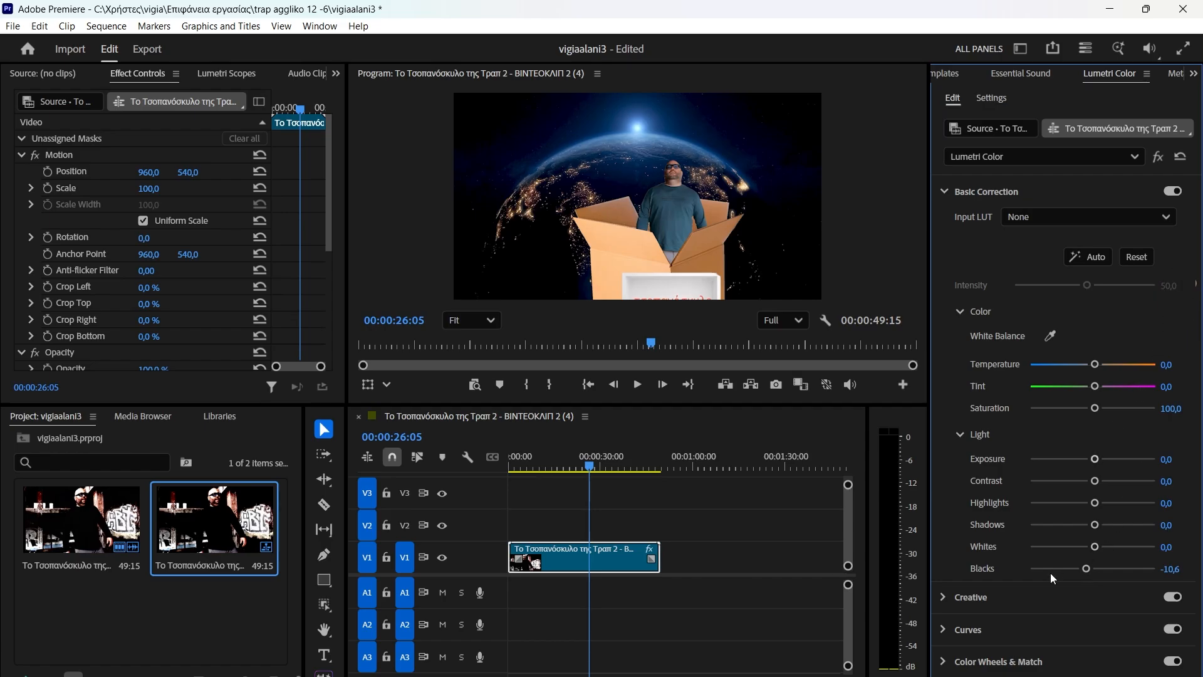
left_click(945, 629)
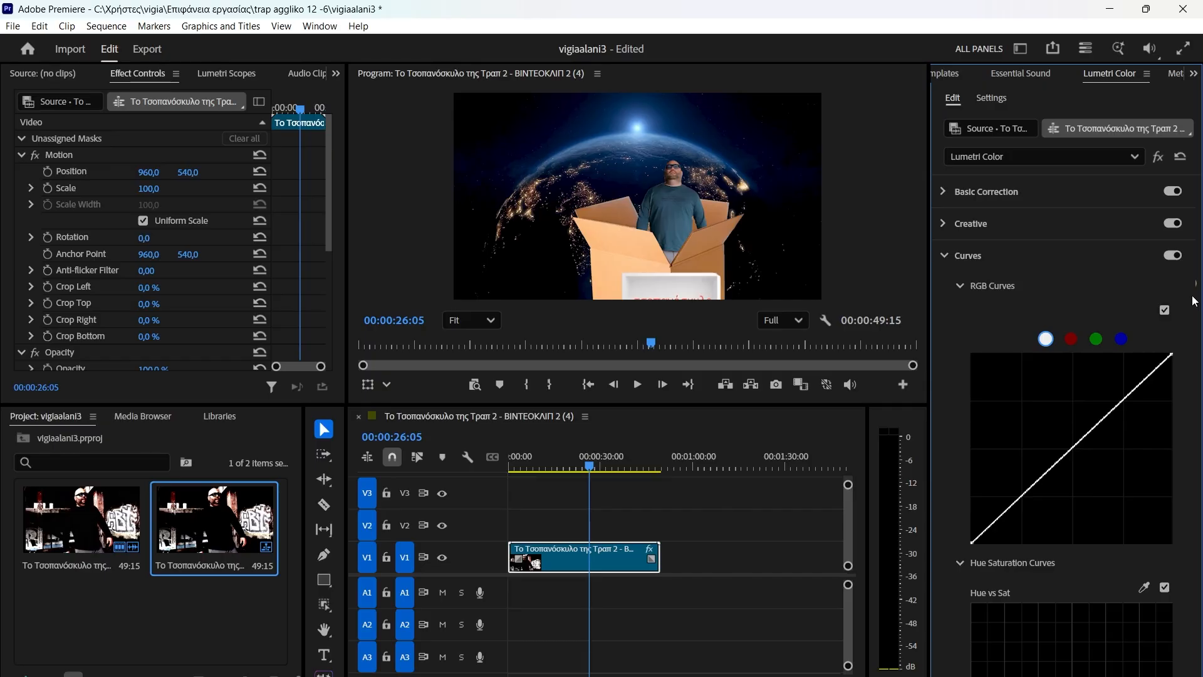
left_click(943, 192)
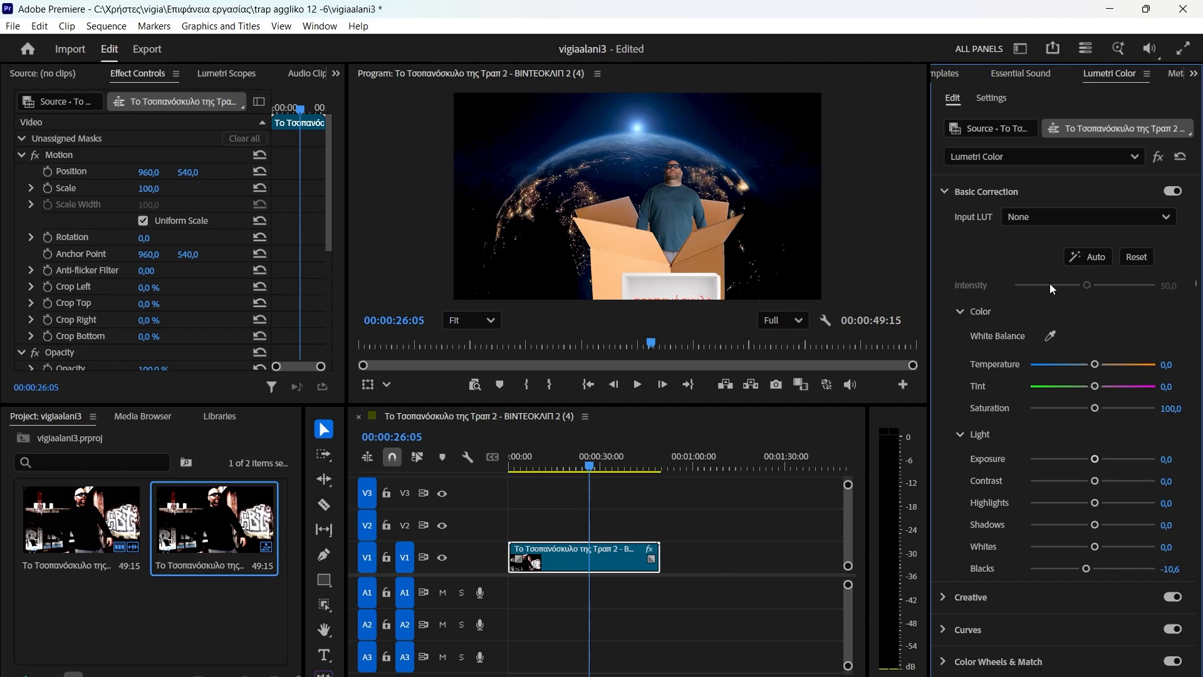
Play the clip from the start to 00:00:12:05 and reset its blacks to 0.
left_click_drag(558, 458, 503, 504)
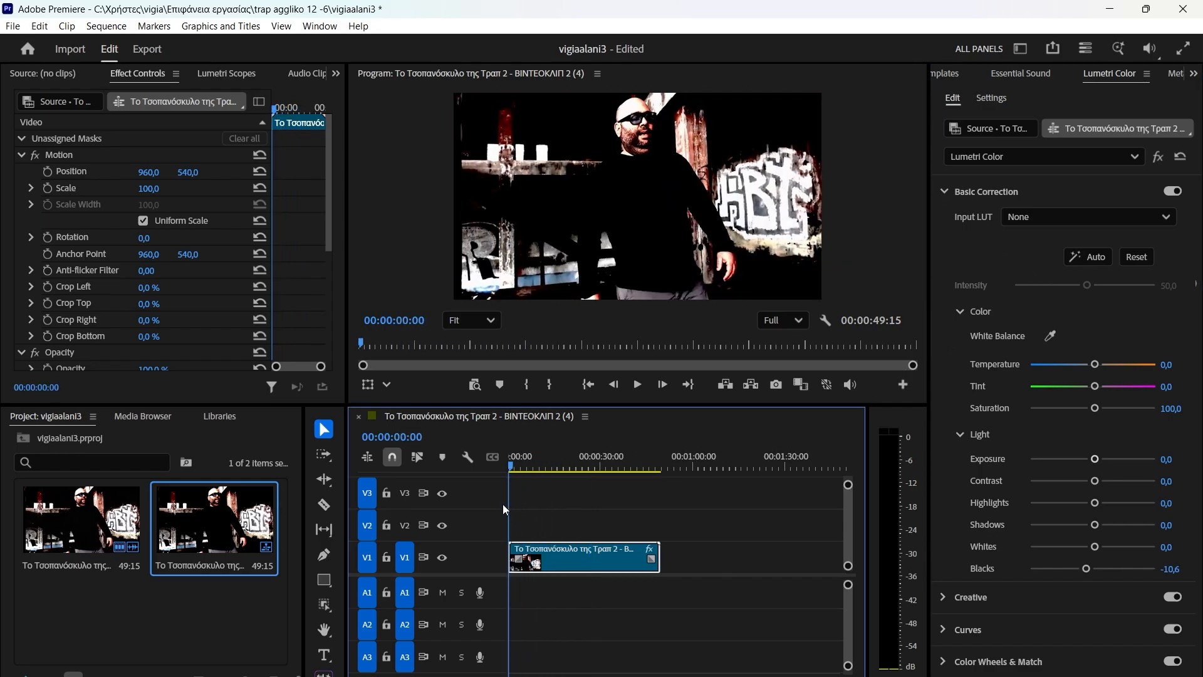
key("space")
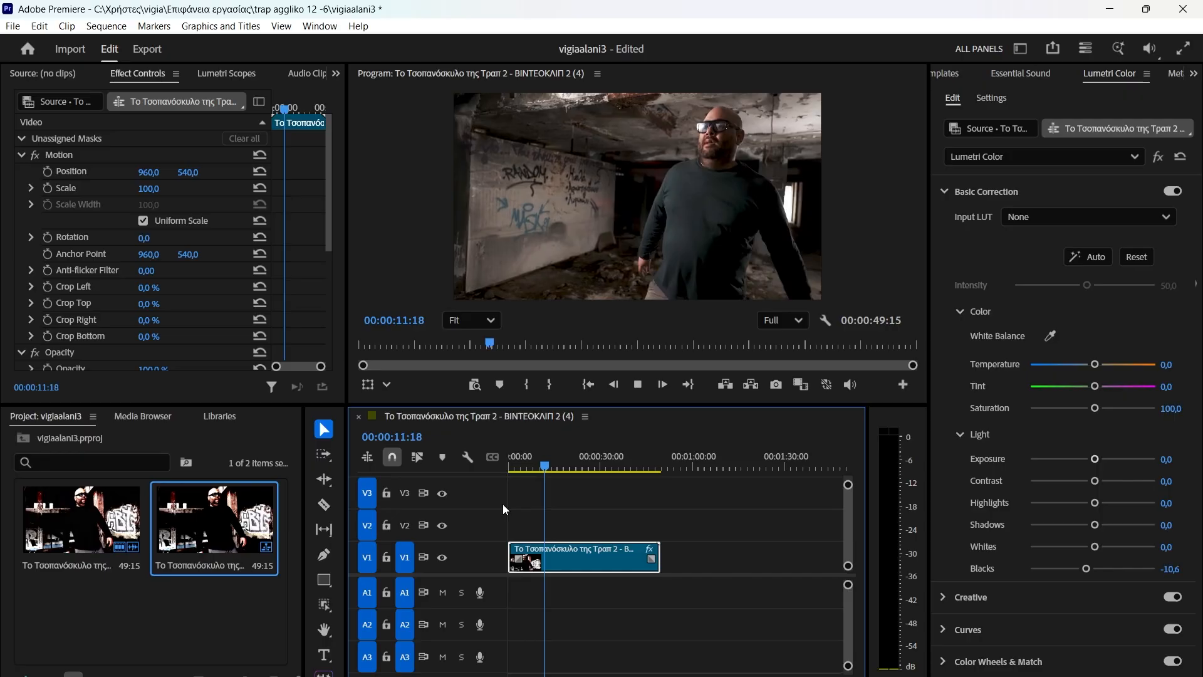
key("space")
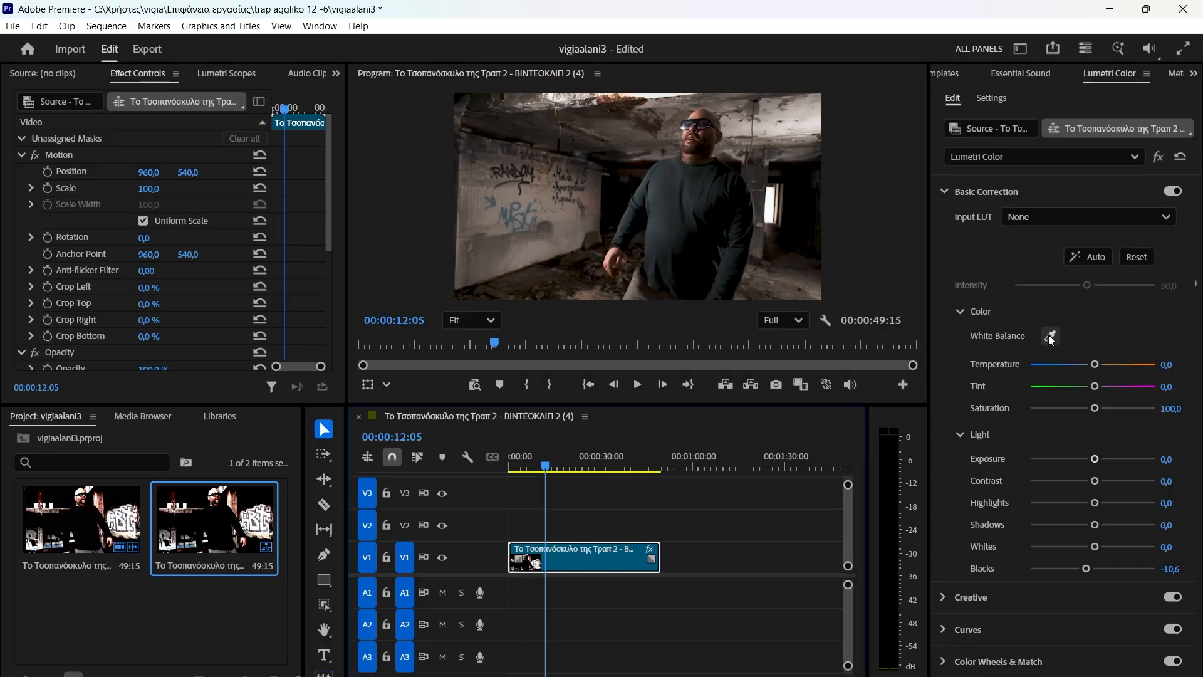
double_click(1088, 569)
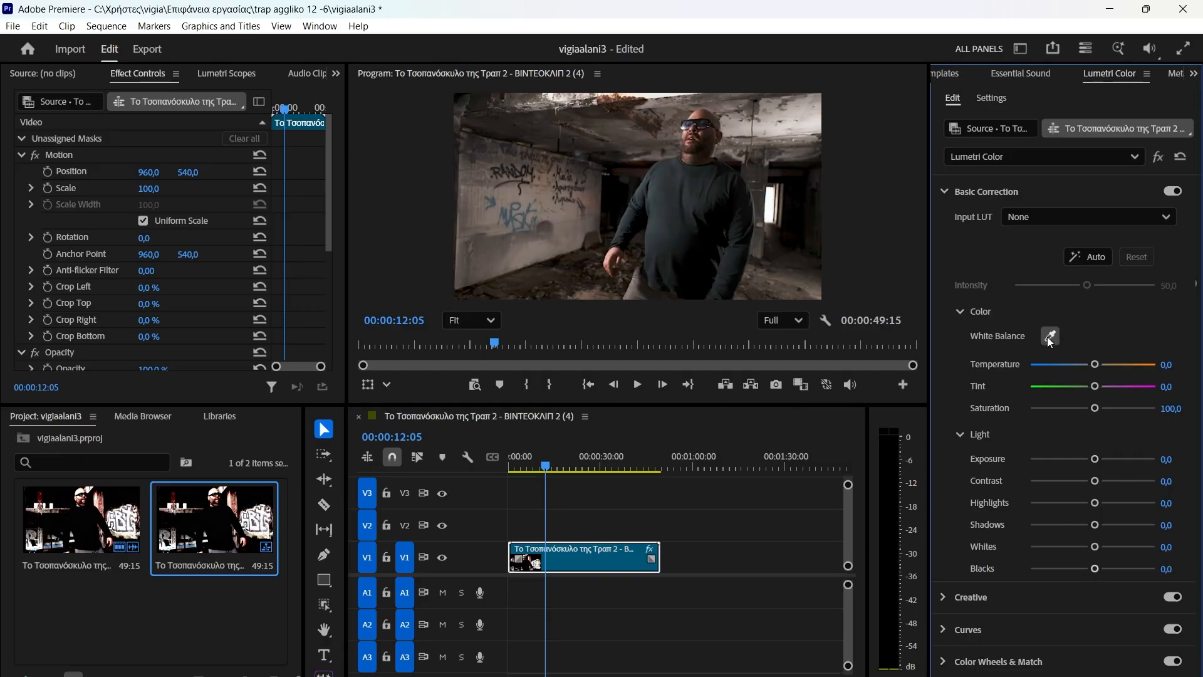
Try sampling the white balance from the ceiling beside the man and reset the basic corrections.
left_click(1052, 335)
left_click(652, 140)
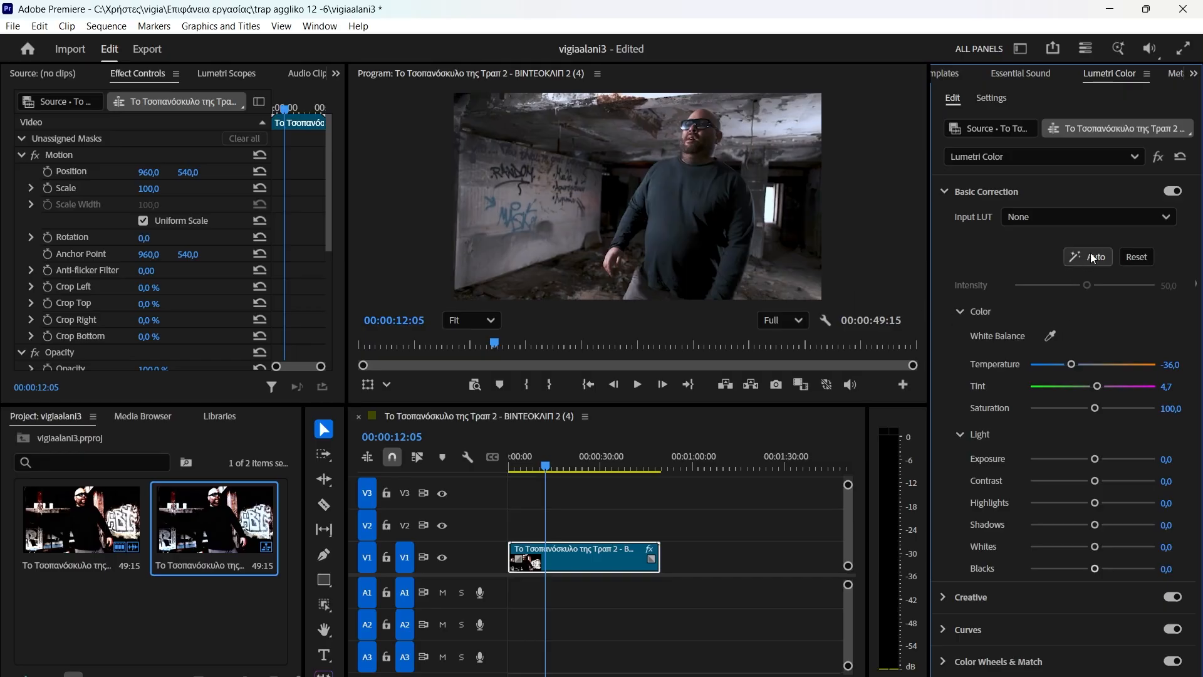
left_click(1134, 258)
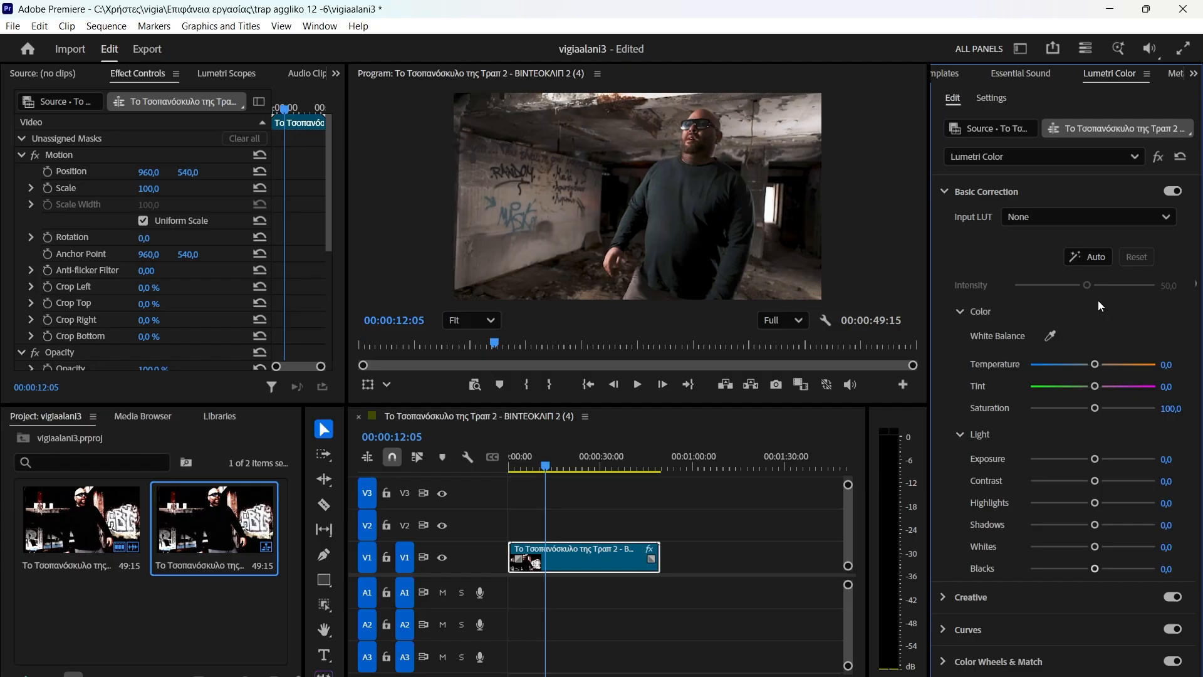
Try sampling the white balance from the bright window opening and from the graffiti wall.
left_click(1051, 336)
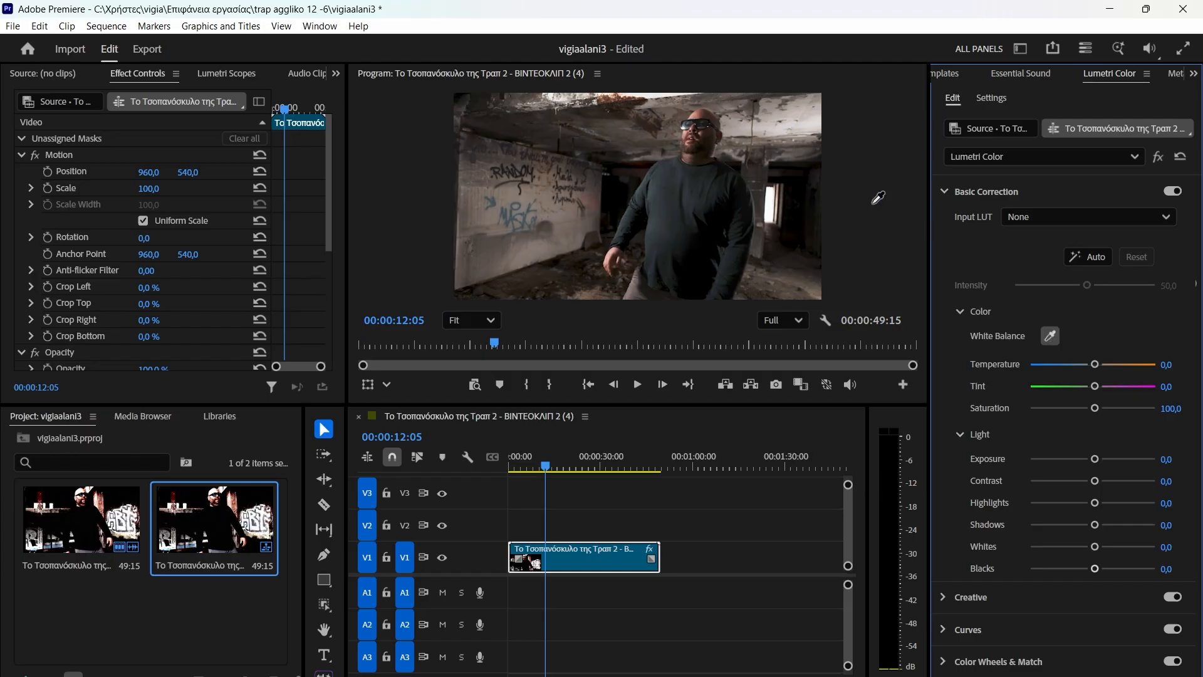
left_click(770, 206)
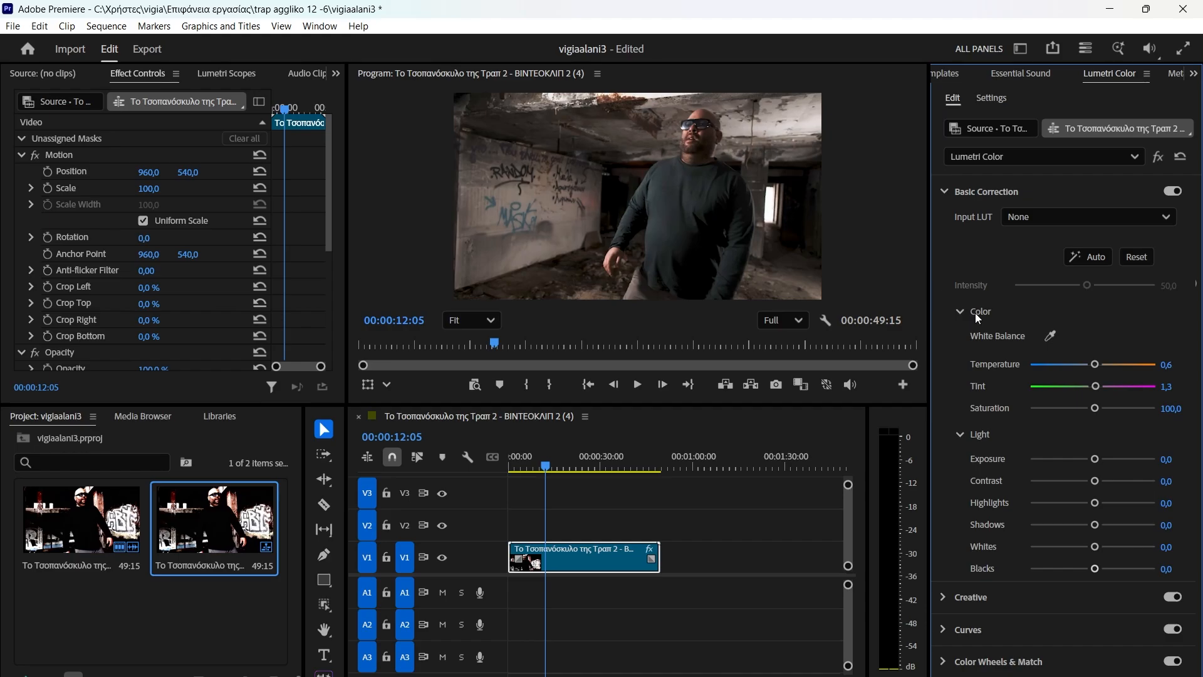
left_click(1051, 337)
left_click(547, 186)
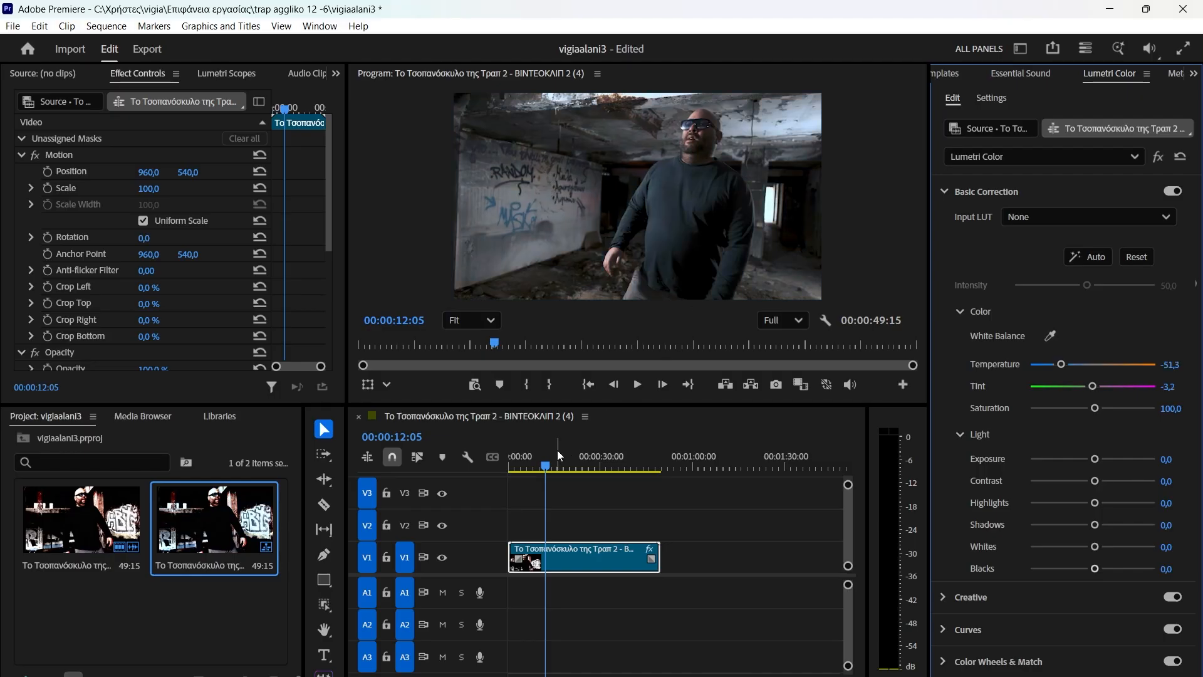
Sample the white balance from the white block wall at 00:00:06:05 and play the clip on to 00:00:10:01.
left_click_drag(523, 463, 451, 505)
key("space")
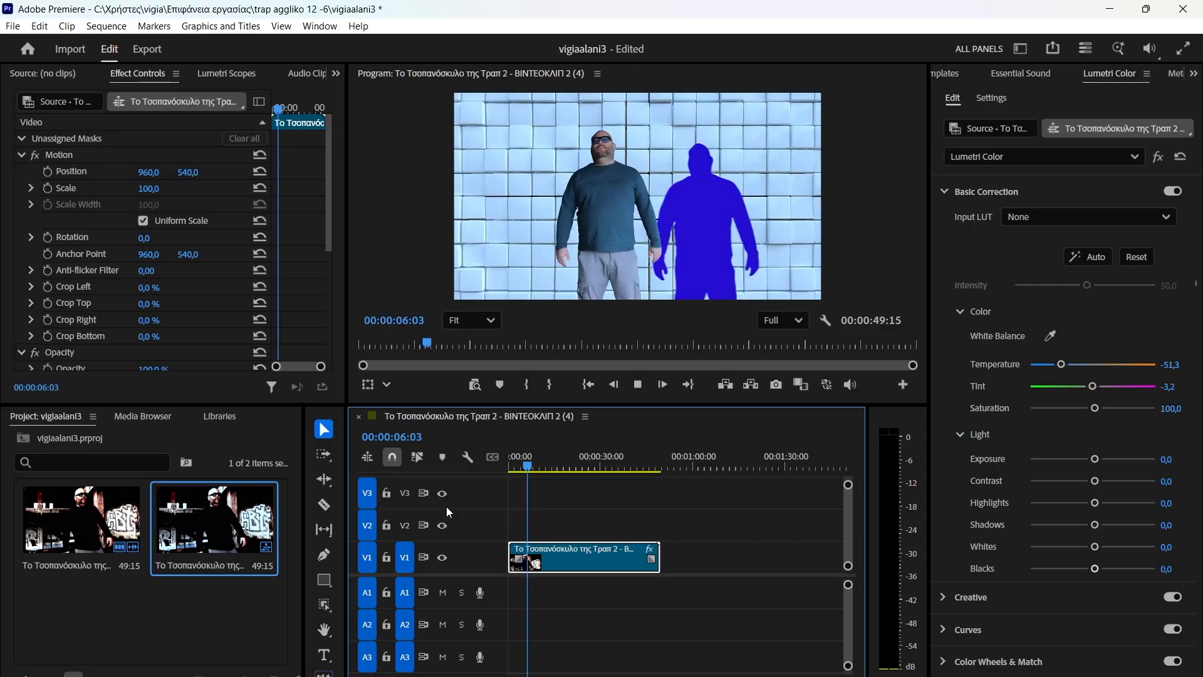
key("space")
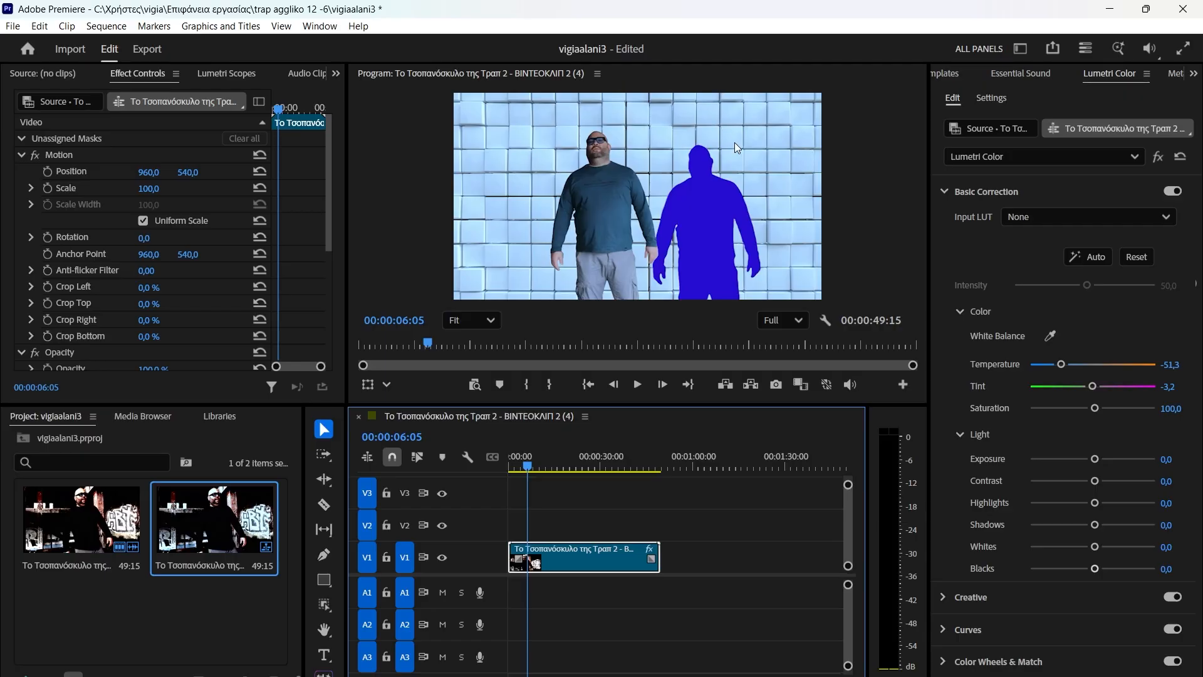
left_click(1050, 337)
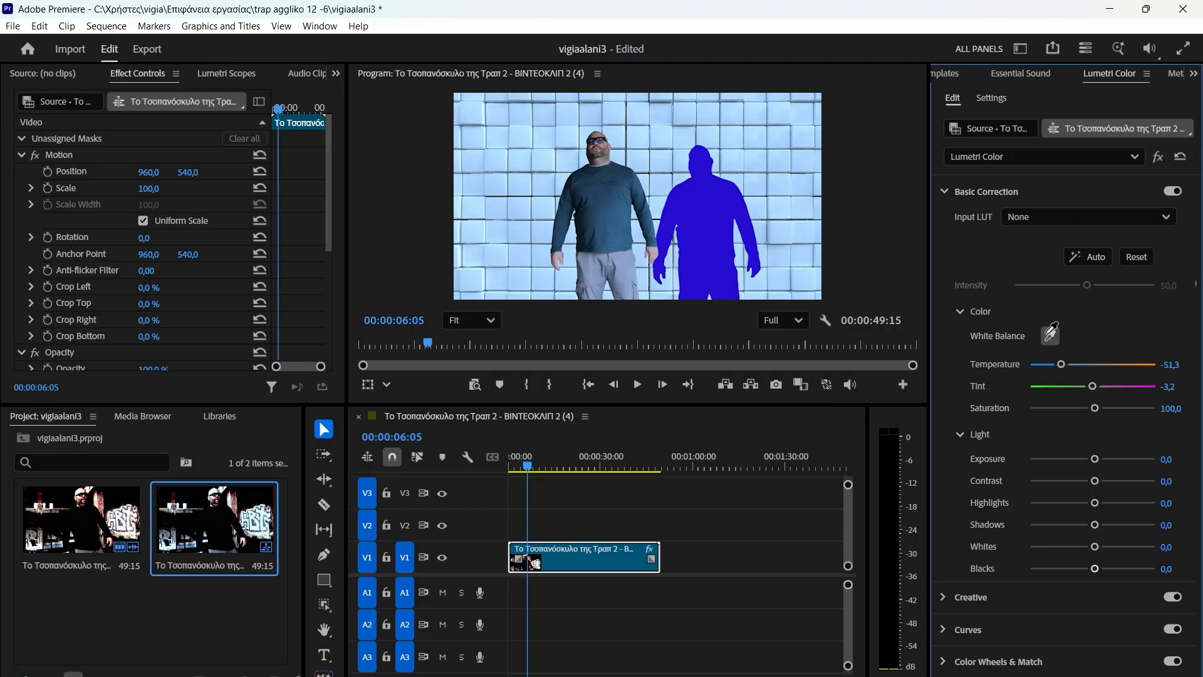
left_click(754, 139)
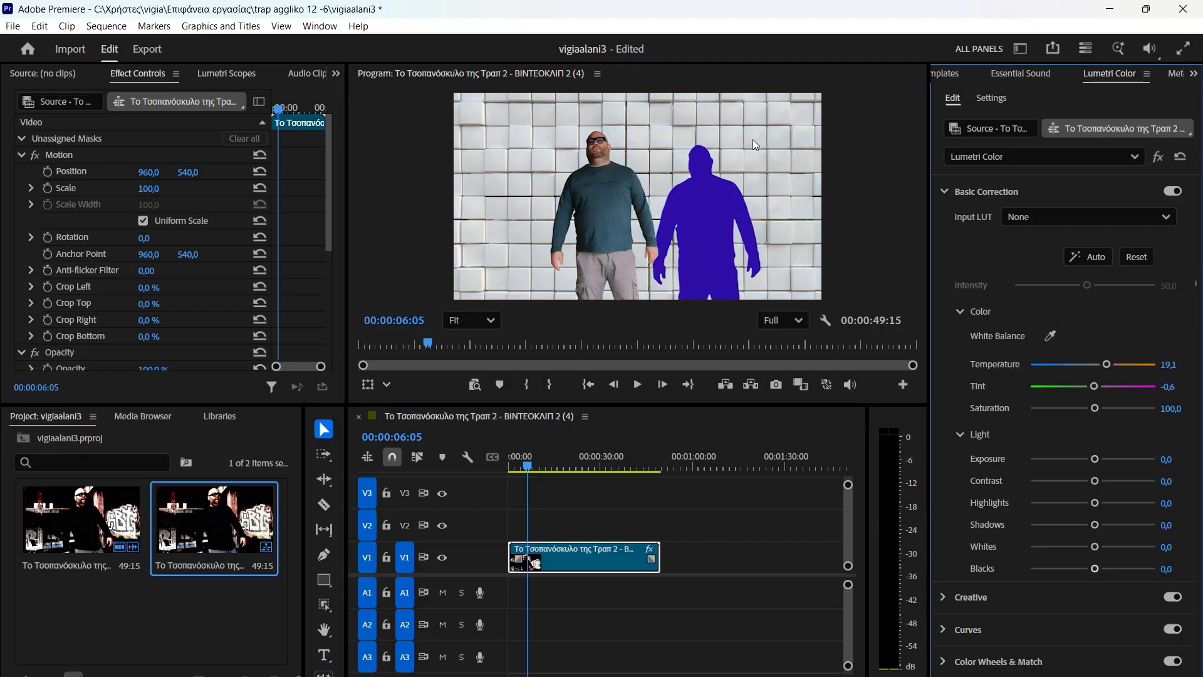
key("space")
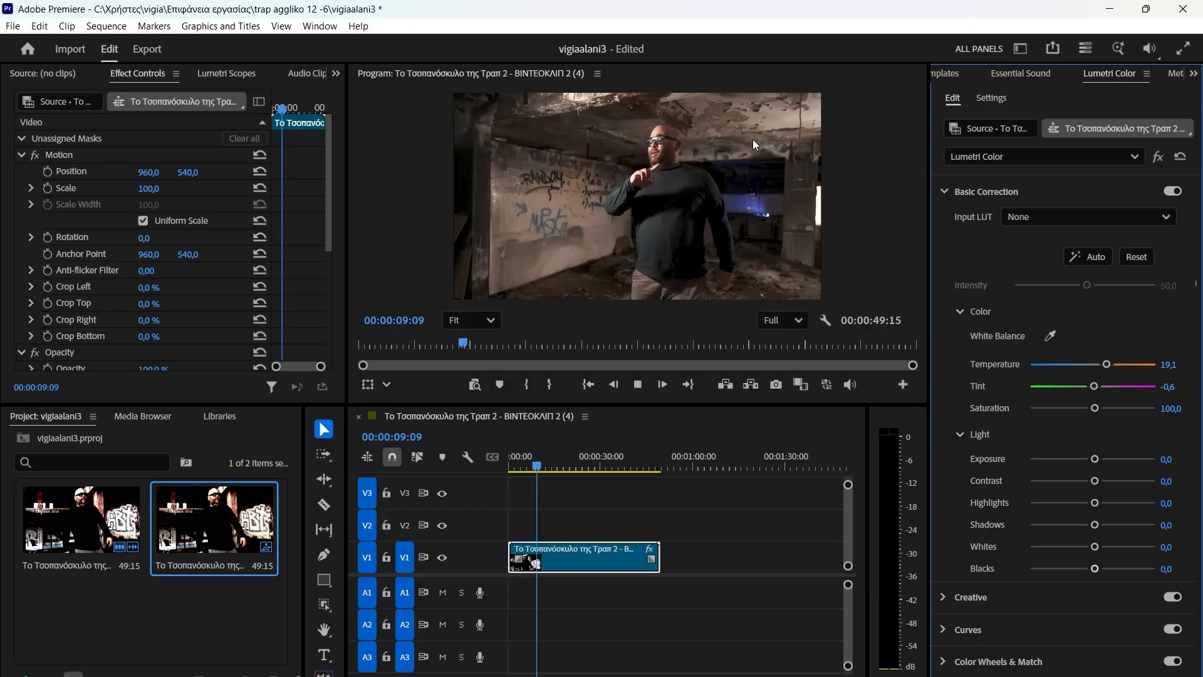
key("space")
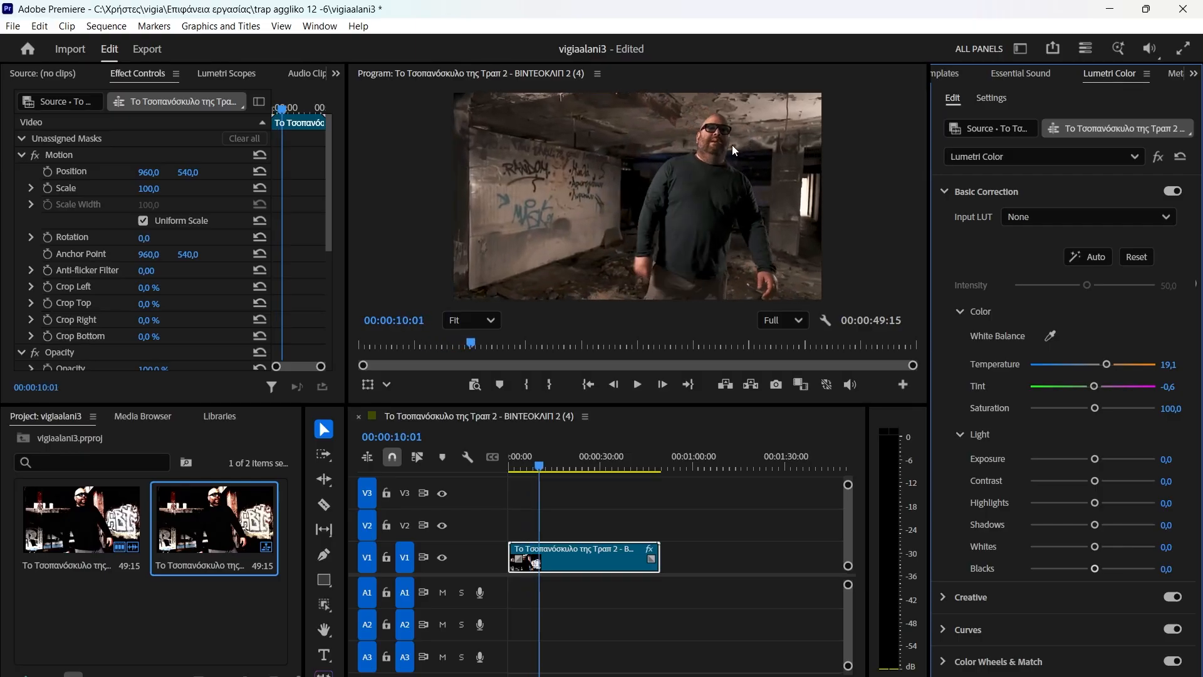
Import the Η Ανεμώνα video from the anemona folder into the project.
left_click(233, 618)
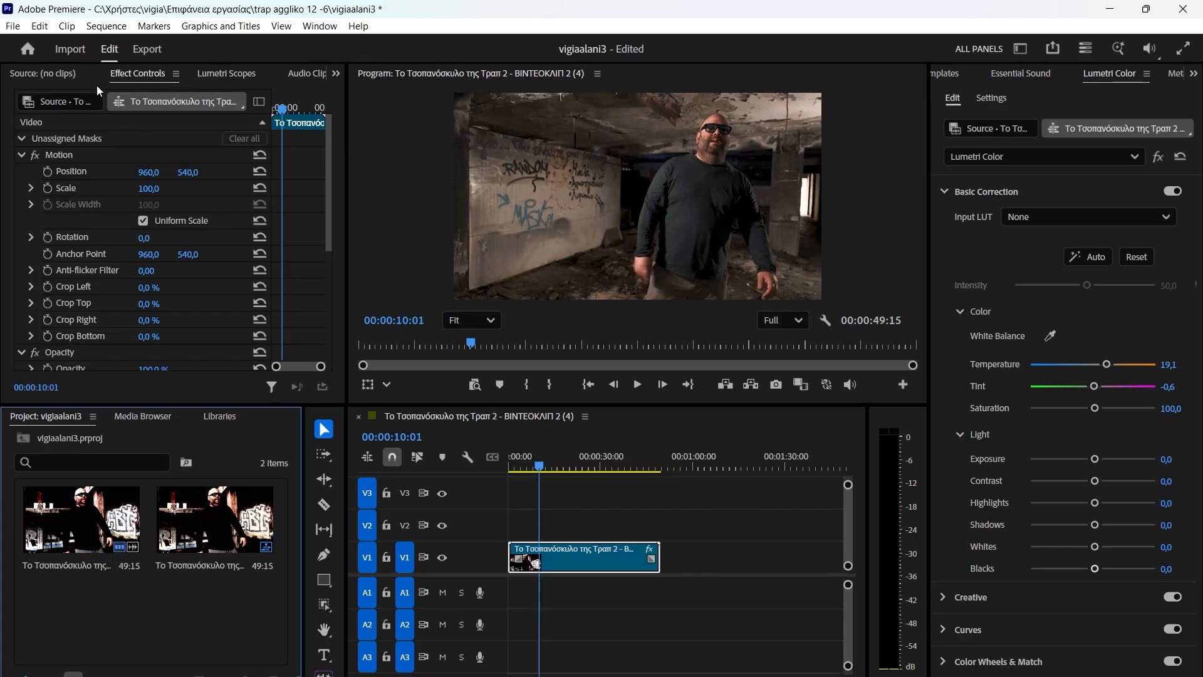
left_click(11, 26)
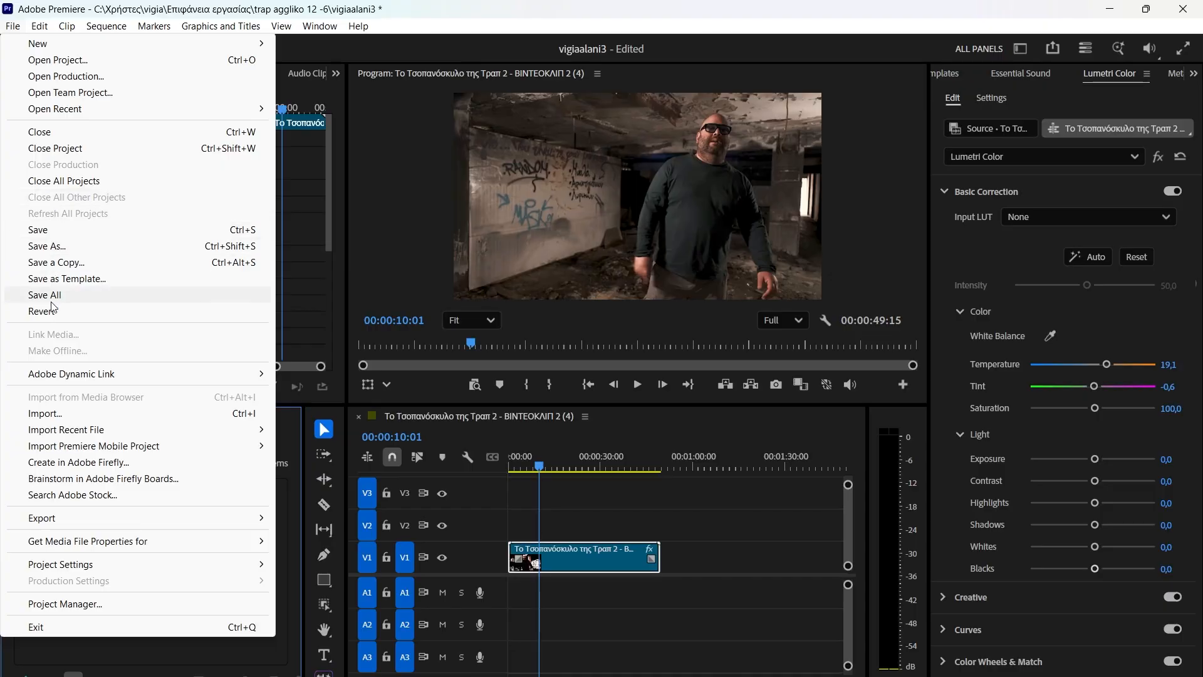
left_click(61, 413)
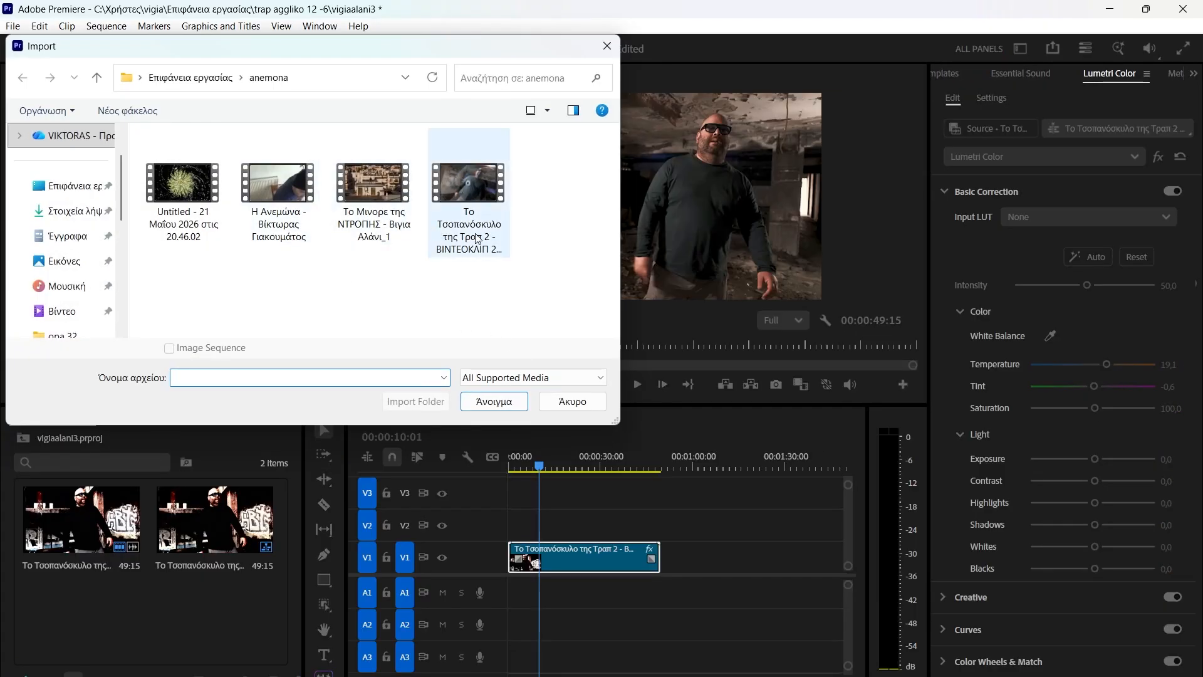
double_click(253, 191)
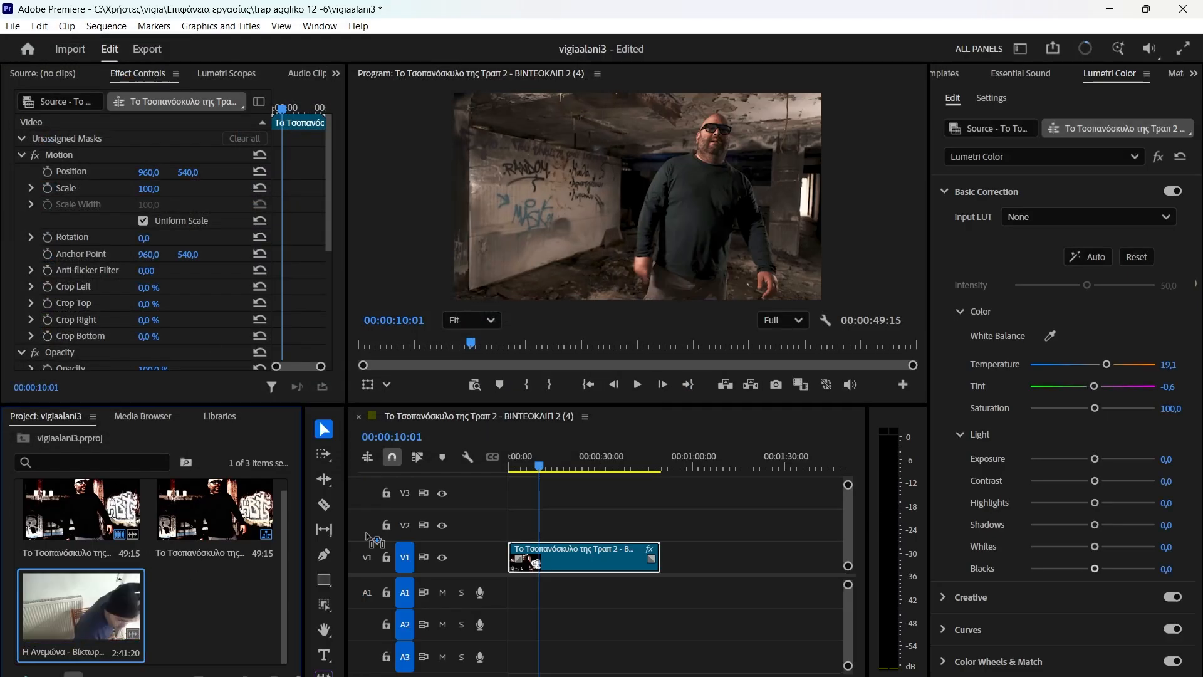
Place the Η Ανεμώνα clip on track V2 from the sequence start and delete its audio.
left_click_drag(81, 606, 487, 516)
left_click(610, 527)
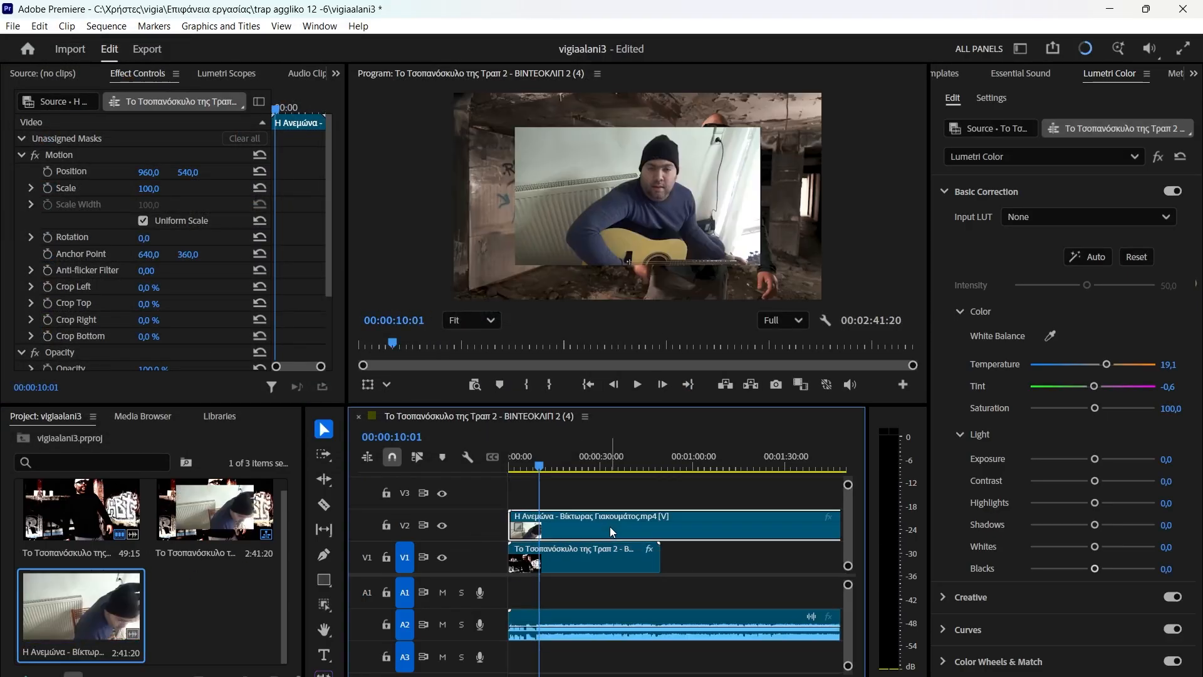
left_click(608, 620, "alt")
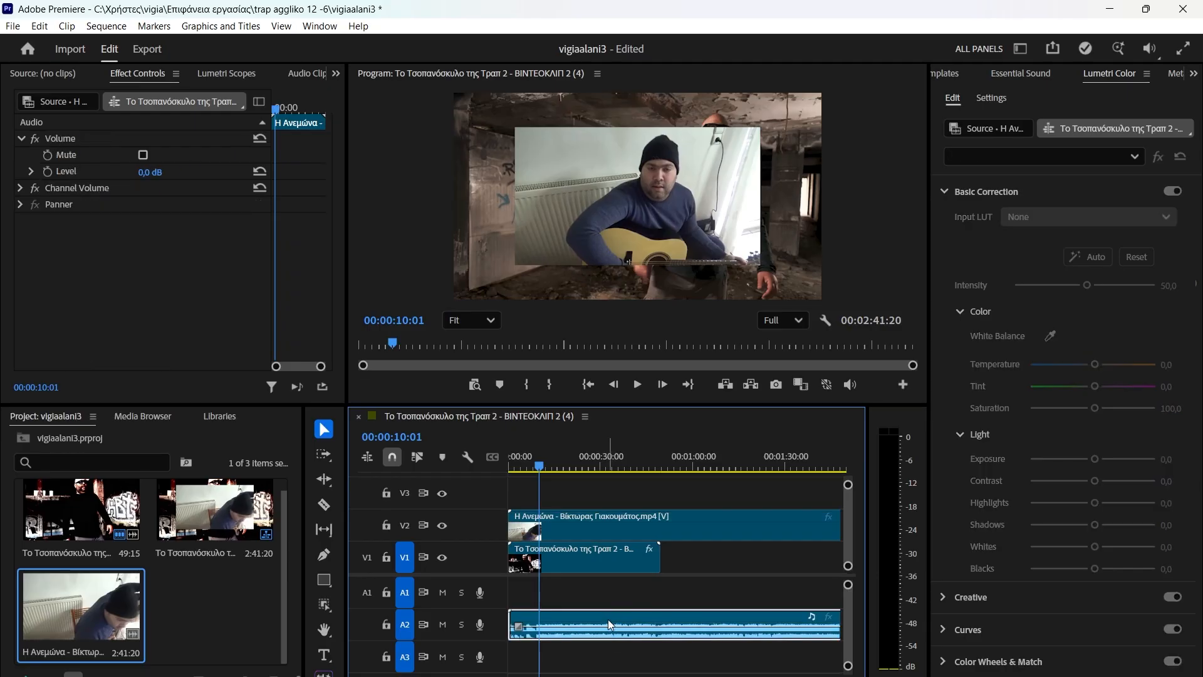
key("Delete")
Move the V2 clip so it starts where the V1 clip ends, and place the playhead at 00:00:49:15.
left_click(598, 525)
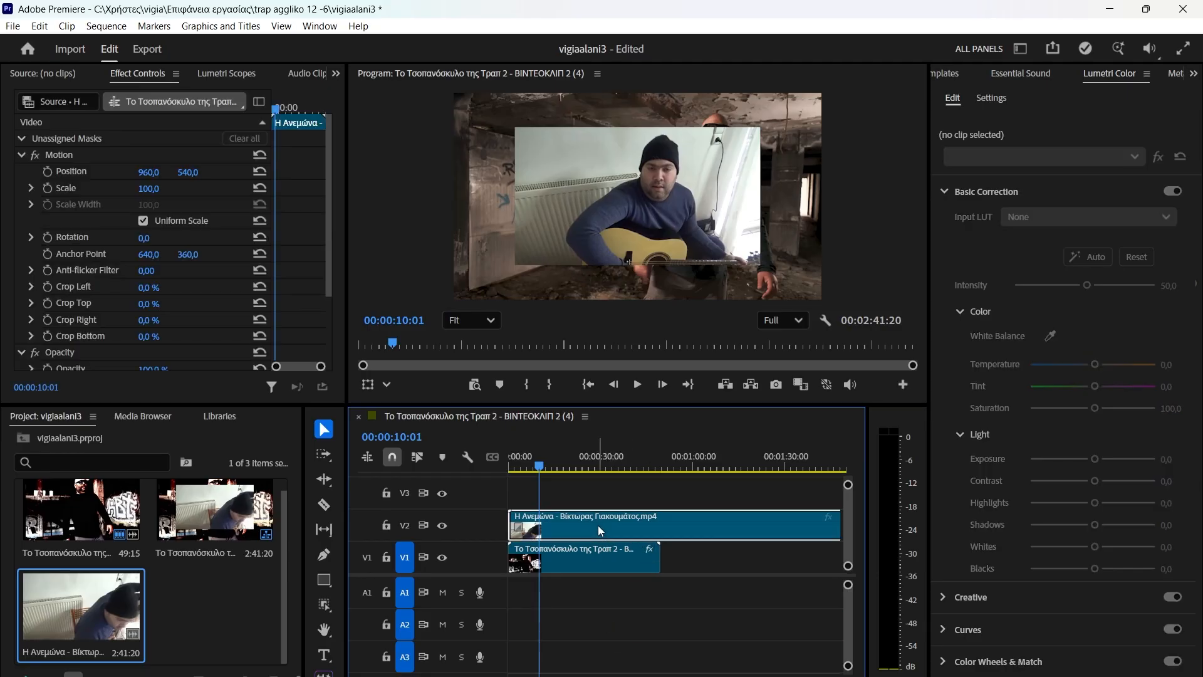
left_click_drag(598, 526, 748, 511)
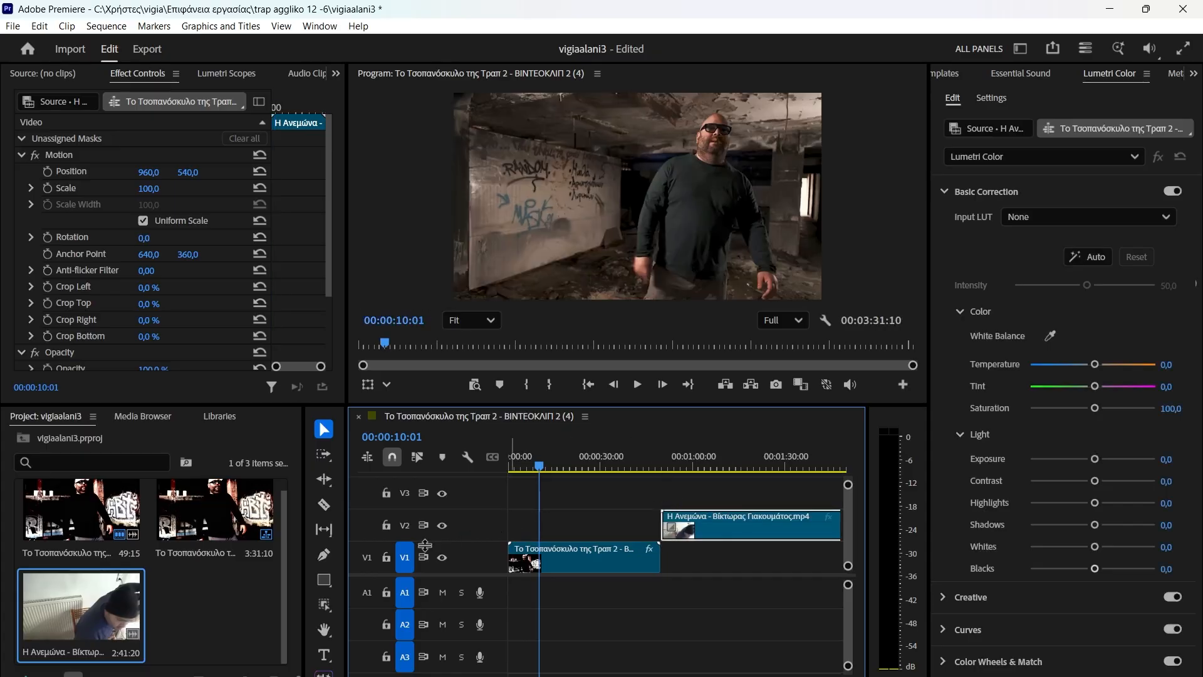
key("Up")
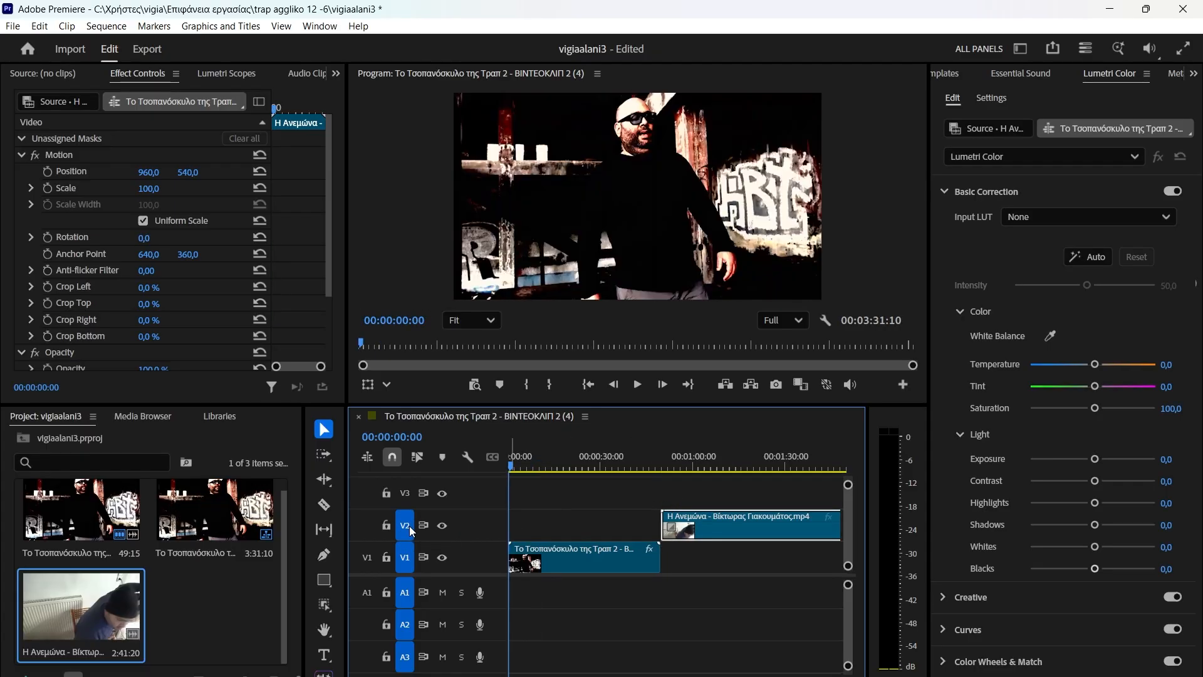
key("Down")
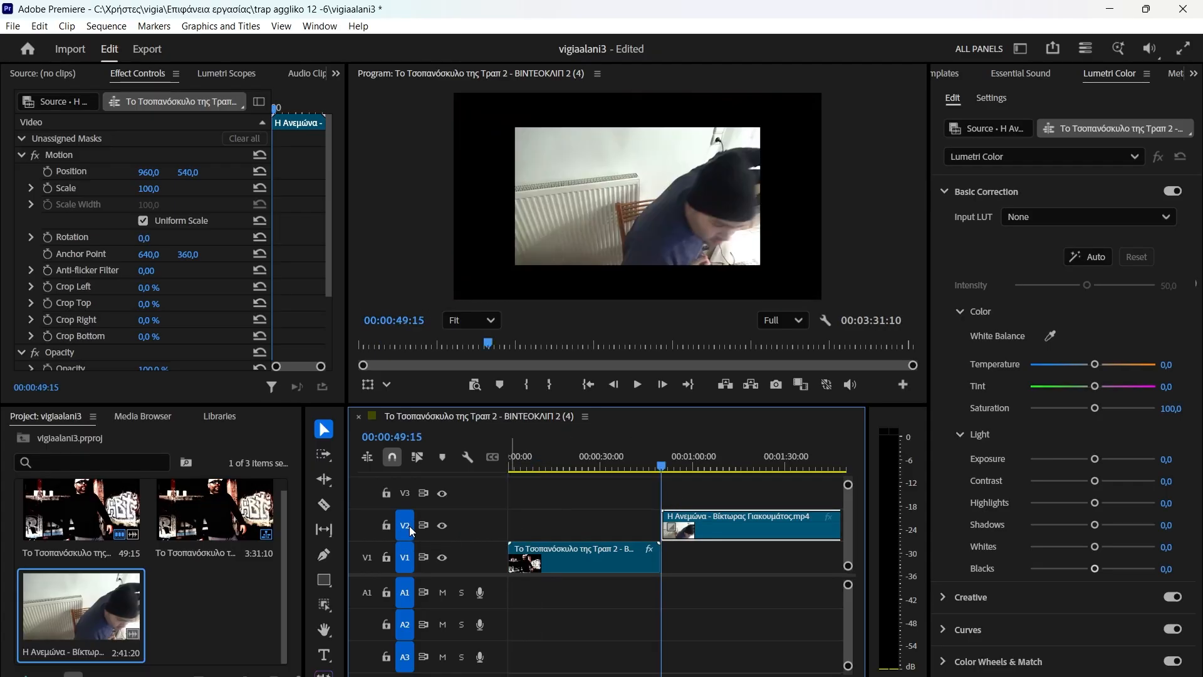
Preview the V2 clip up to 00:00:50:15 and scale it with Fit to frame.
right_click(728, 528)
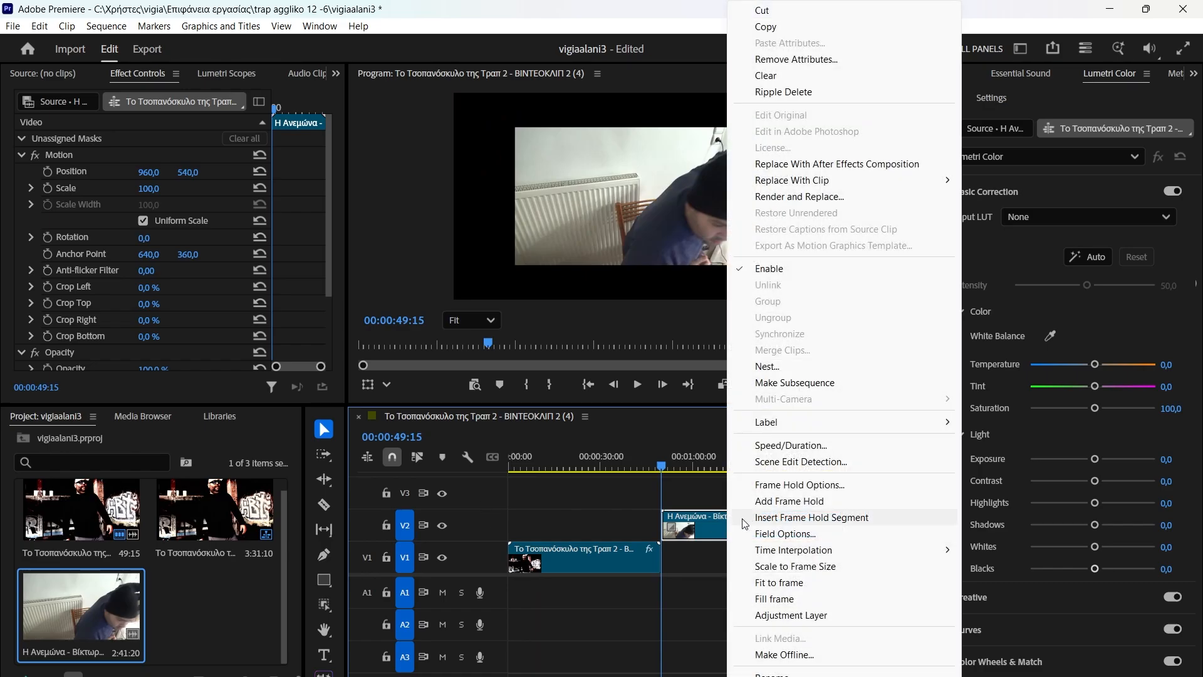
left_click(678, 484)
key("space")
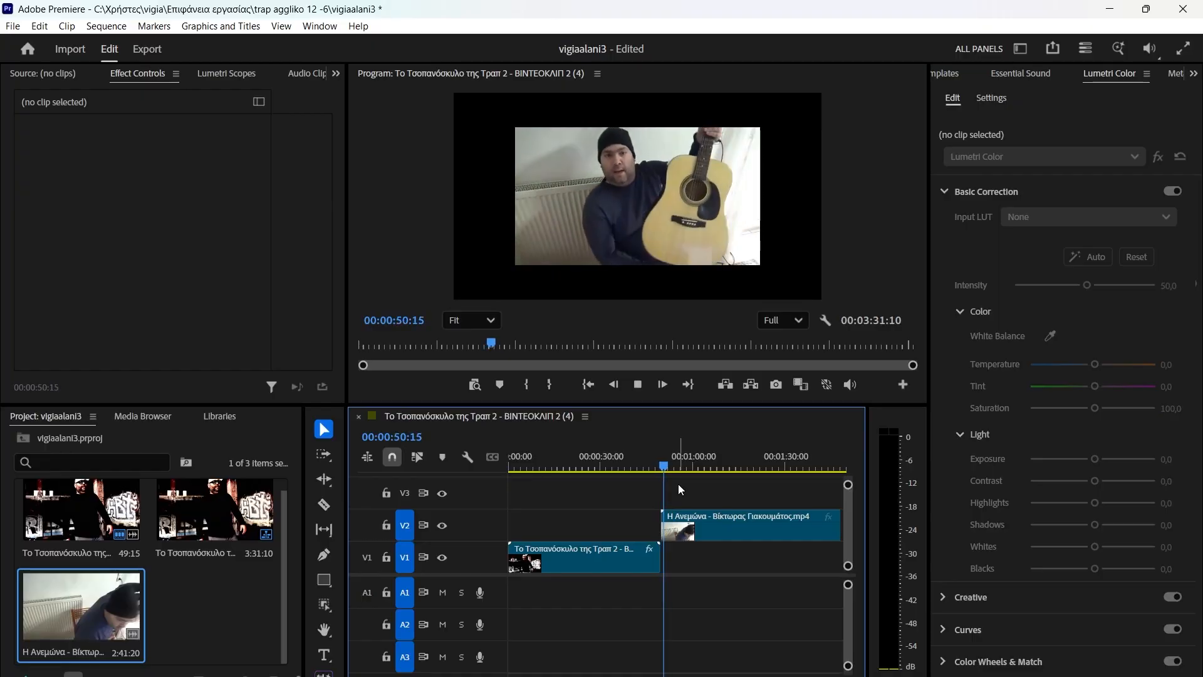
key("space")
right_click(682, 529)
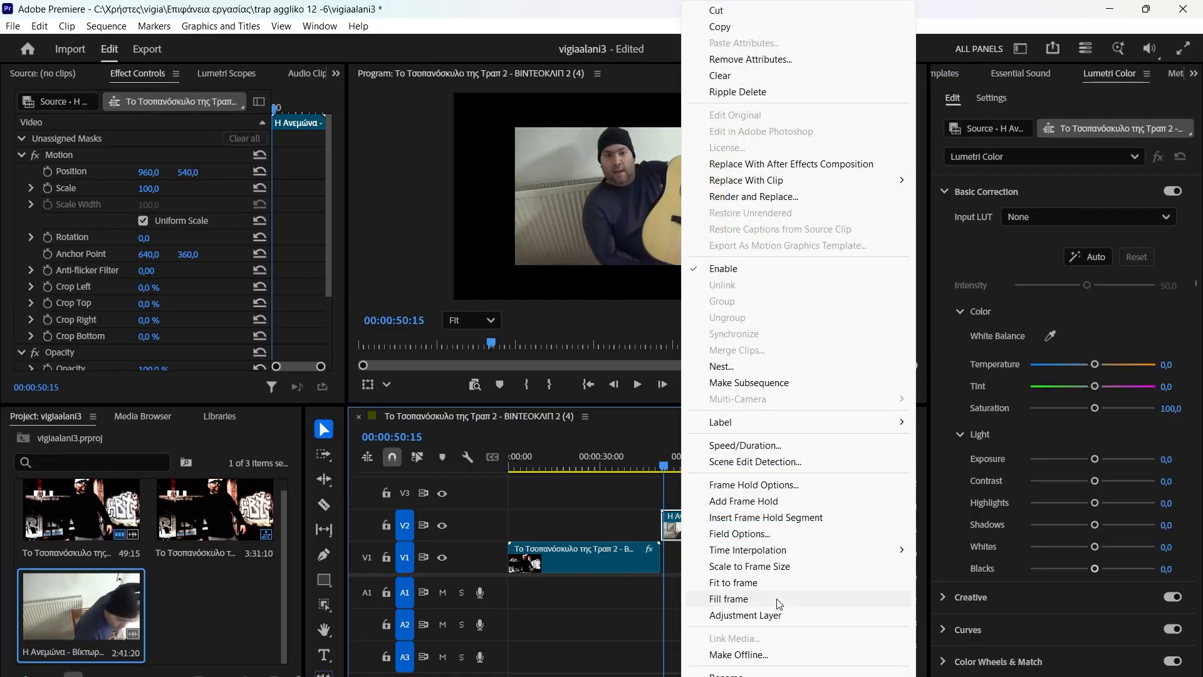
left_click(757, 585)
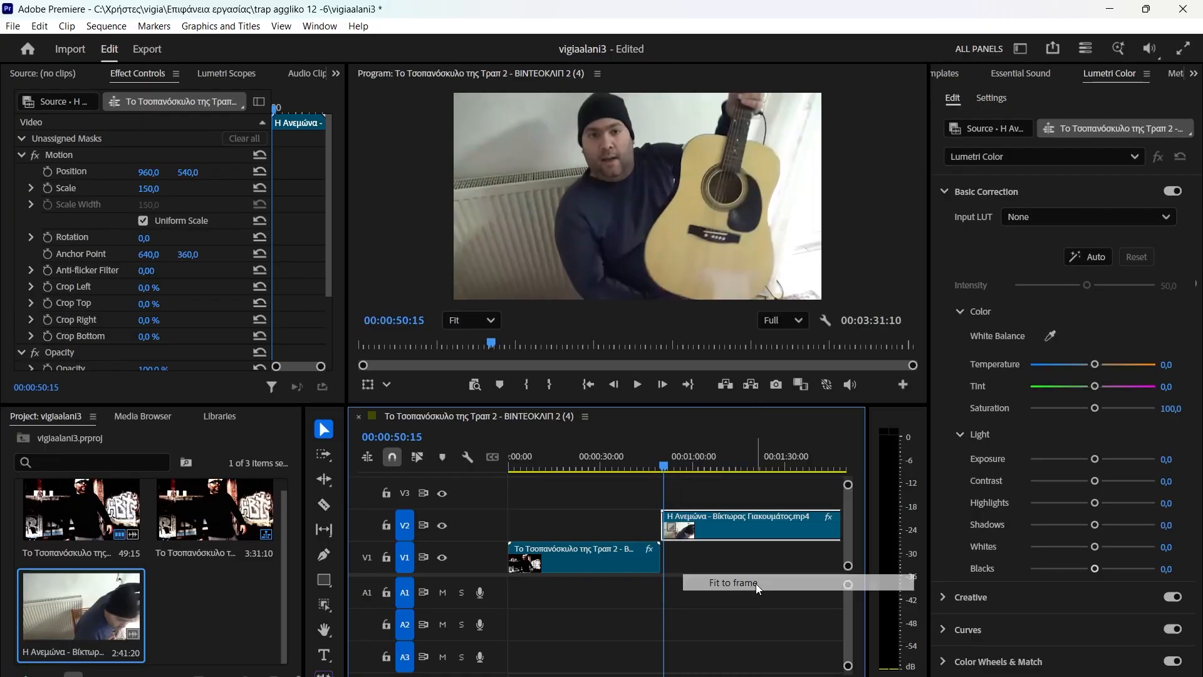
Create a new bin and add a 1920 × 1080, 25 fps, square-pixel adjustment layer inside it.
left_click_drag(666, 473, 600, 433)
right_click(250, 618)
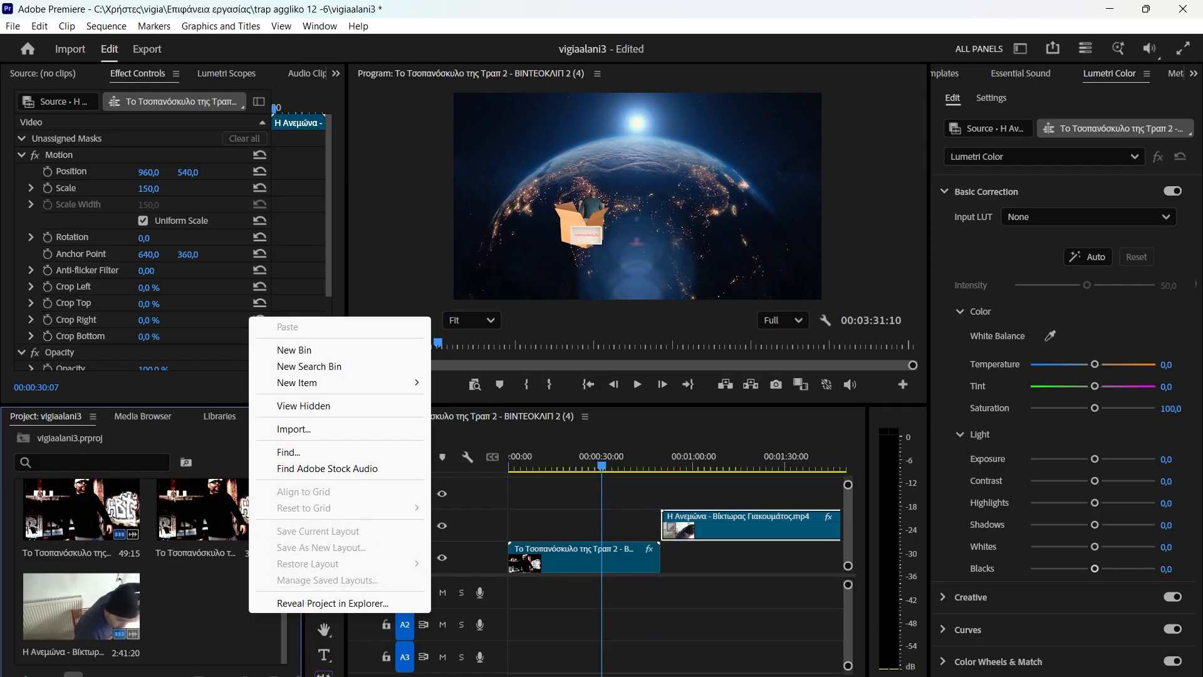
left_click(249, 676)
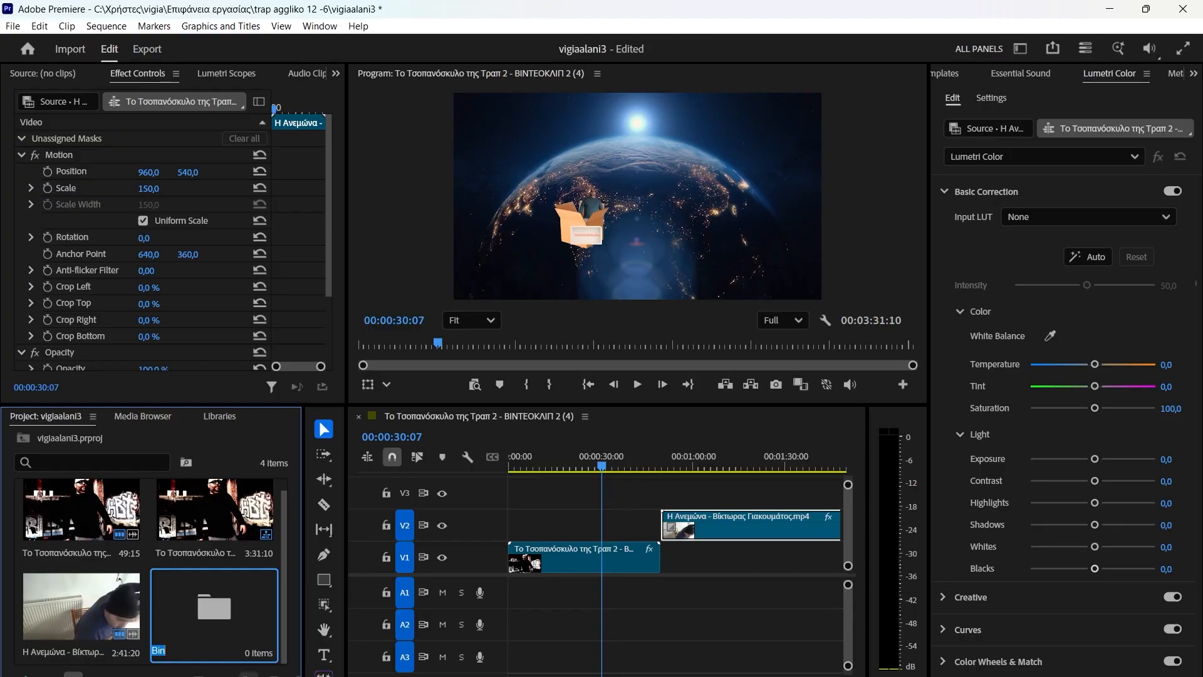
left_click(274, 675)
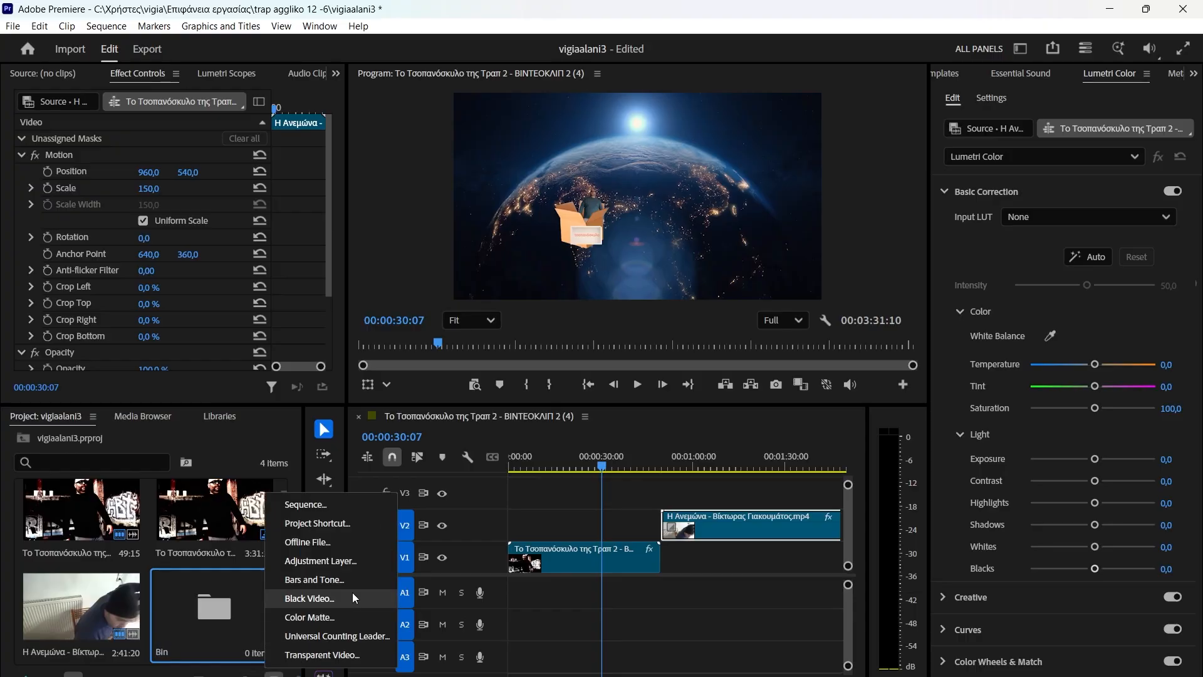
left_click(333, 562)
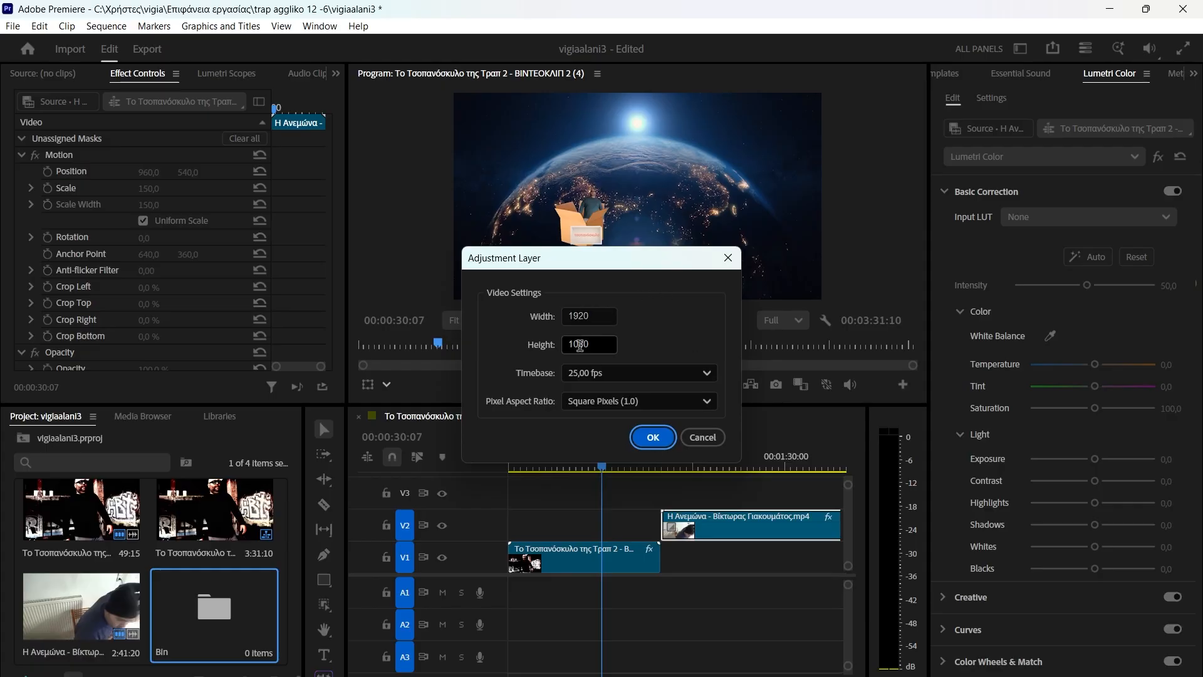
left_click(643, 435)
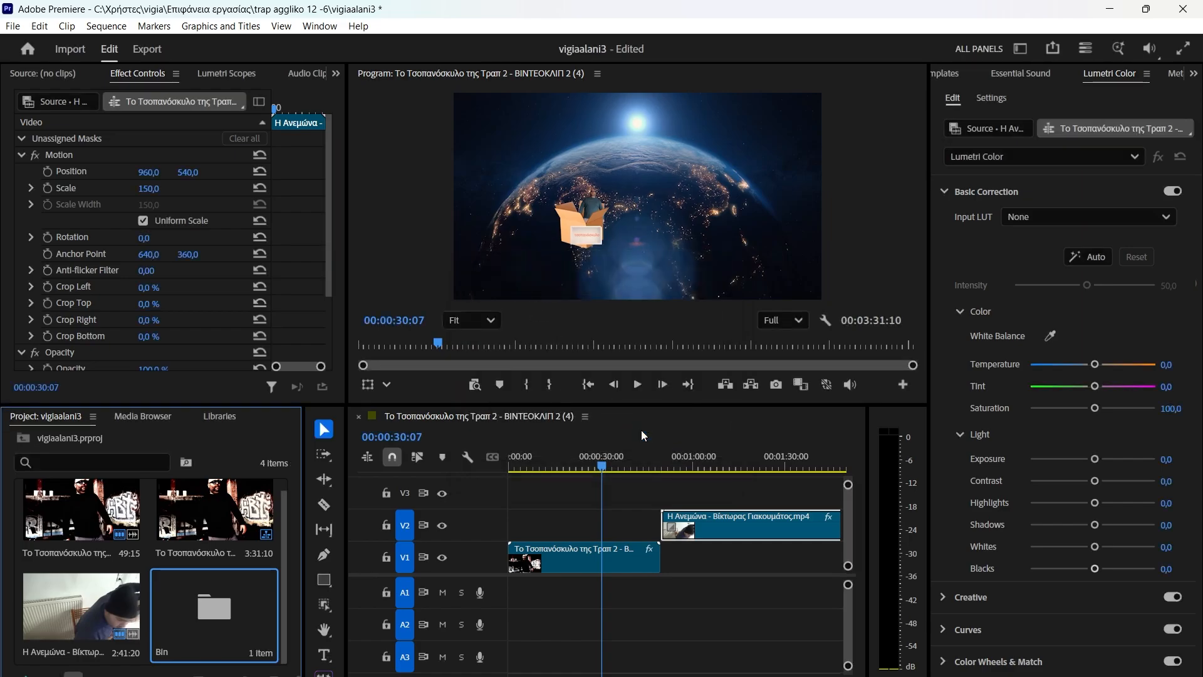
left_click(735, 566)
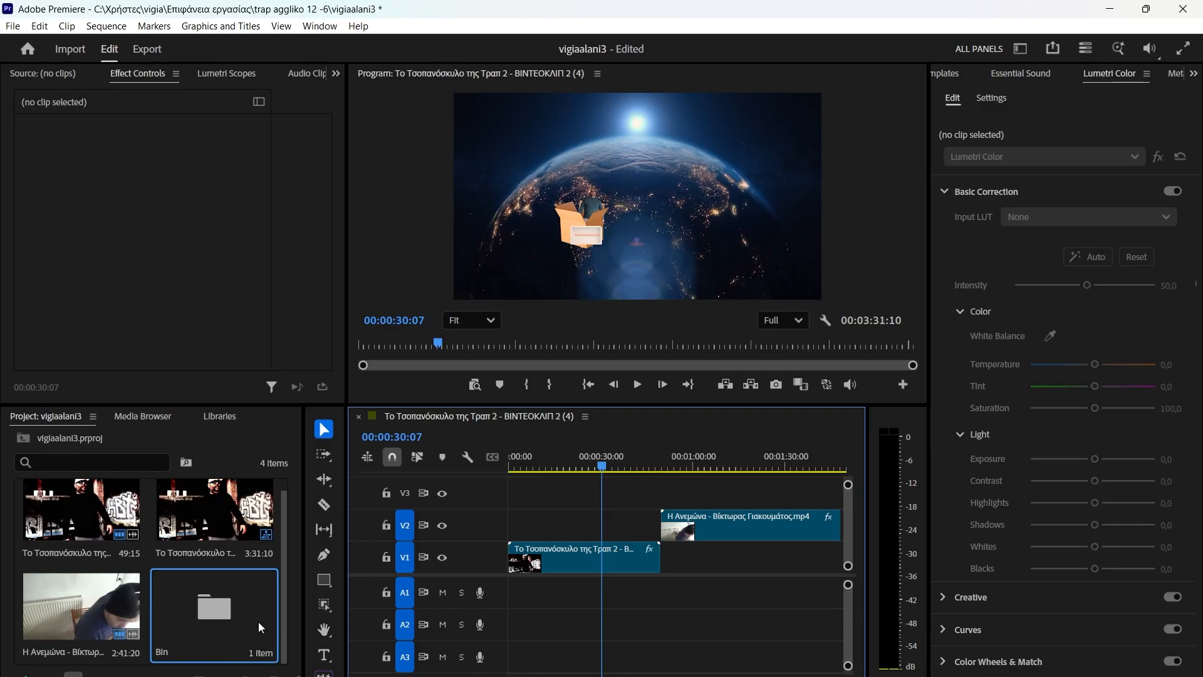
Delete the existing bin from the project and create a new empty bin in its place.
left_click(286, 561)
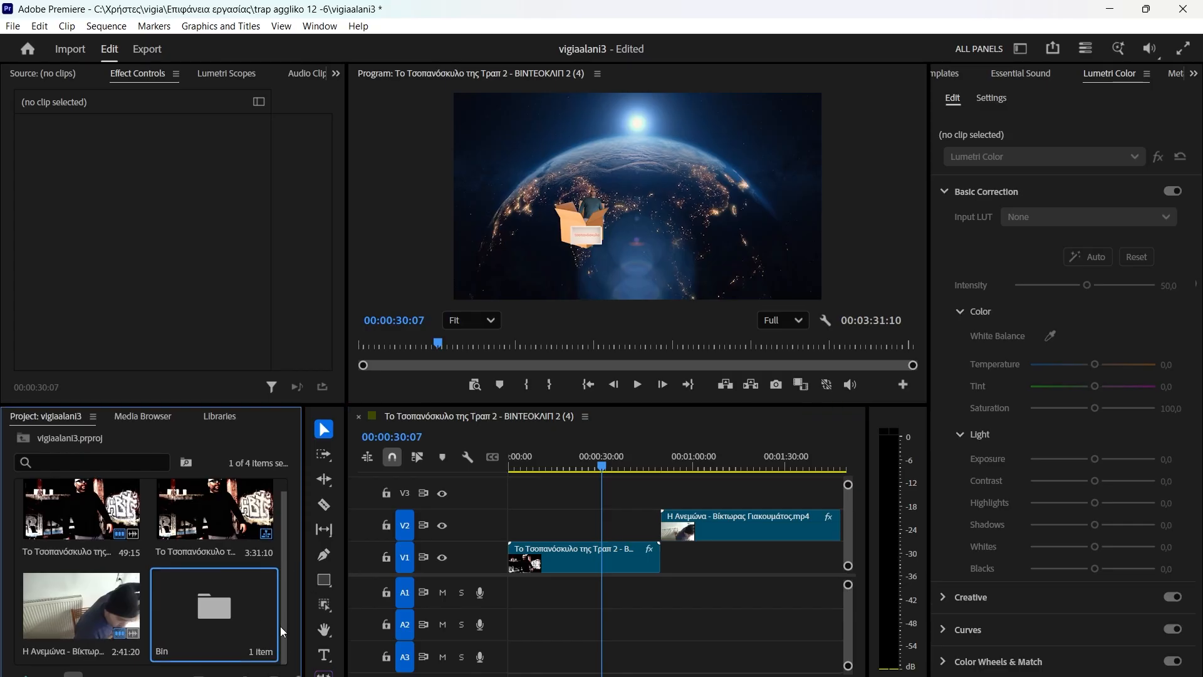
key("Delete")
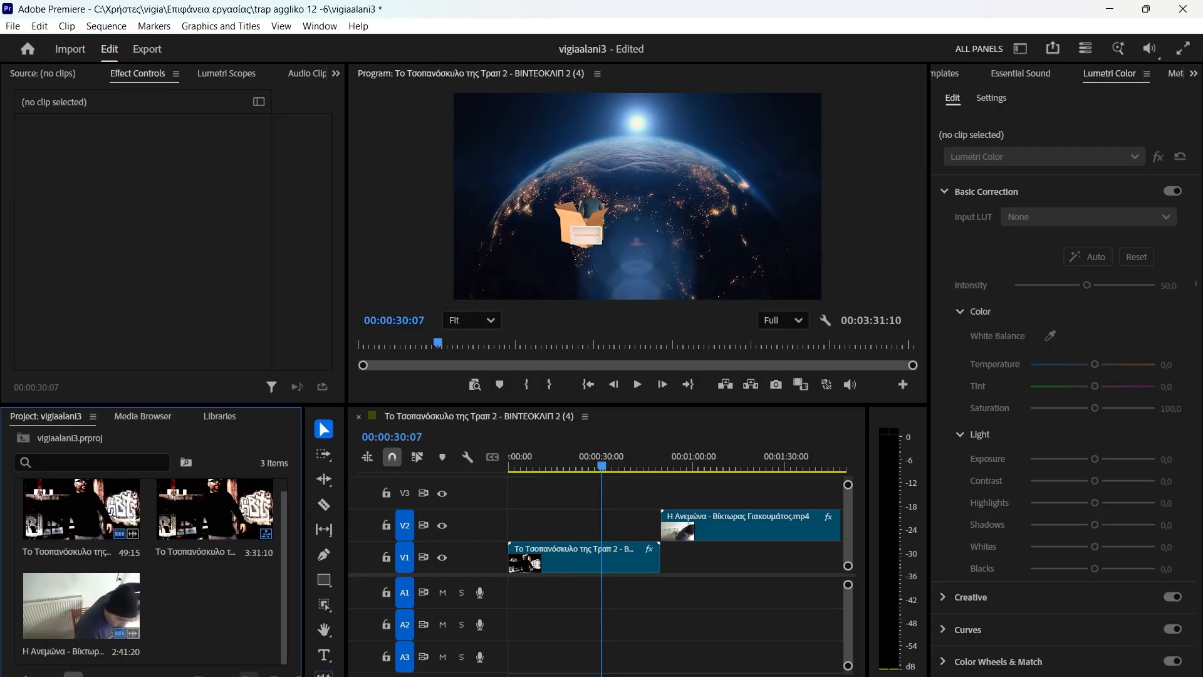
key("ctrl+b")
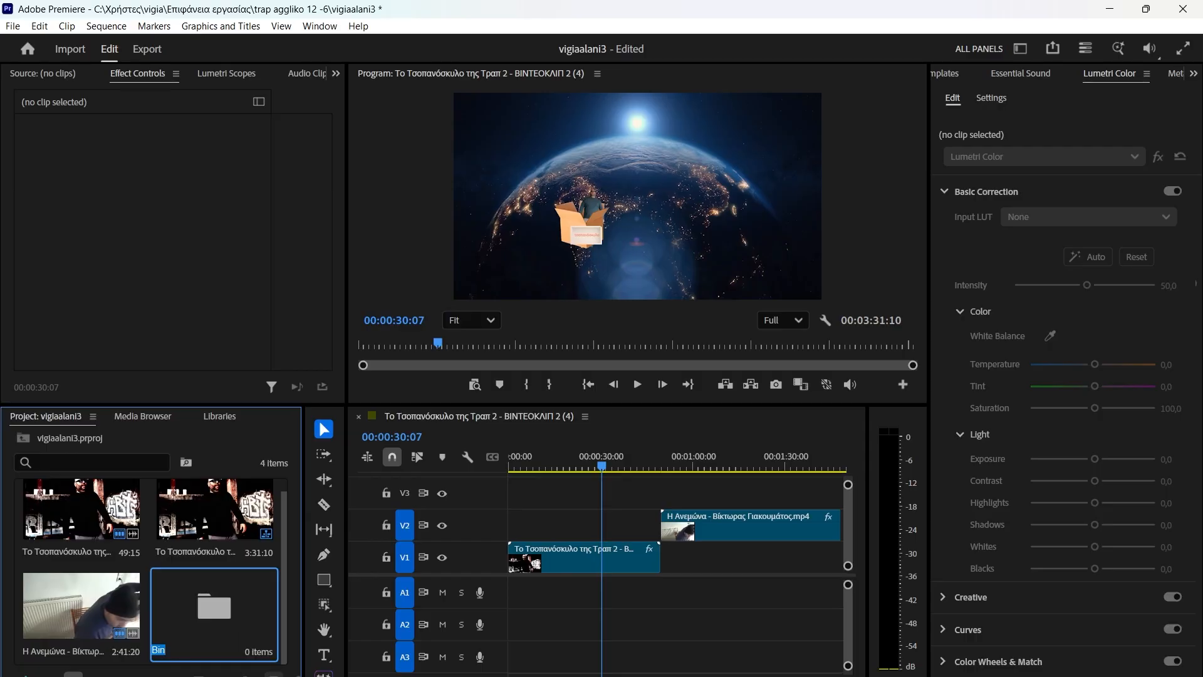
key("BackSpace")
key("Return")
Add a 1920 × 1080, 25 fps adjustment layer with square pixels to the new bin.
left_click(273, 675)
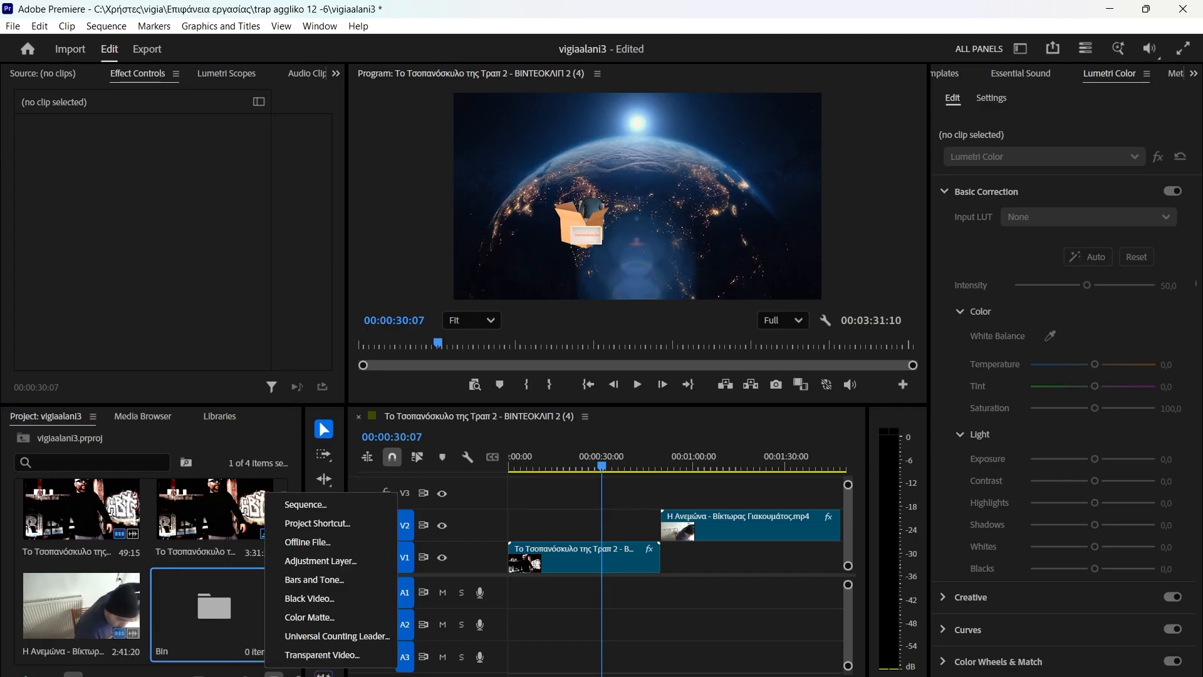
left_click(316, 561)
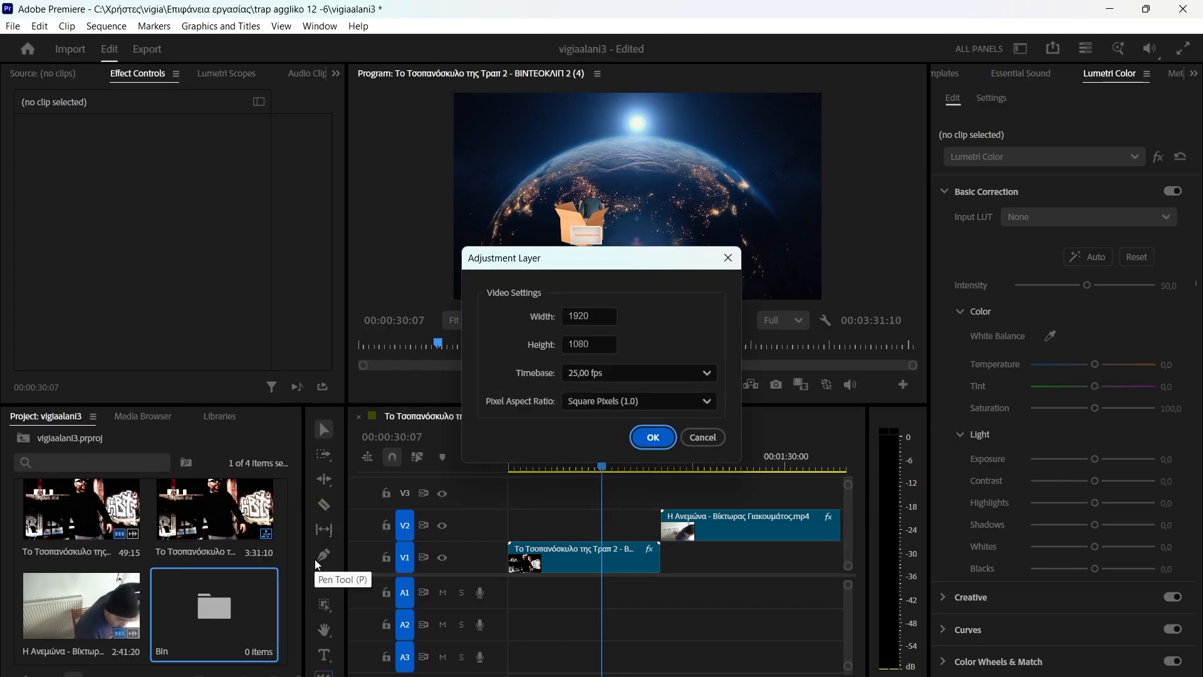
left_click(657, 441)
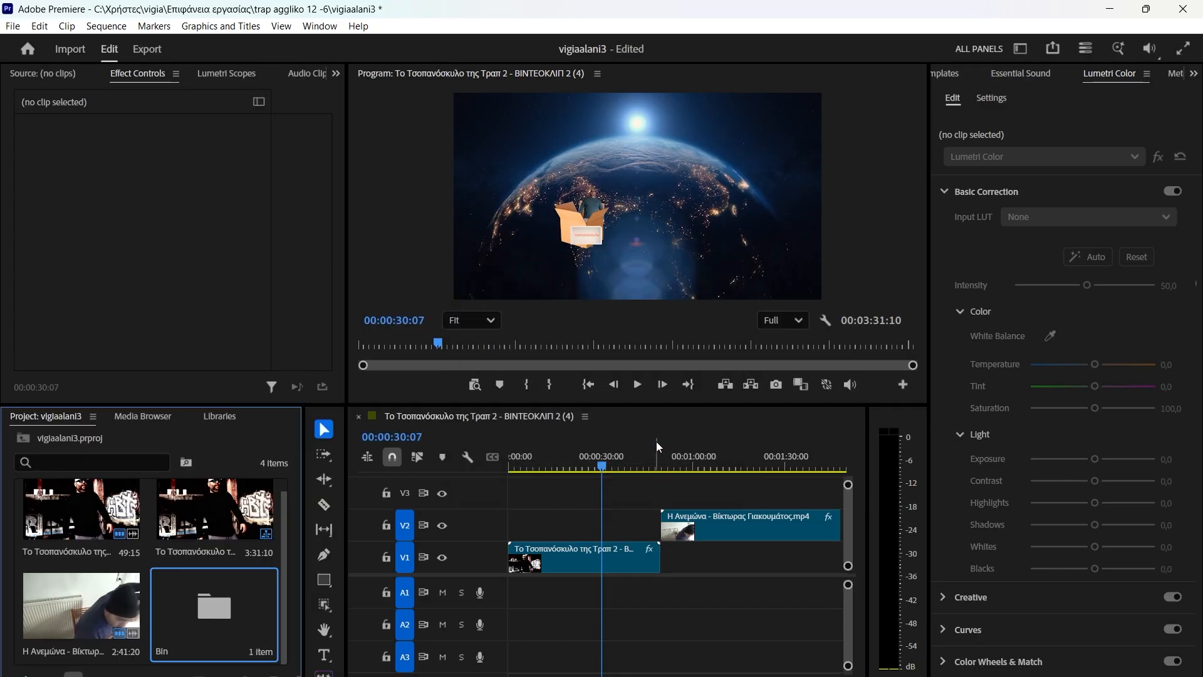
Open the bin, target track V3, and place the adjustment layer on it from the sequence start.
double_click(252, 627)
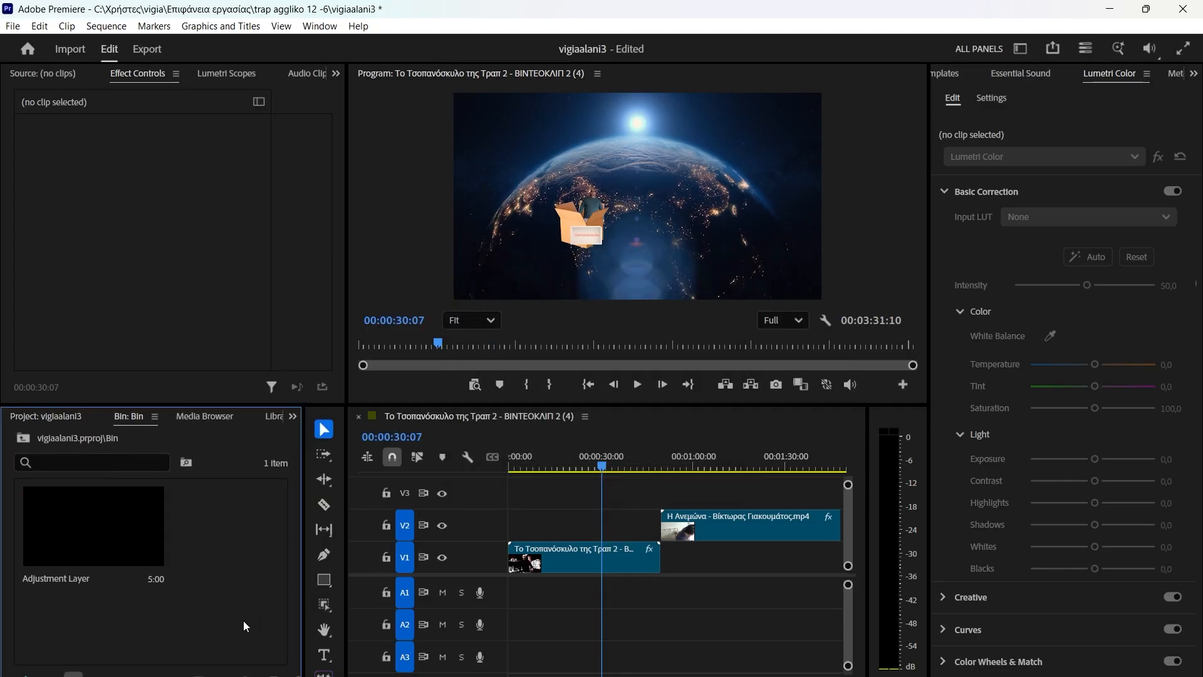
double_click(99, 536)
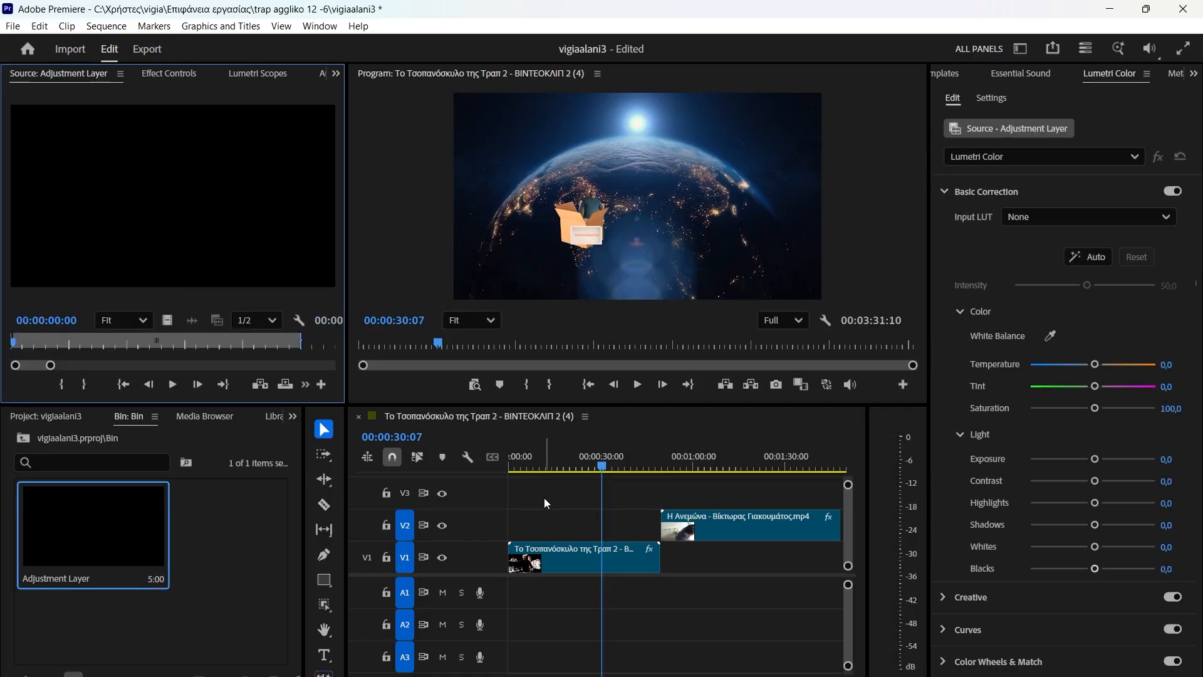
left_click(405, 494)
left_click_drag(121, 543, 480, 498)
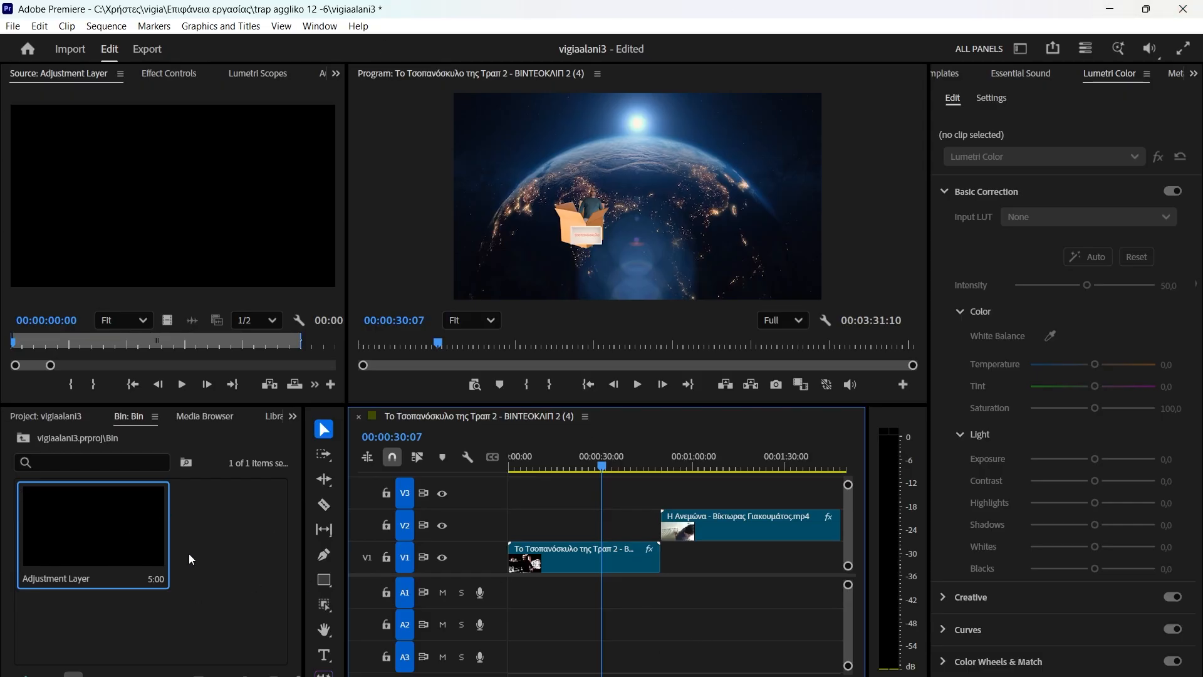
left_click_drag(61, 523, 498, 491)
Cut the V2 clip at 00:01:31:06 with the Razor tool and delete the part after the cut.
left_click_drag(514, 676, 608, 676)
left_click(682, 467)
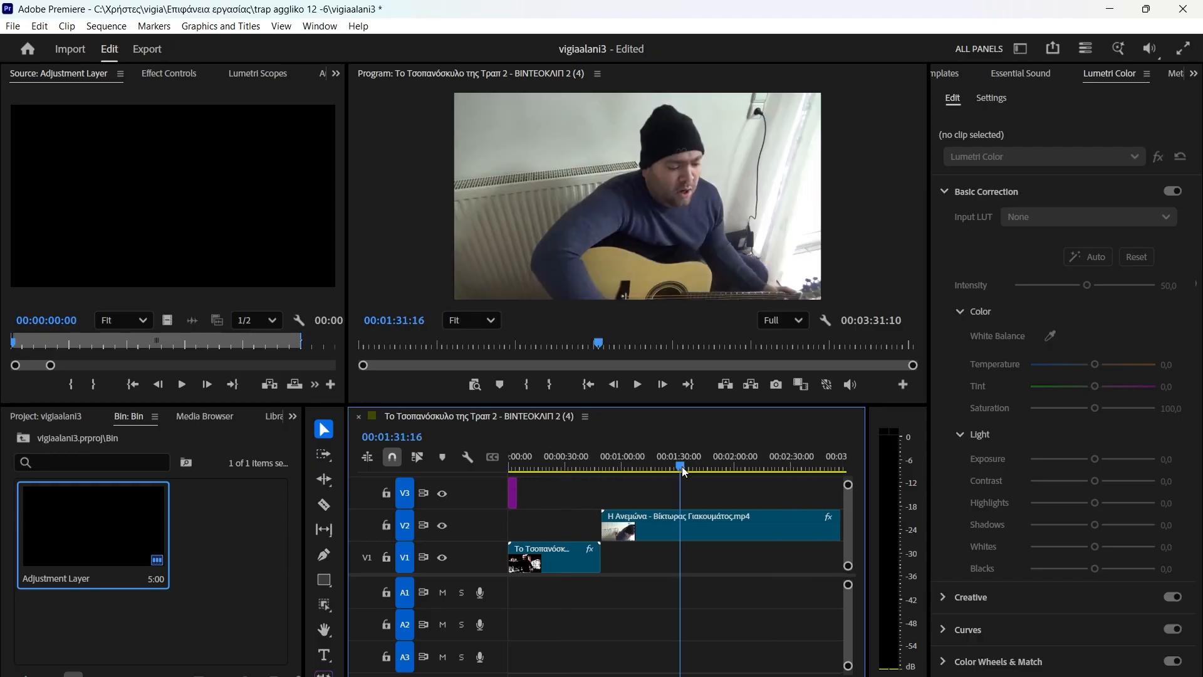
left_click_drag(682, 469, 681, 469)
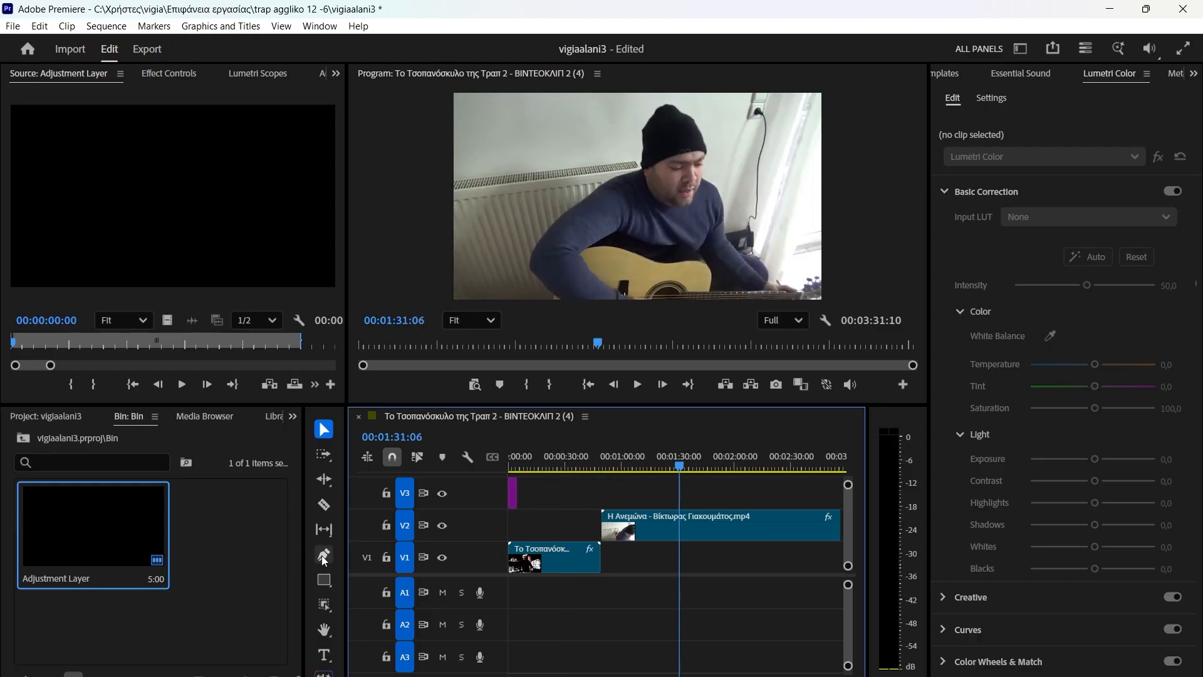
left_click(325, 505)
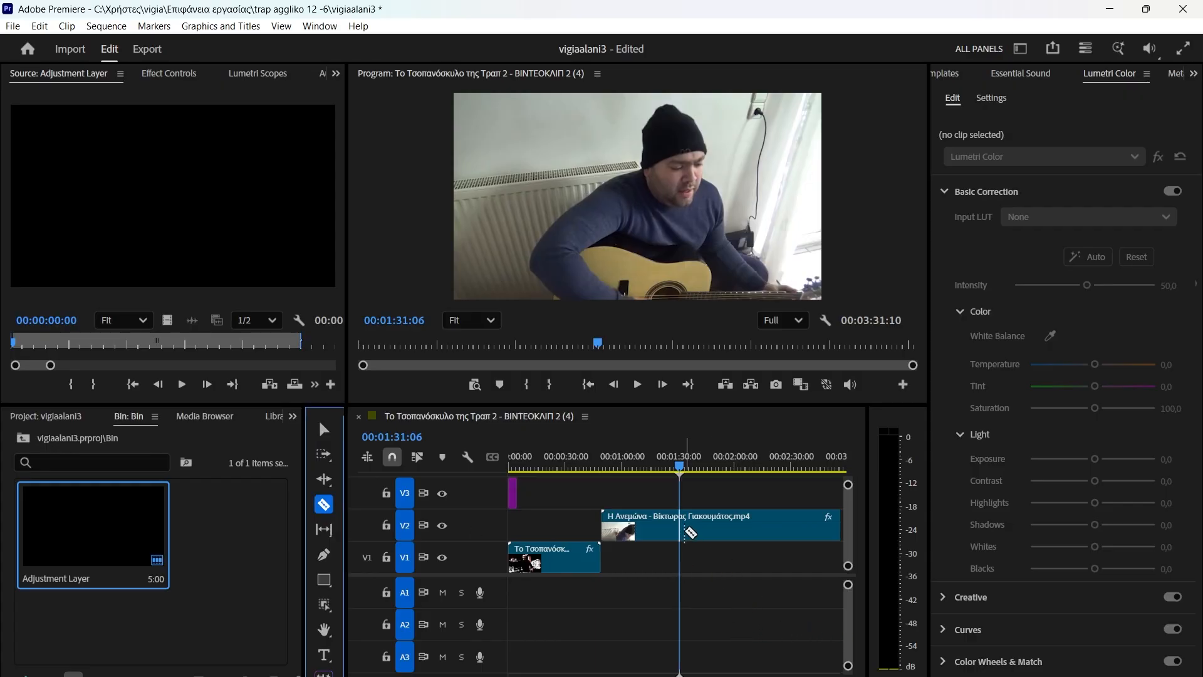
left_click(685, 533)
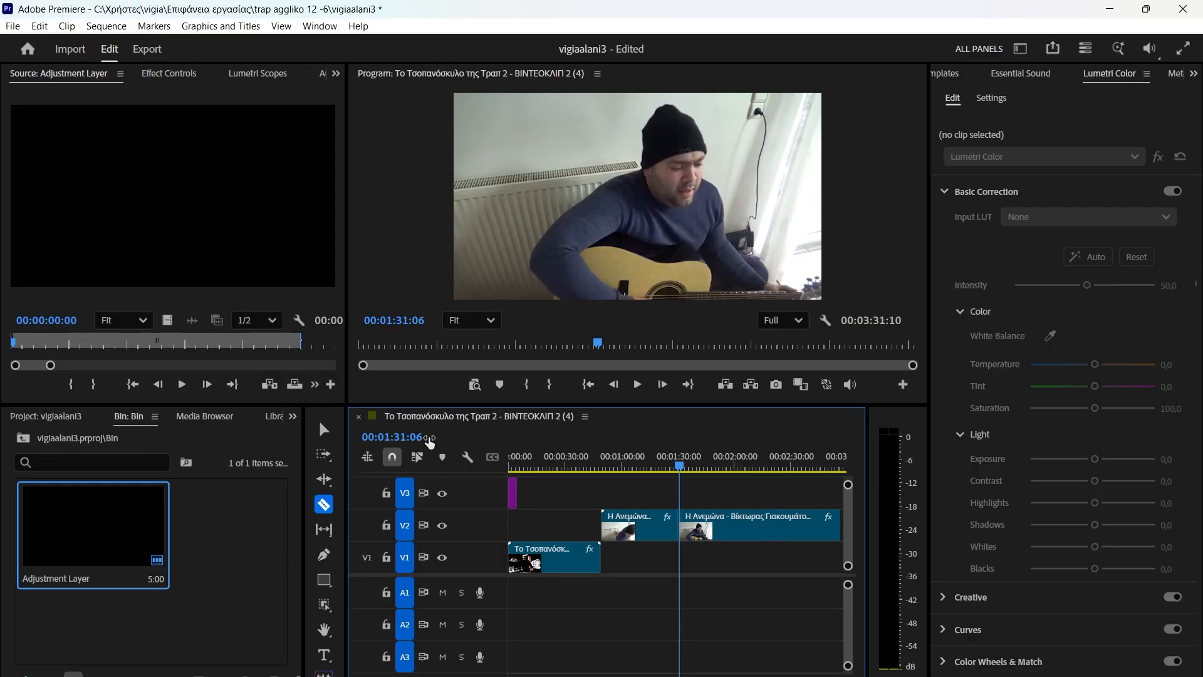
left_click(324, 429)
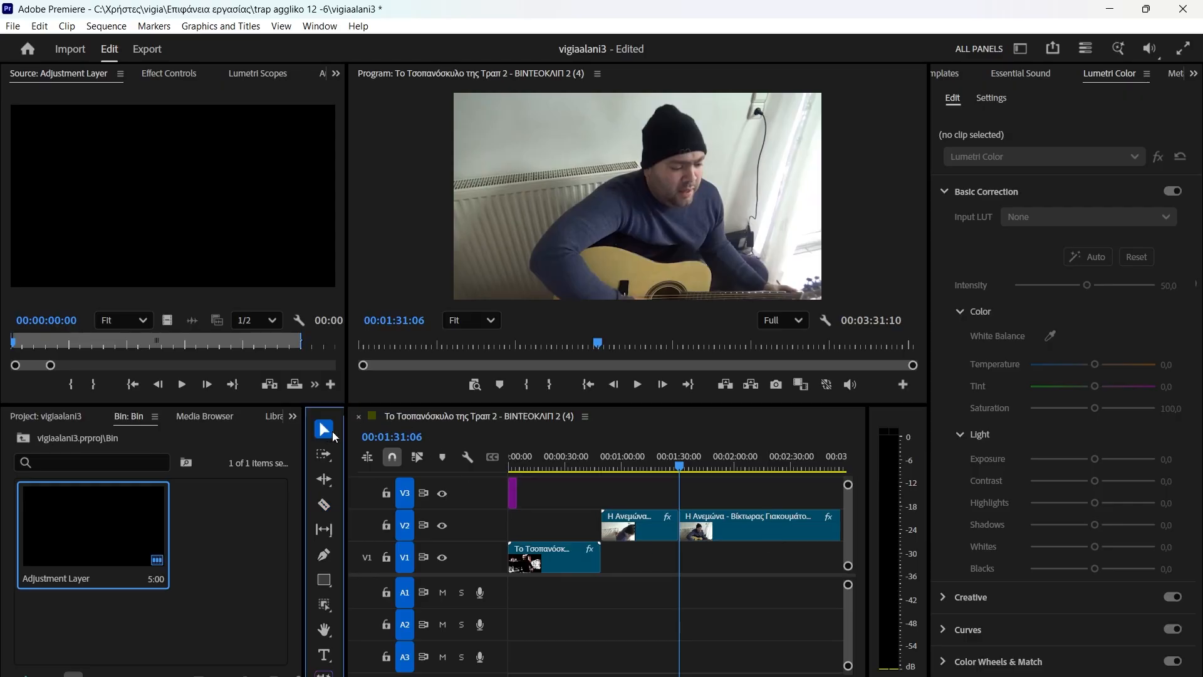
left_click(762, 529)
key("Delete")
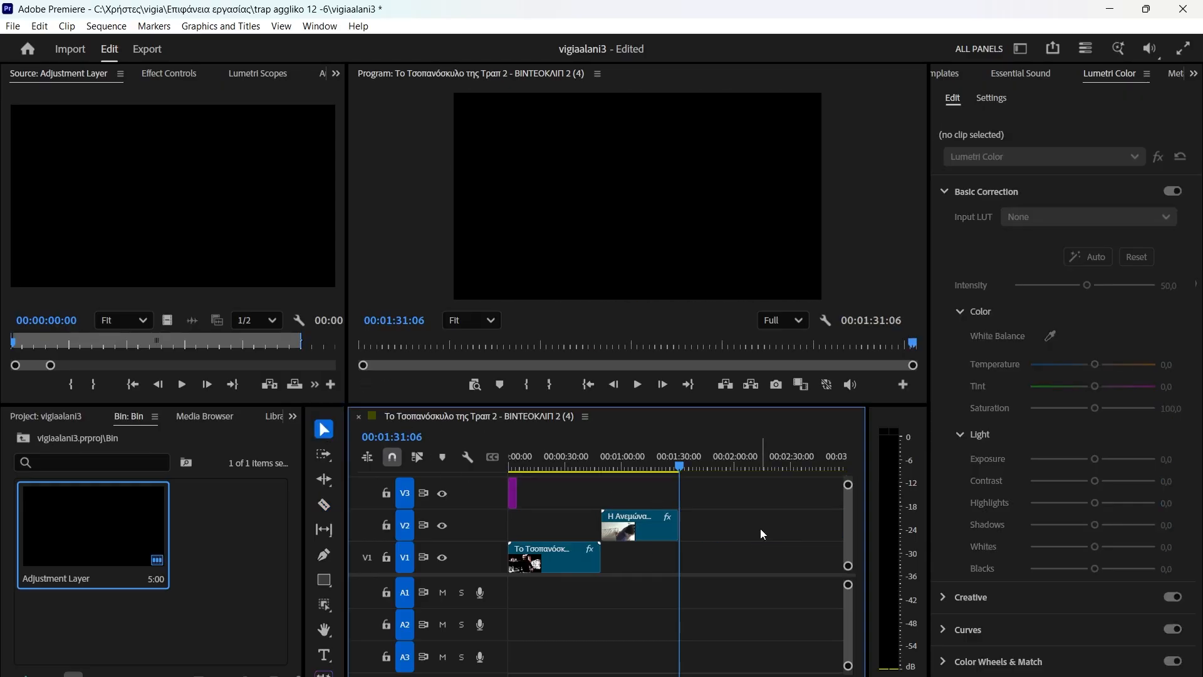
Extend the V3 adjustment layer to the end of the V2 clip and preview both clips beneath it.
left_click(514, 484)
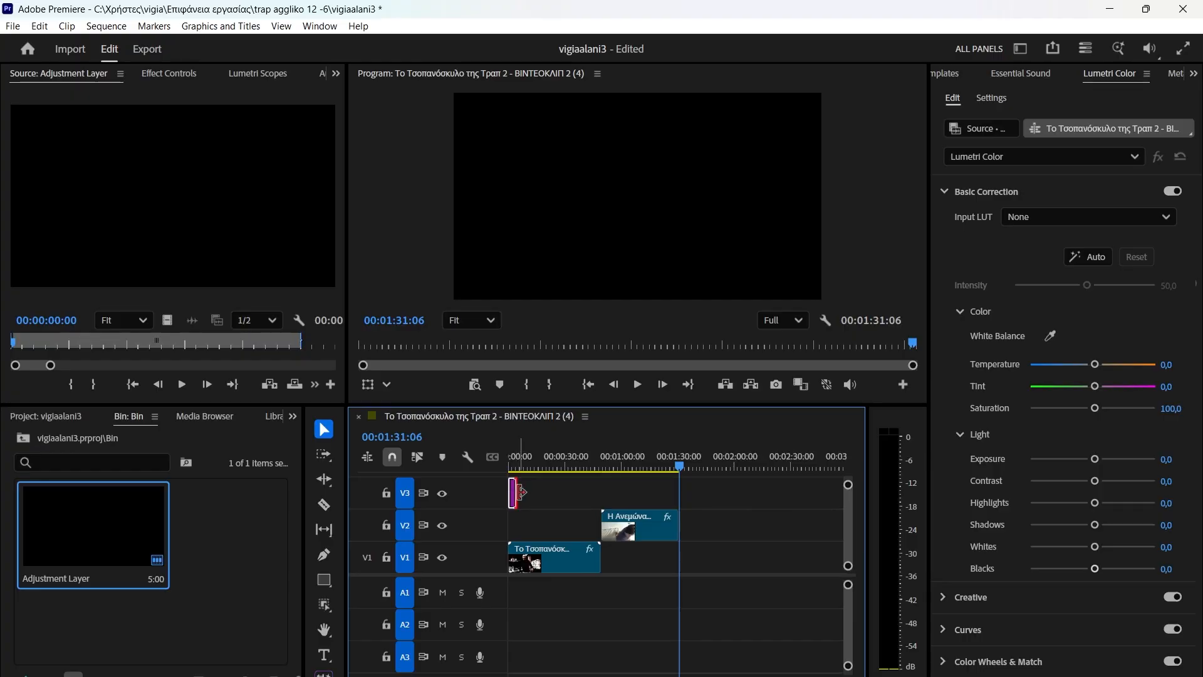
left_click_drag(519, 492, 618, 445)
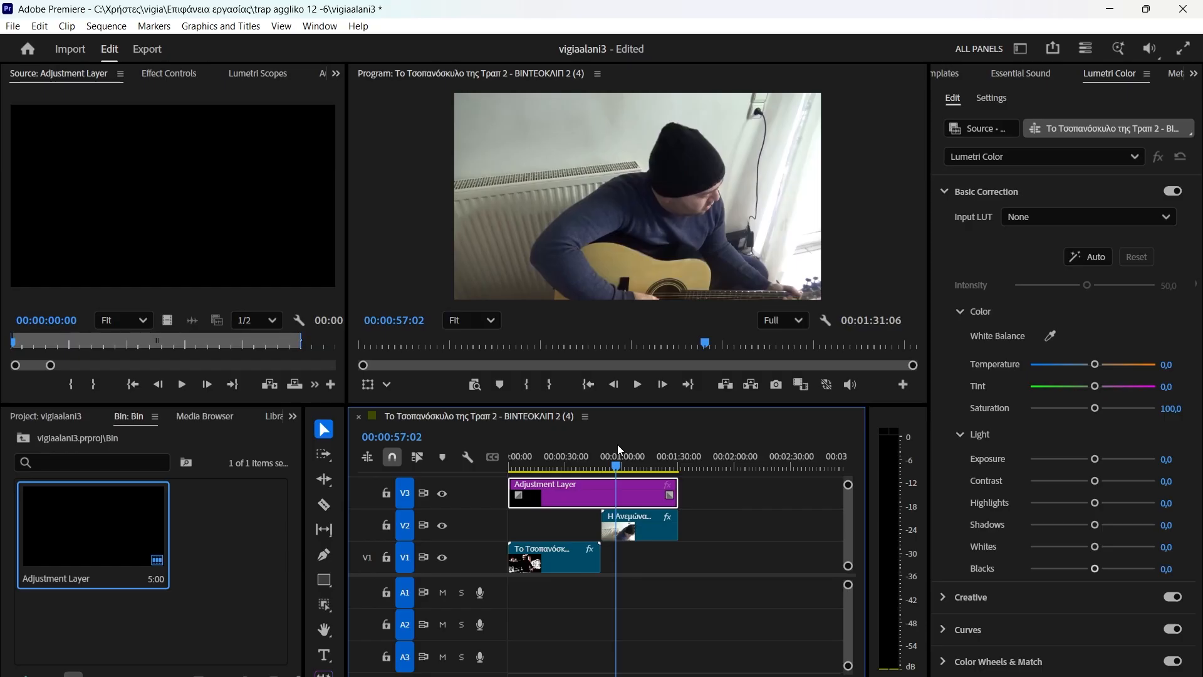
left_click(575, 453)
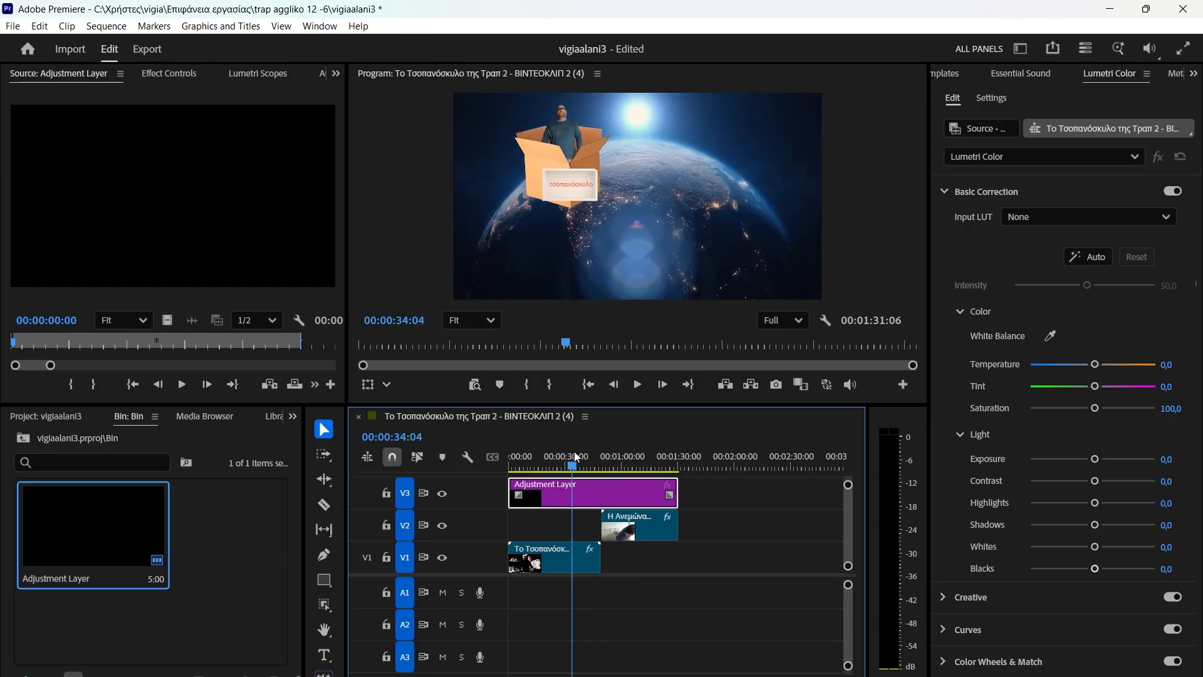
mouse_move(574, 451)
left_mouse_down()
mouse_move(559, 451)
mouse_move(633, 447)
mouse_move(593, 446)
left_mouse_up()
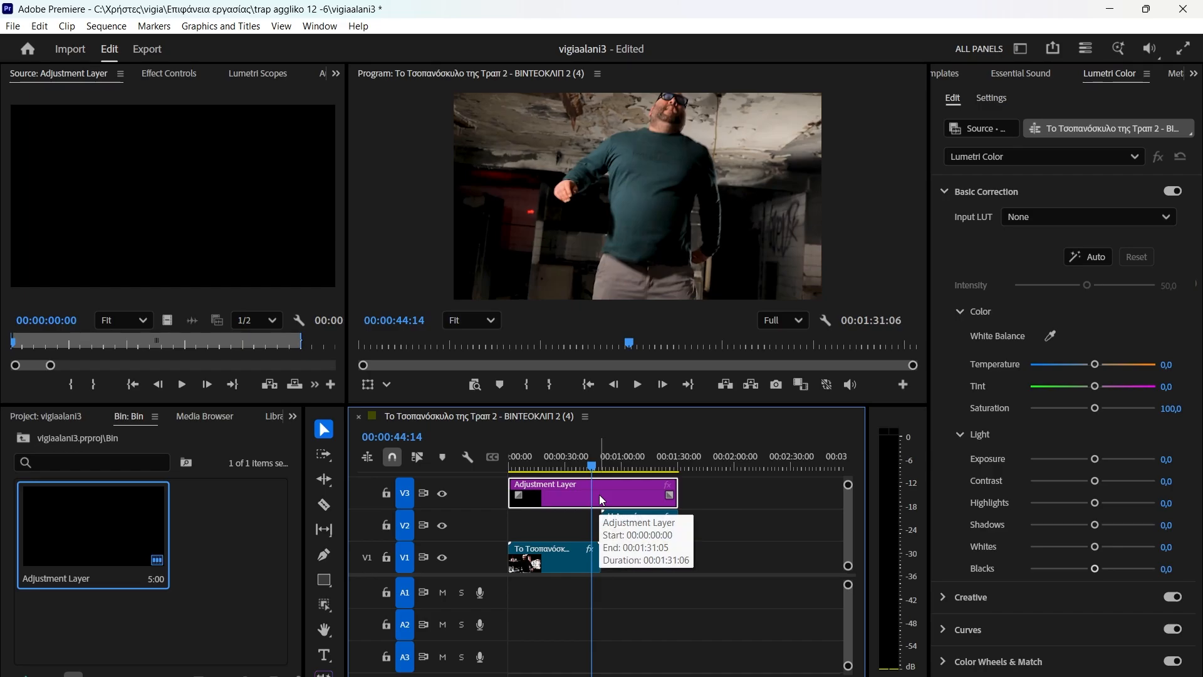
At 00:00:17:02, set the adjustment layer's white balance by sampling the white graffiti on the wall.
left_click_drag(592, 467, 541, 467)
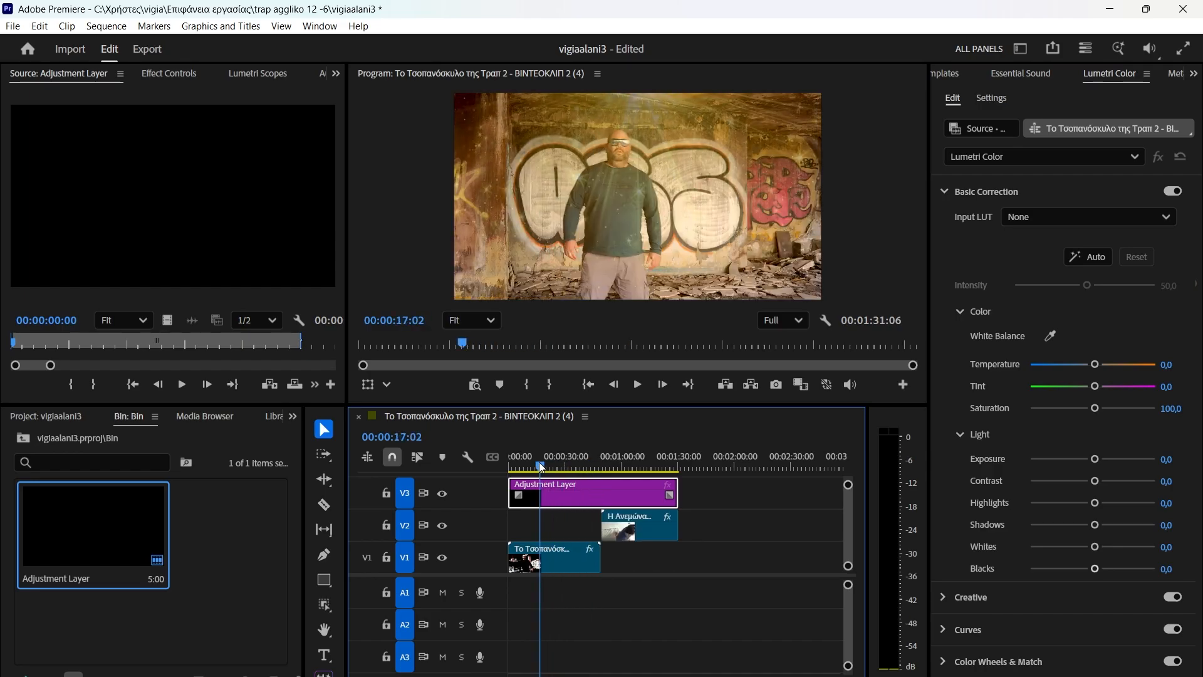
left_click(1050, 336)
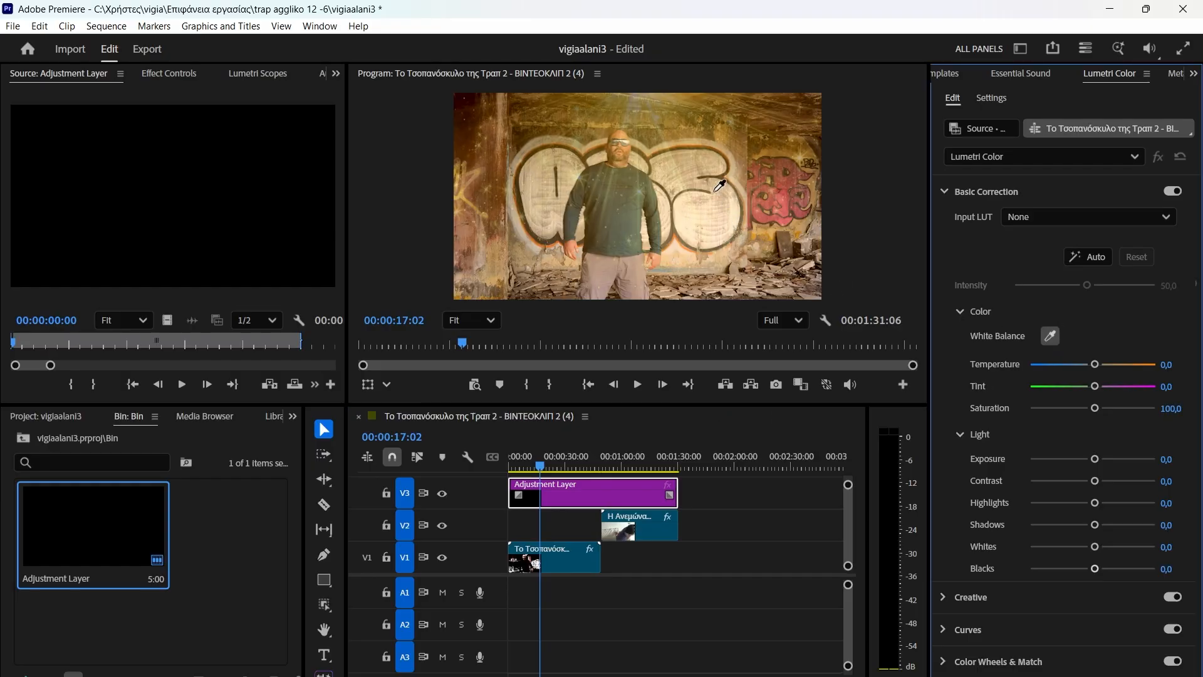
left_click(688, 171)
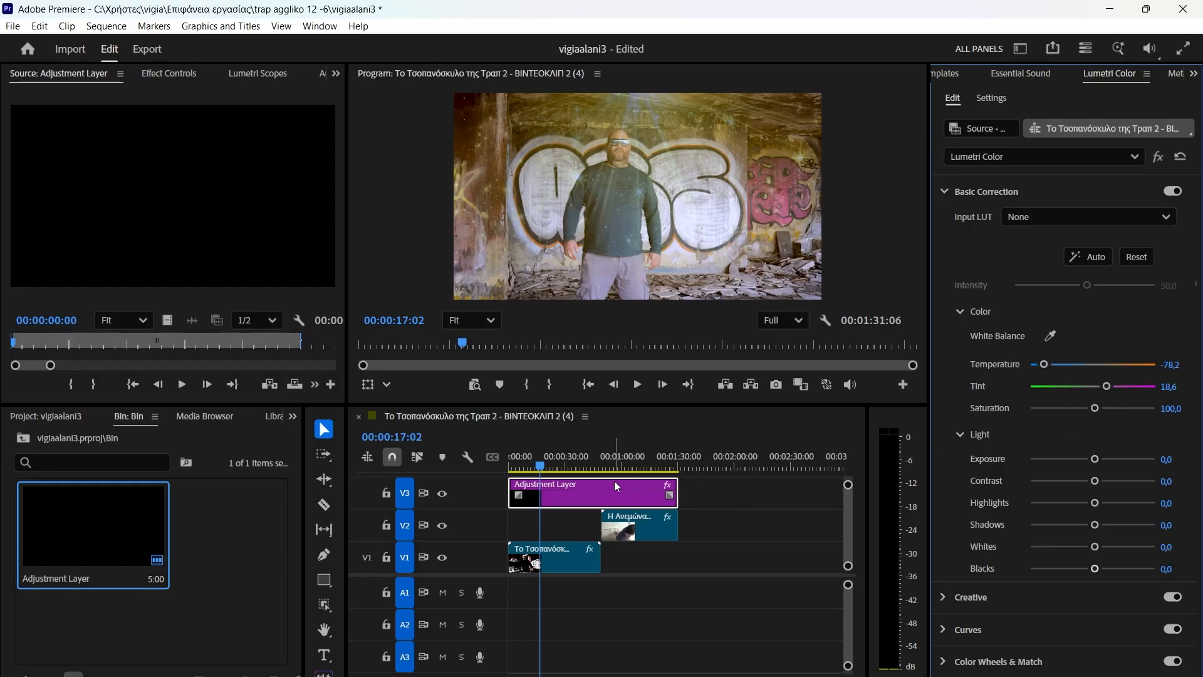
Preview the correction up to 00:01:01:06 and resample the adjustment layer's white balance from the wall behind the guitarist.
left_click_drag(615, 467, 526, 467)
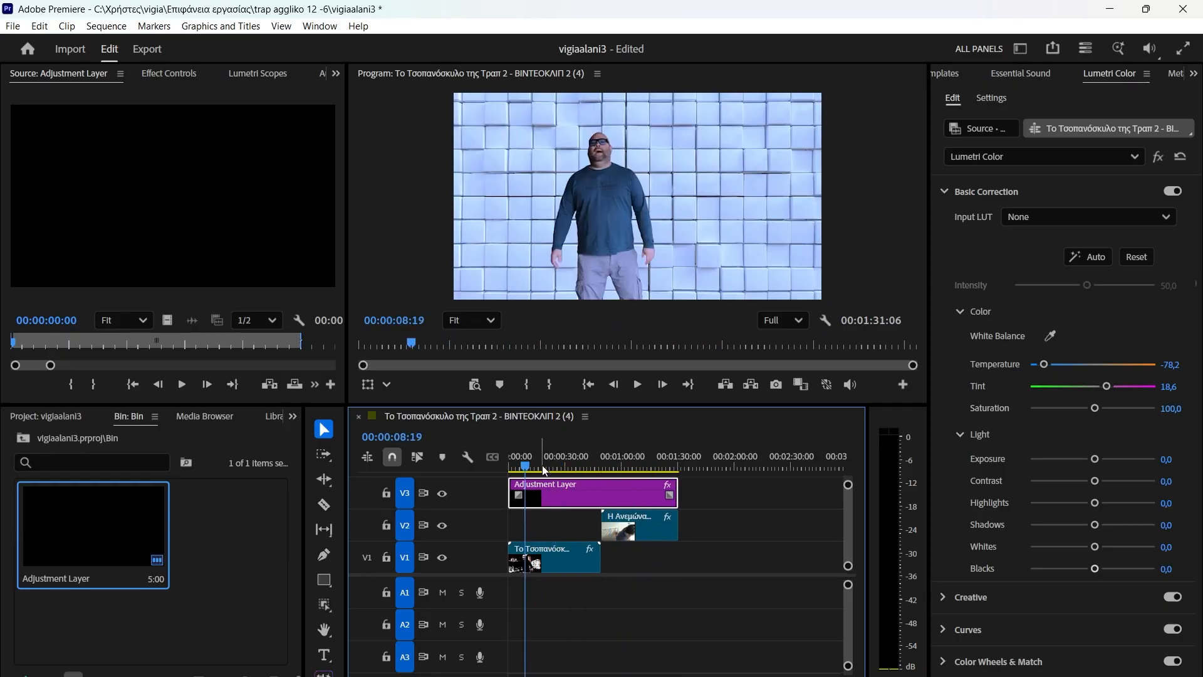
left_click_drag(527, 465, 623, 464)
left_click(649, 531)
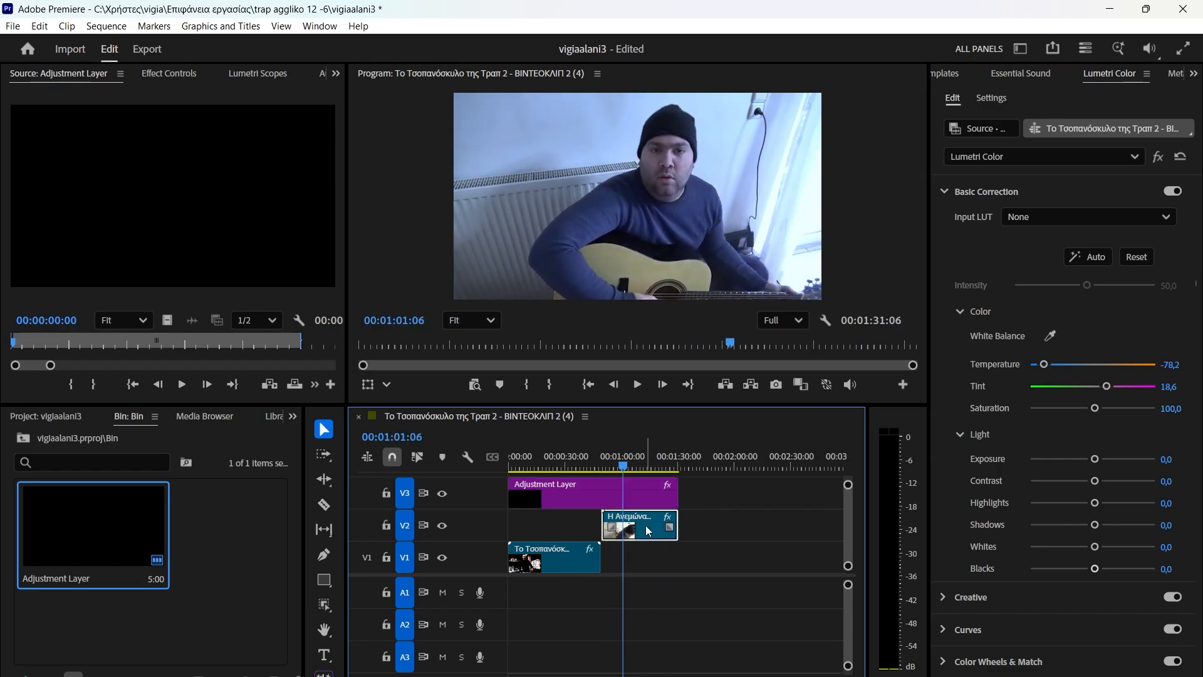
left_click(635, 492)
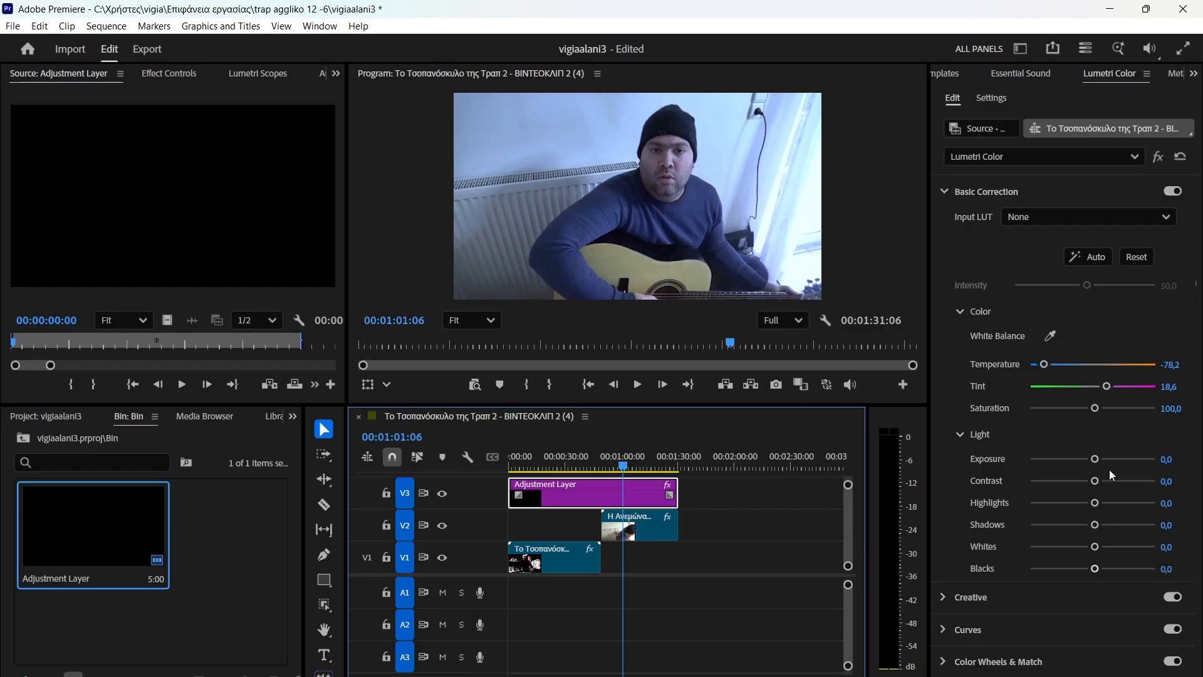
left_click(1052, 336)
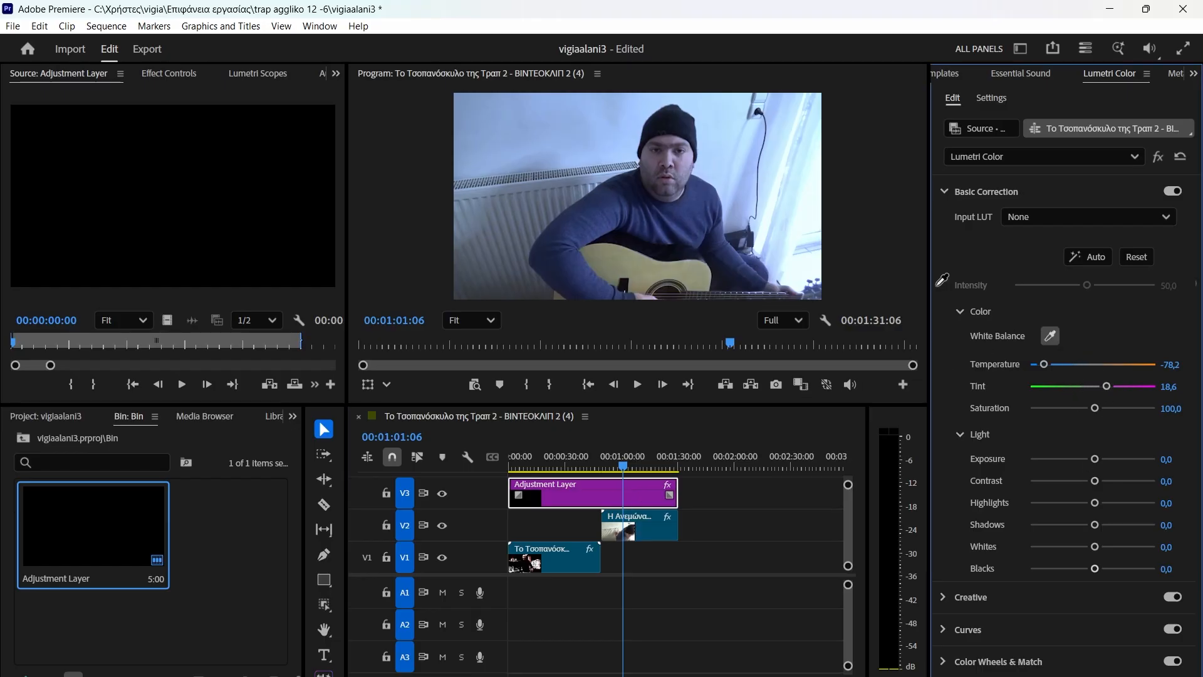
left_click(523, 142)
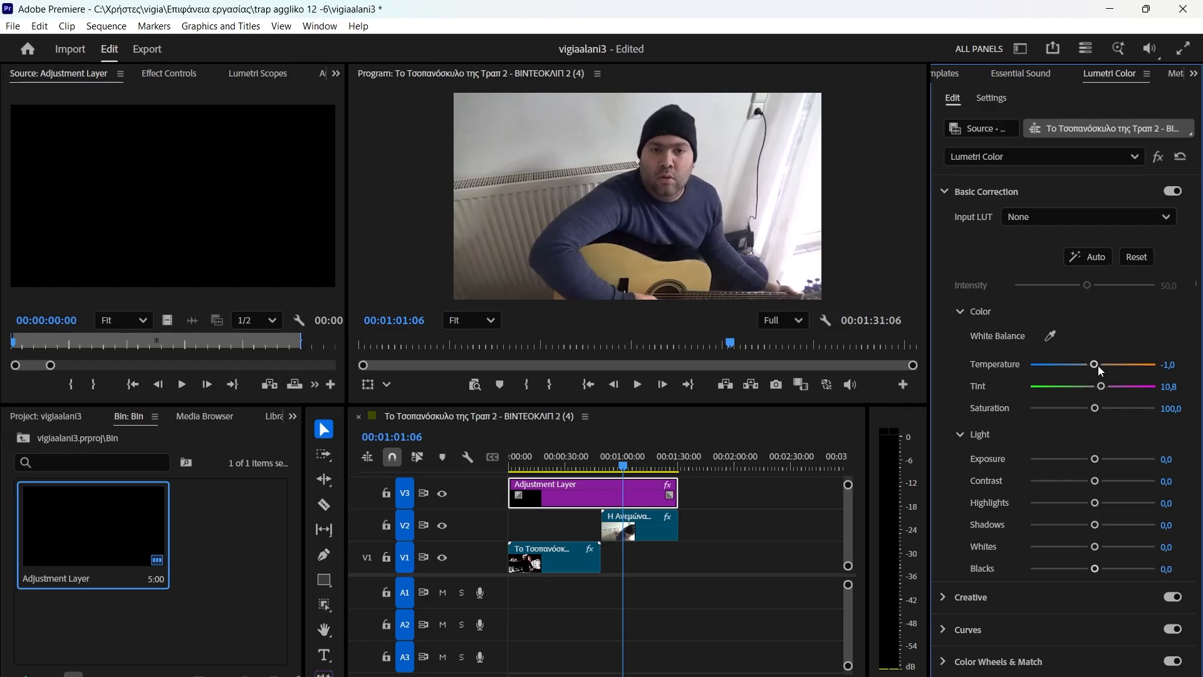
Set the adjustment layer's Temperature to 67.7 and preview the warmer look on both clips.
left_click_drag(1098, 366, 1125, 366)
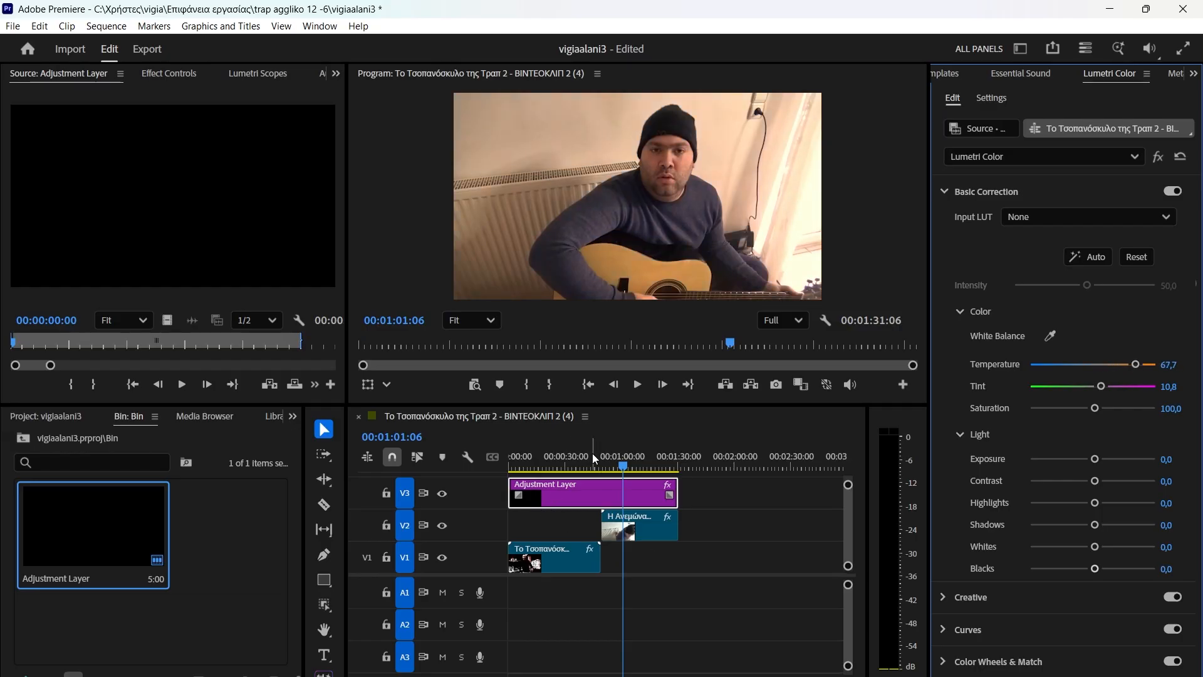
left_click_drag(593, 453, 661, 462)
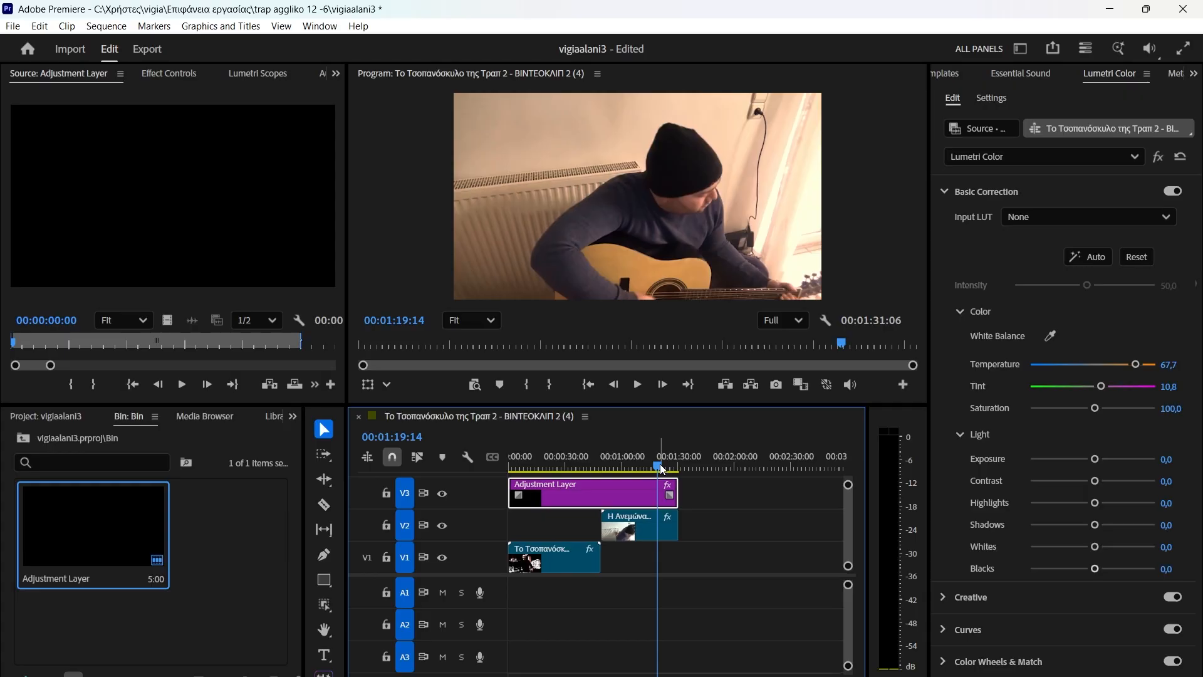
left_click(587, 464)
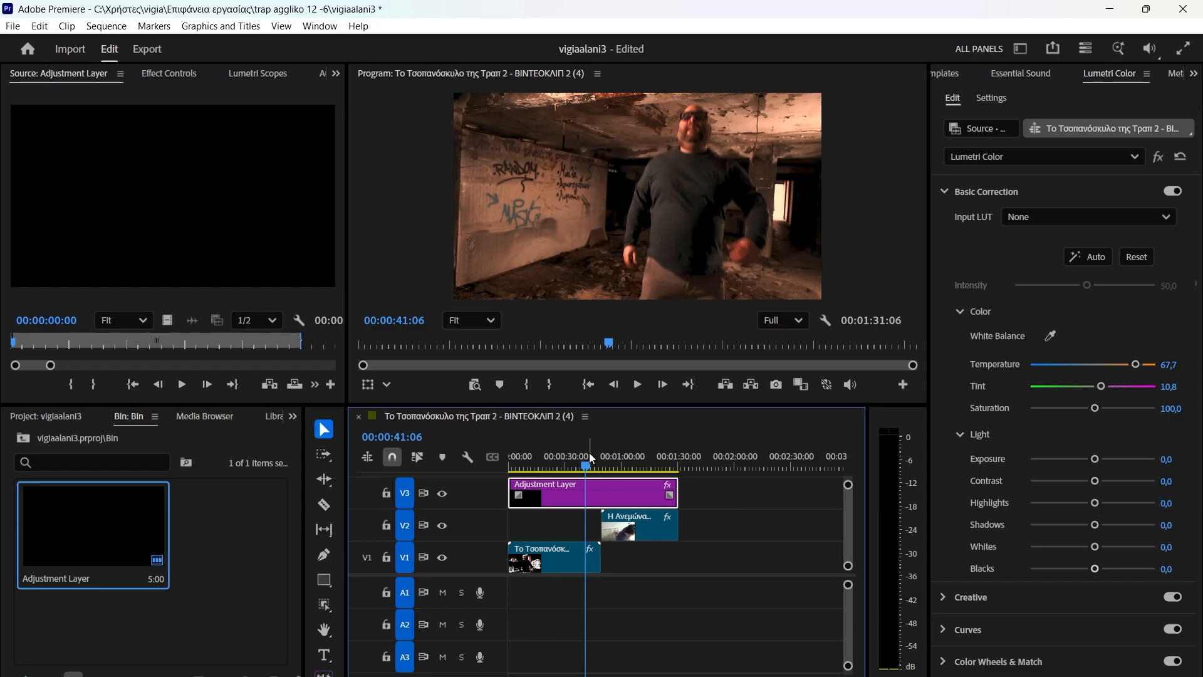
Reset the adjustment layer's basic corrections, move the playhead to 00:00:02:12, and delete the layer from track V3.
left_click(1137, 257)
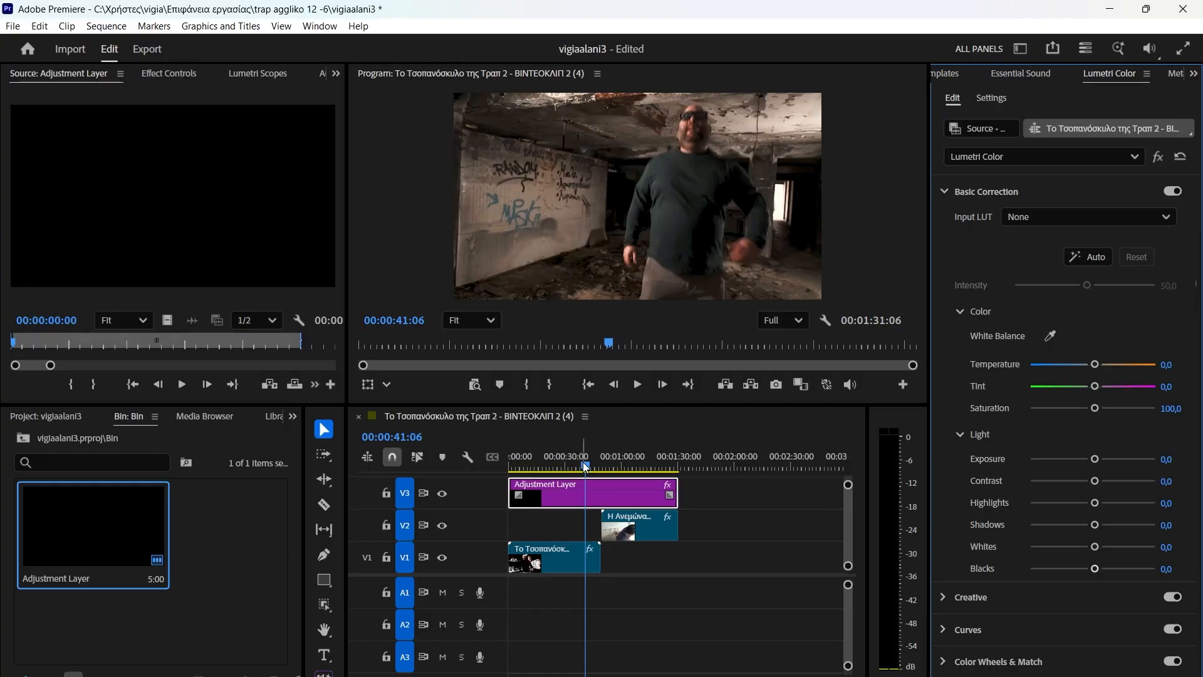
left_click_drag(585, 467, 513, 467)
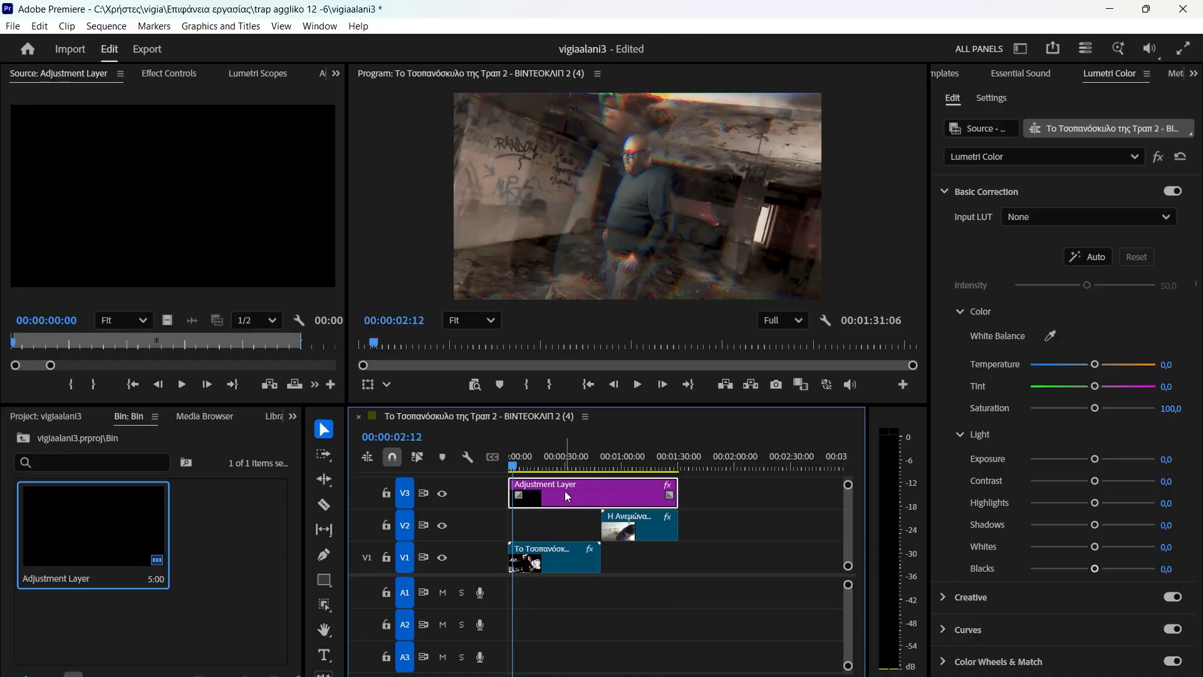
key("Delete")
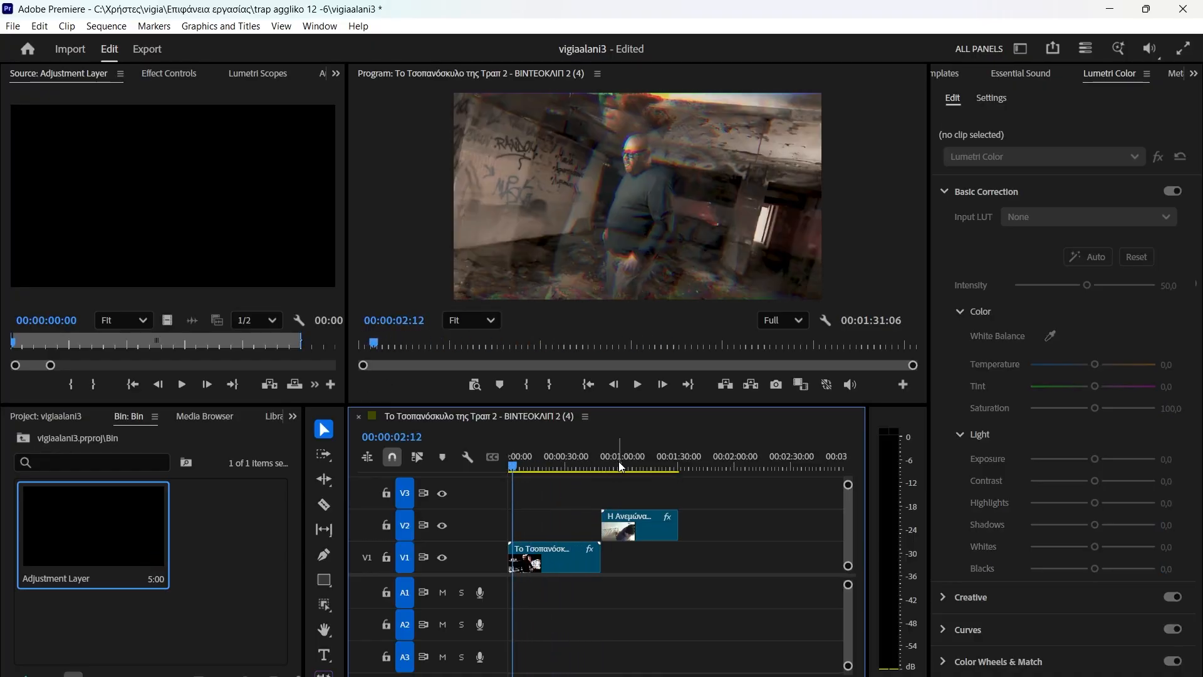
Show the V1 clip's effect settings at 00:00:20:00 and reset its Lumetri basic corrections.
left_click(168, 74)
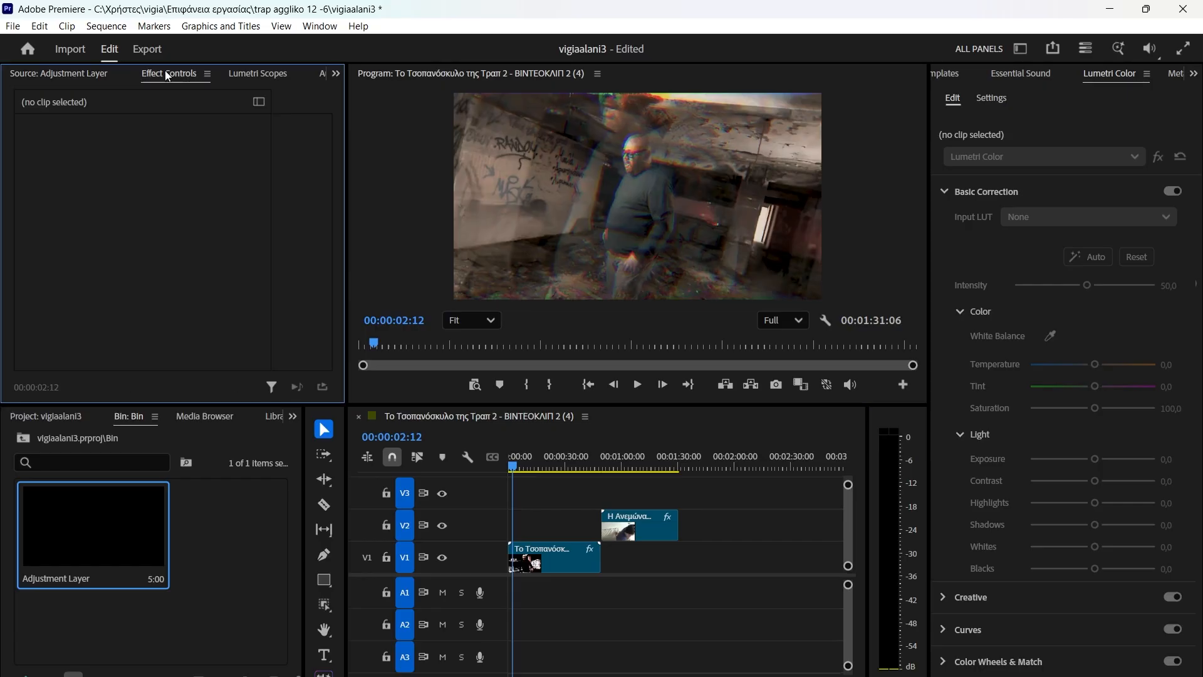
left_click(560, 553)
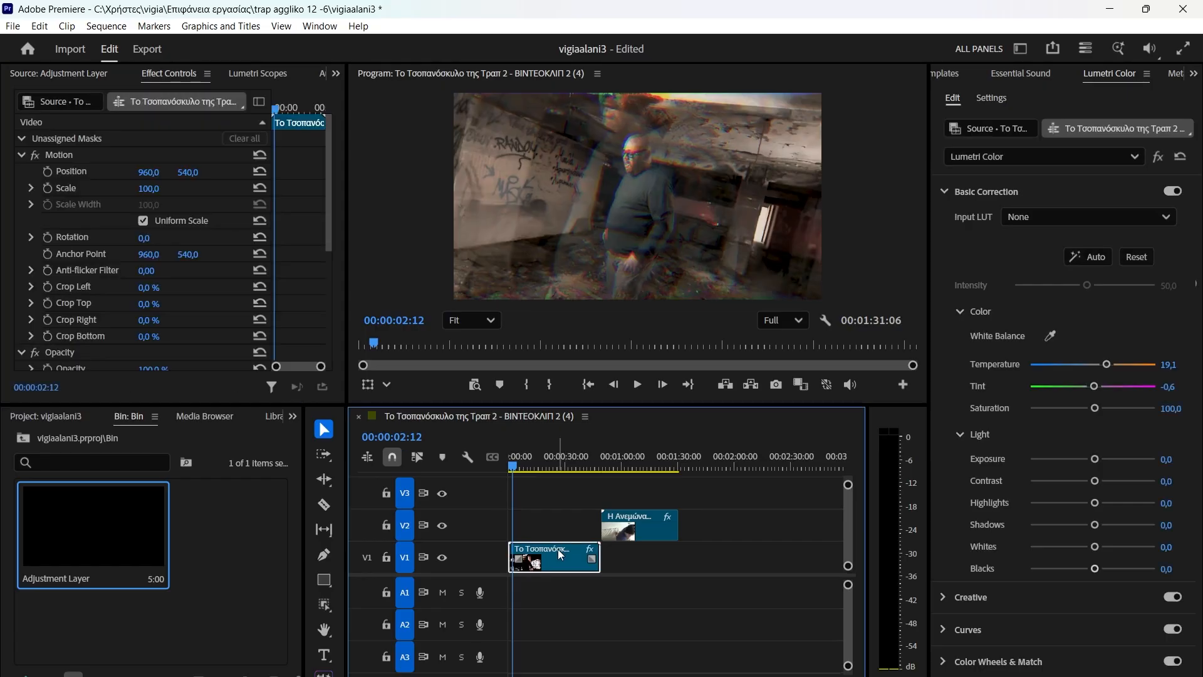
mouse_move(565, 464)
left_mouse_down()
mouse_move(539, 463)
mouse_move(654, 449)
mouse_move(548, 451)
left_mouse_up()
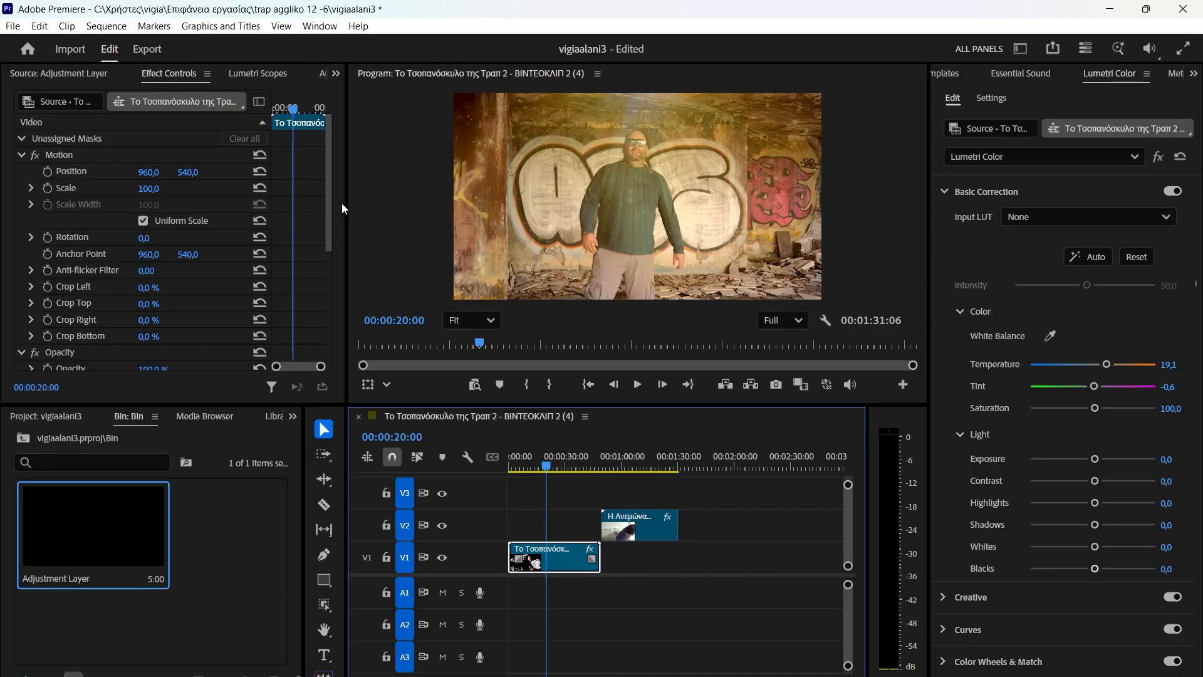
left_click_drag(330, 175, 337, 282)
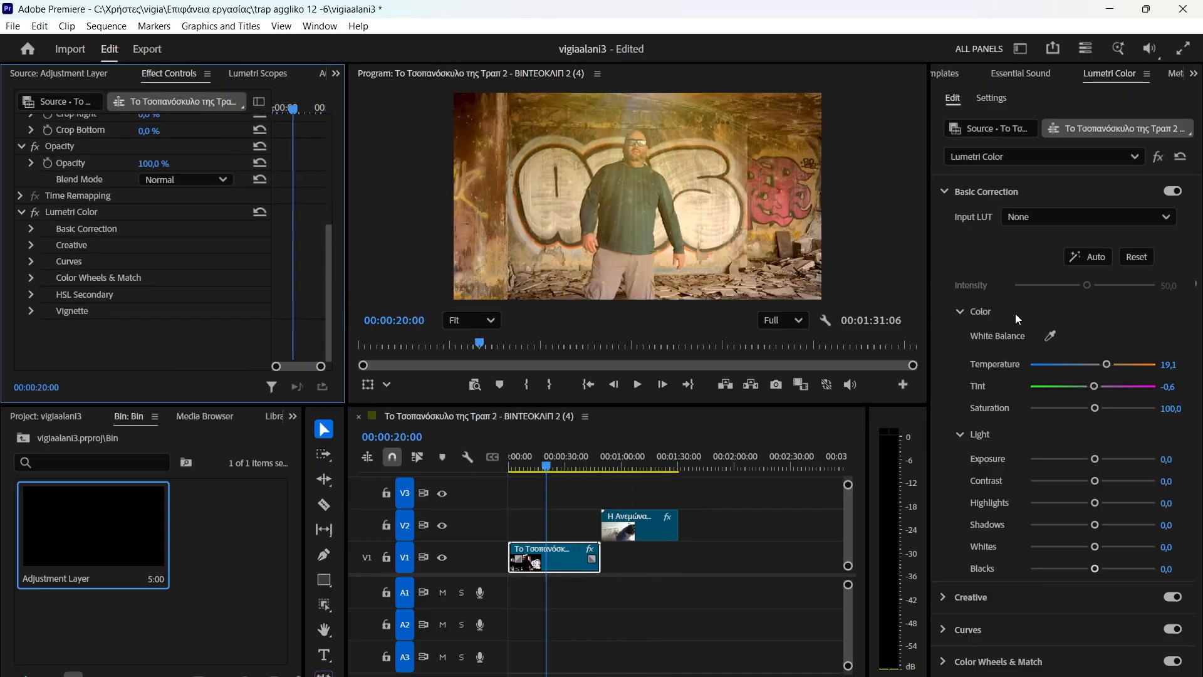
left_click(1142, 258)
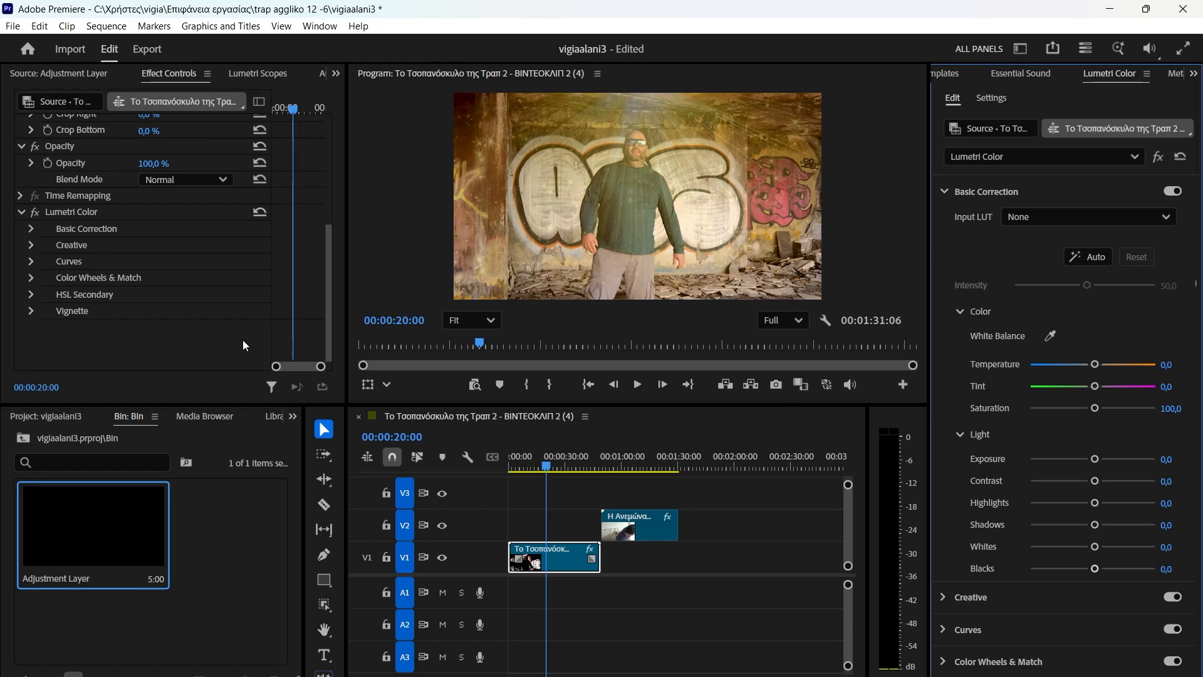
Set the V1 clip's white balance by sampling the white graffiti on the wall behind the man.
left_click(69, 209)
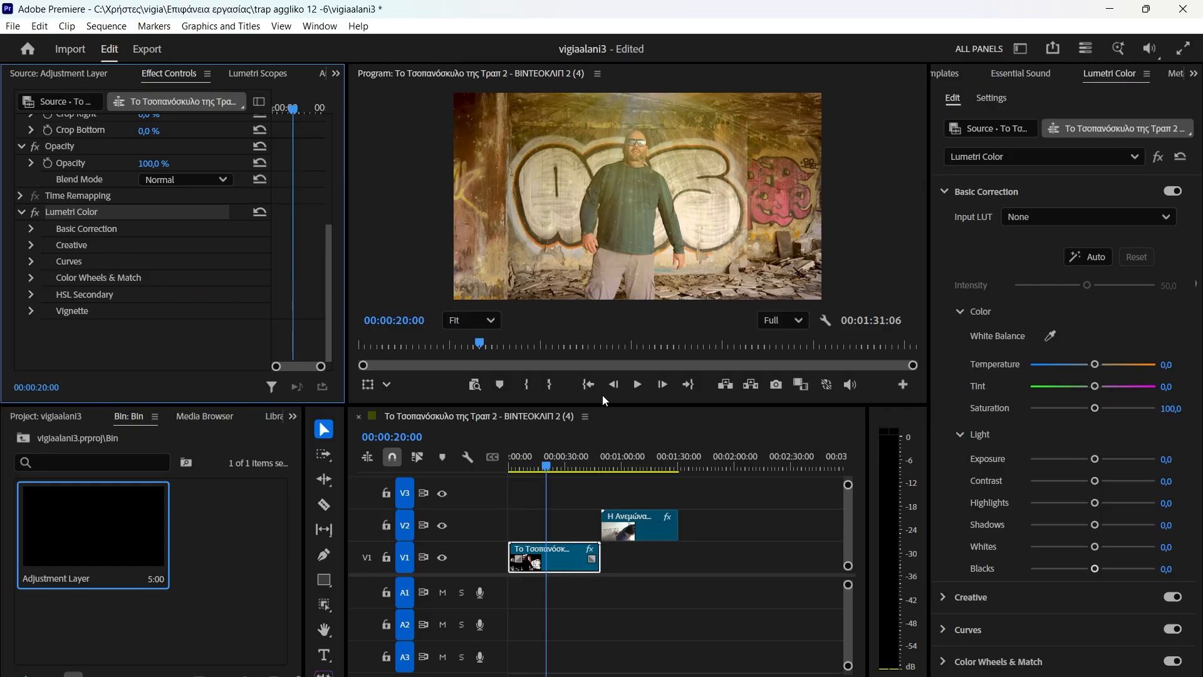
left_click(1050, 336)
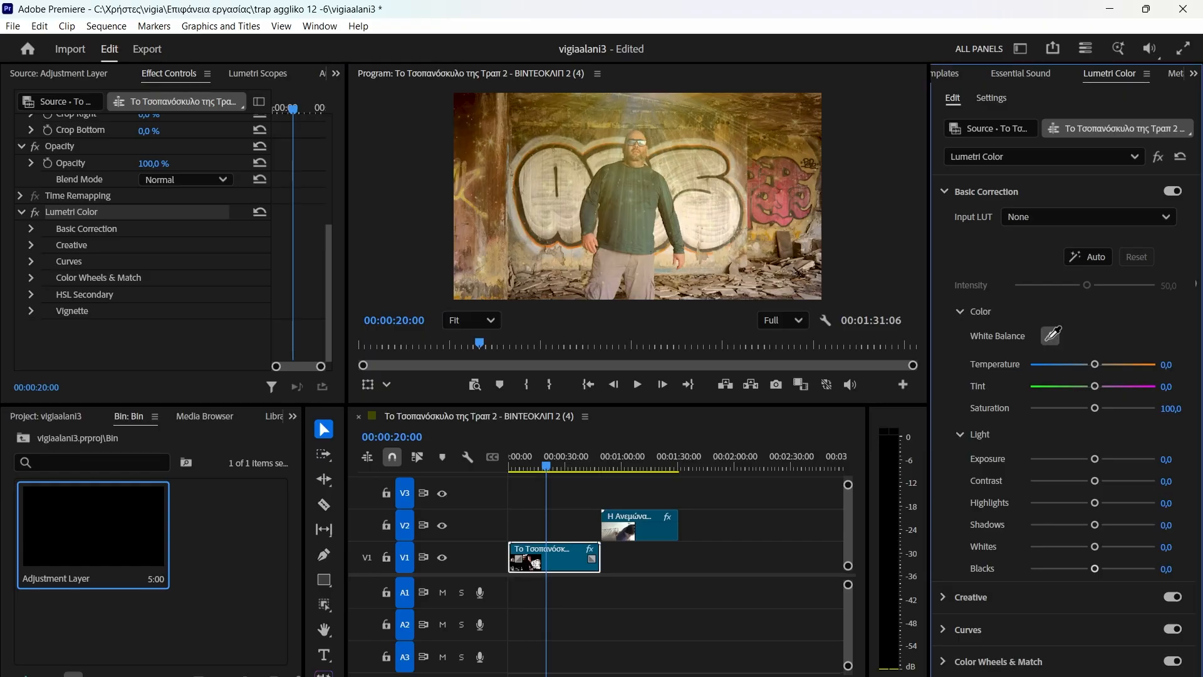
left_click(700, 178)
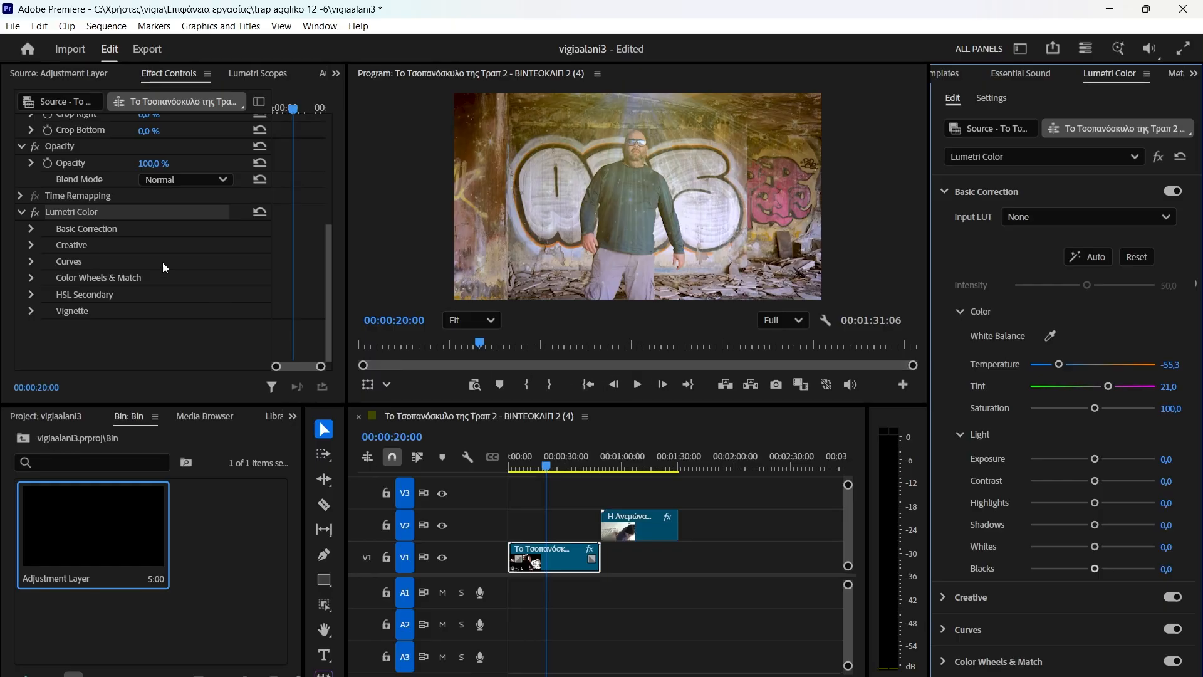
Inspect the V1 clip's Basic Correction settings and compare with the effects applied to the V2 clip.
left_click(33, 242)
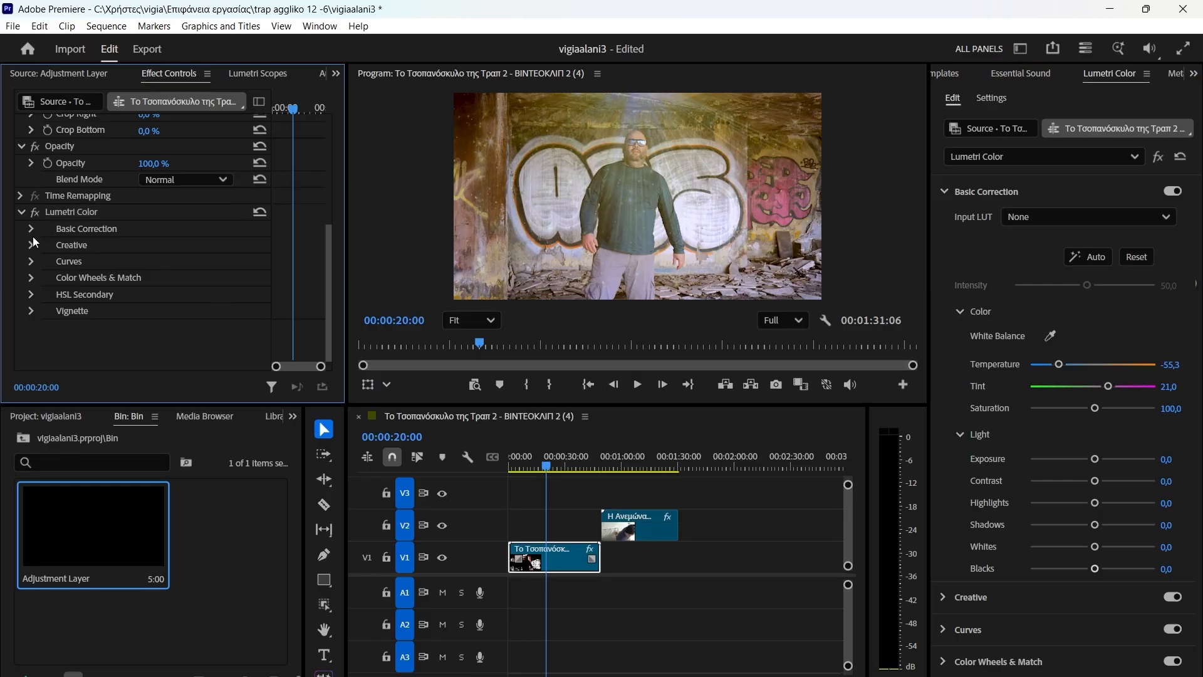
left_click(31, 229)
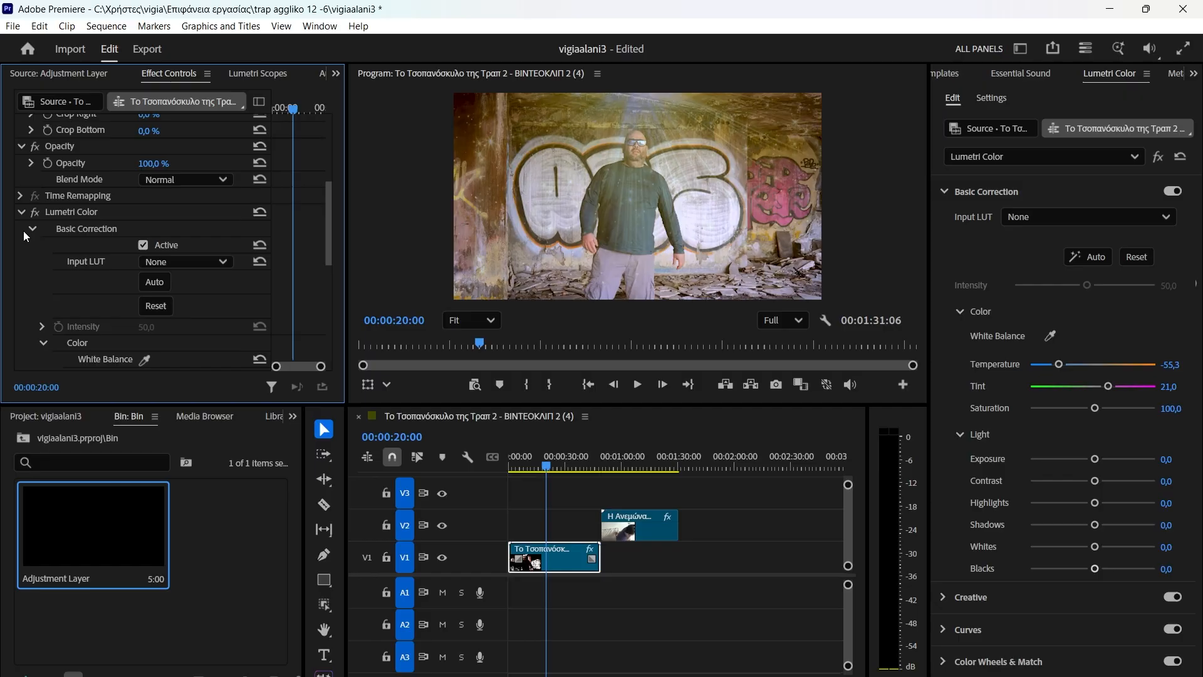
left_click(32, 229)
left_click(620, 525)
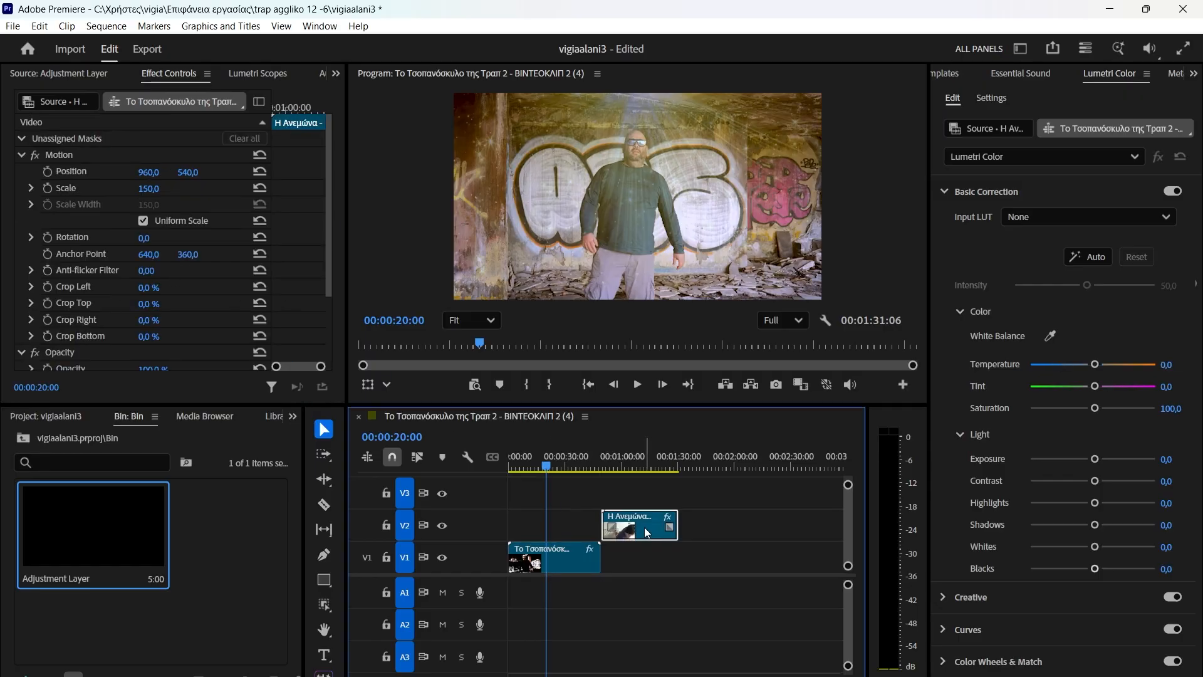
left_click_drag(329, 175, 341, 294)
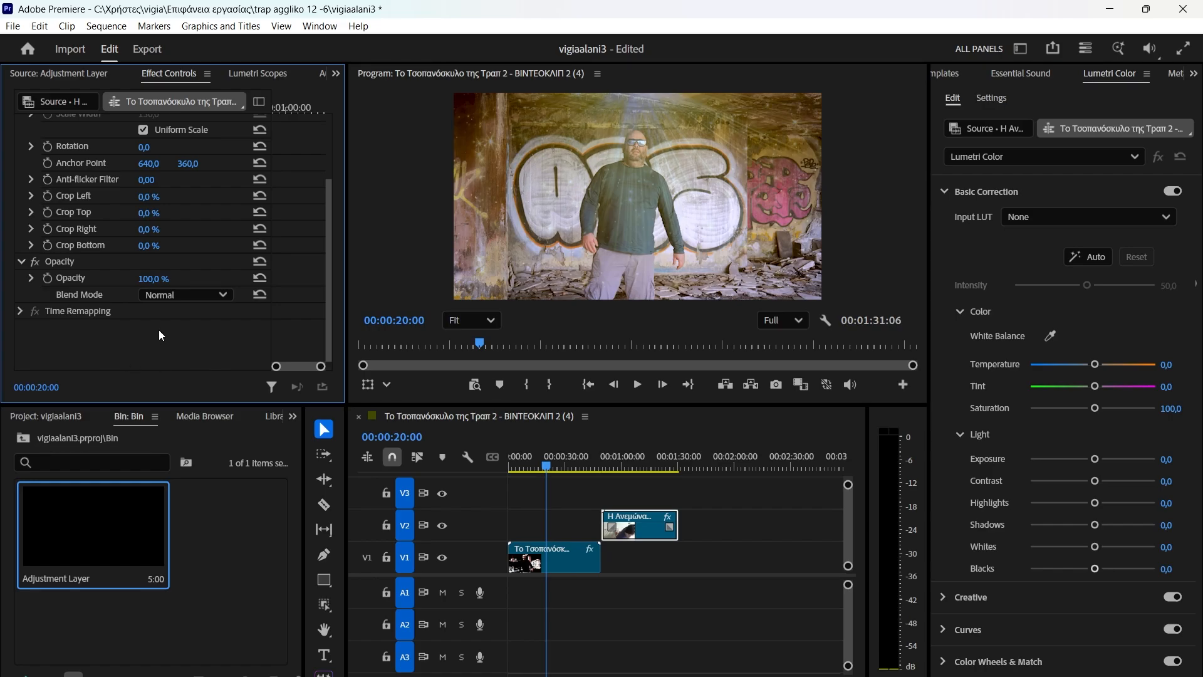
Copy the V1 clip's Lumetri Color effect and paste it onto the V2 clip at 00:01:06:17.
left_click(563, 551)
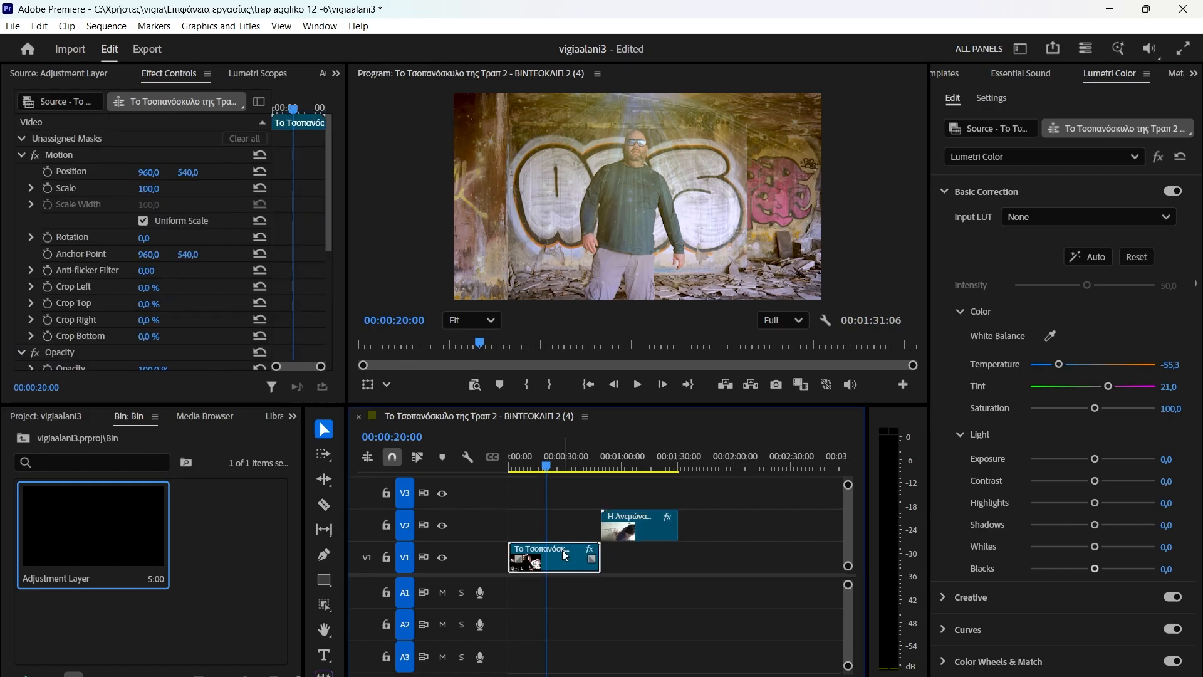
left_click_drag(326, 191, 327, 302)
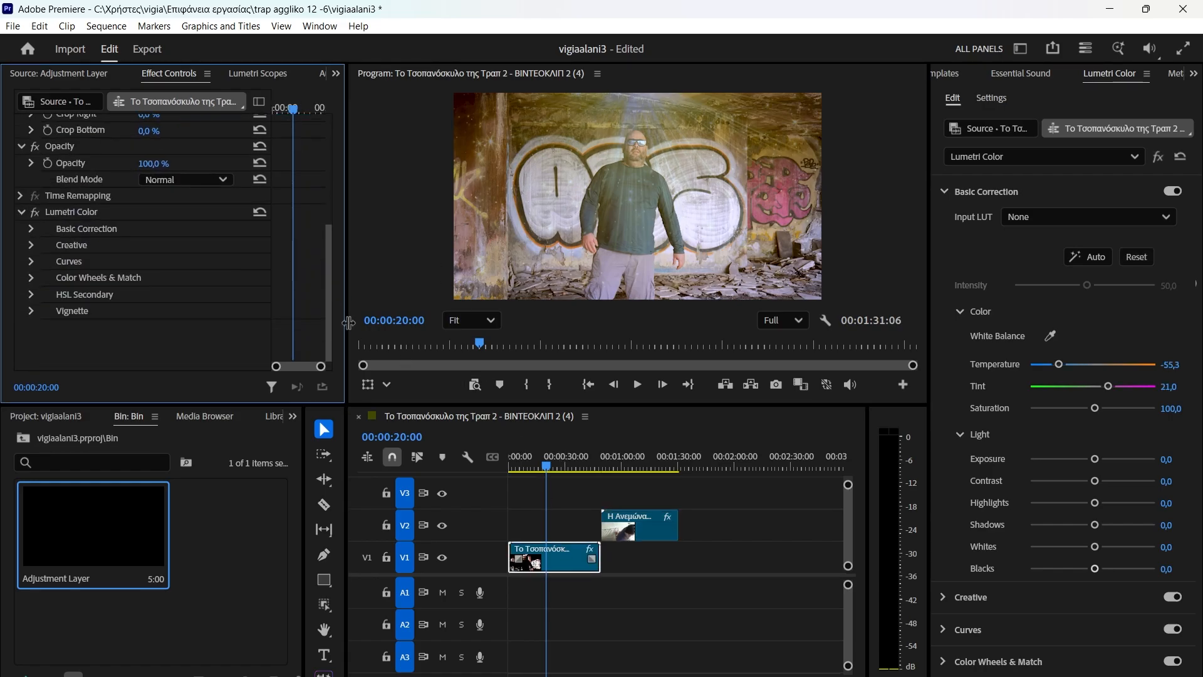
left_click(65, 210)
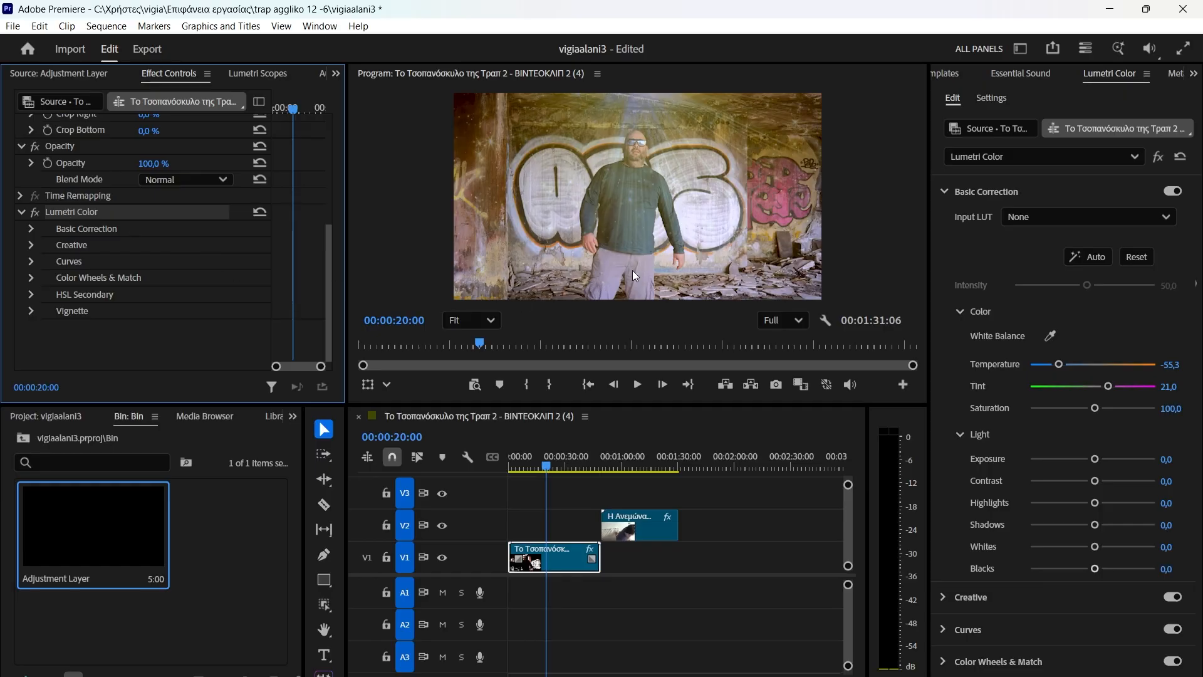
left_click(634, 466)
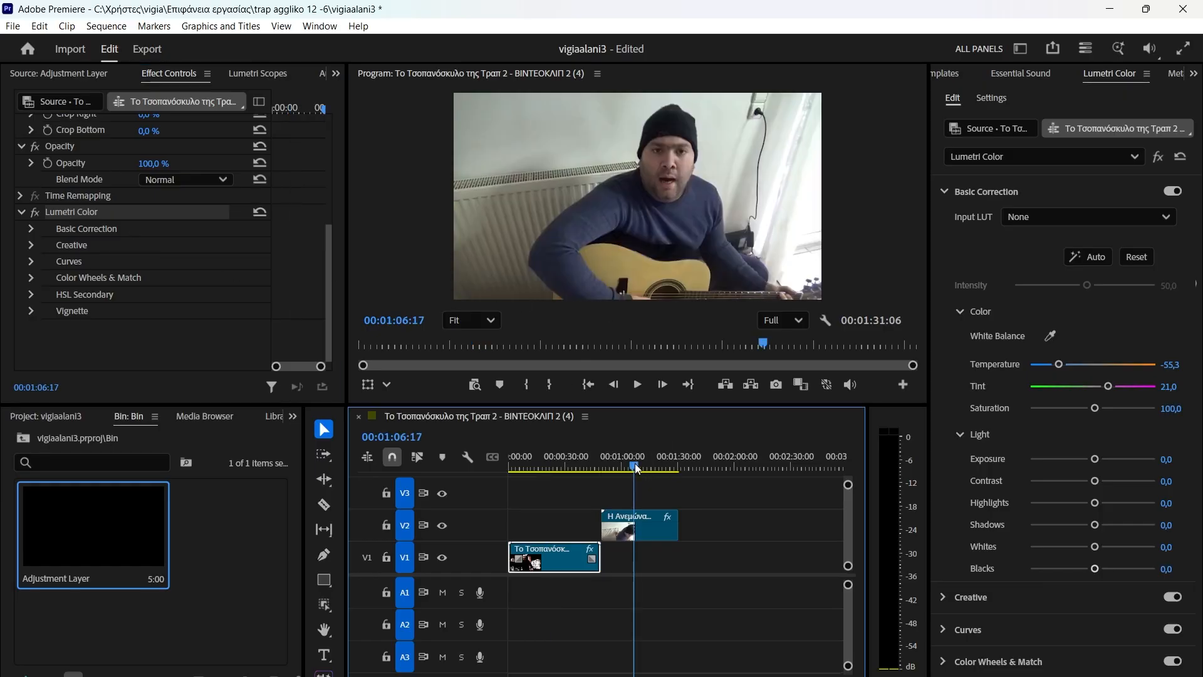
left_click(649, 527)
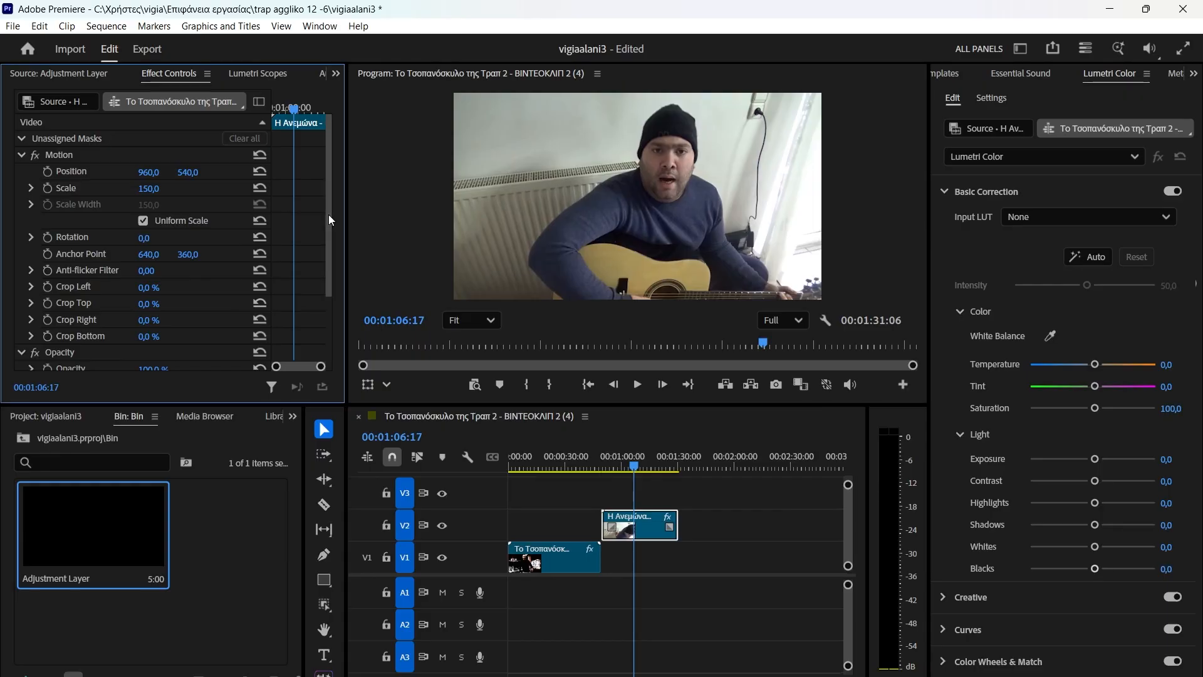
left_click_drag(328, 214, 352, 347)
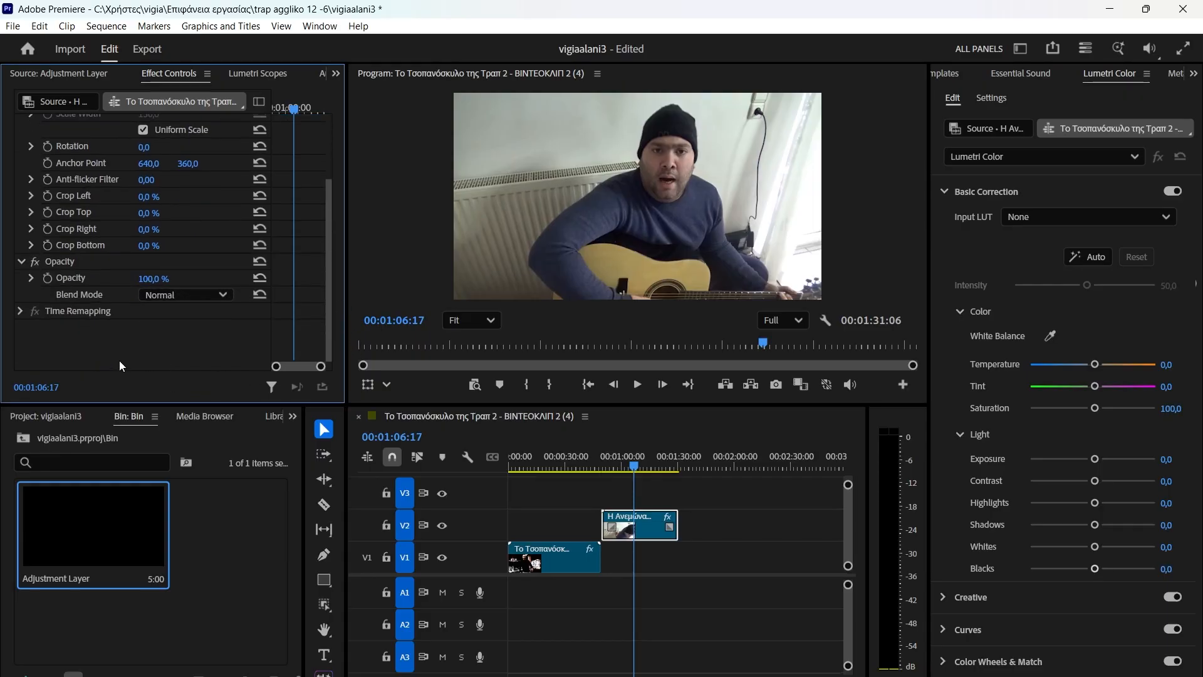
key("ctrl+v")
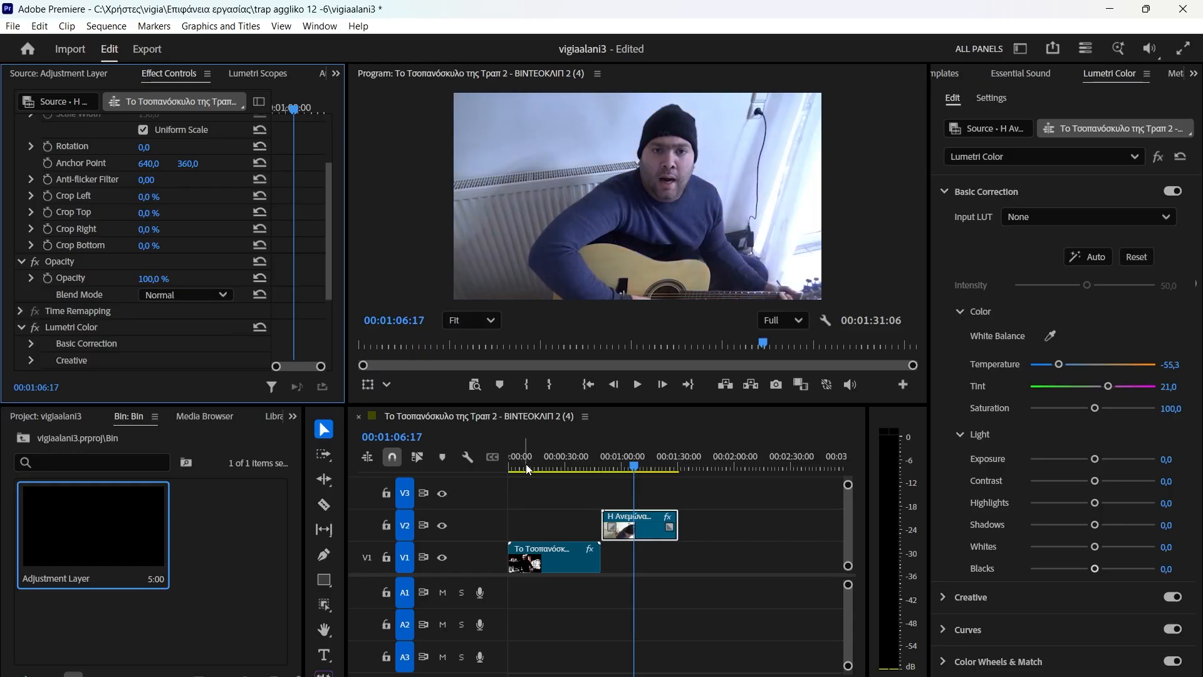
Preview the V1 clip's grade at 00:00:21:17, select that clip, and return the playhead to the sequence start.
left_click_drag(565, 466, 551, 442)
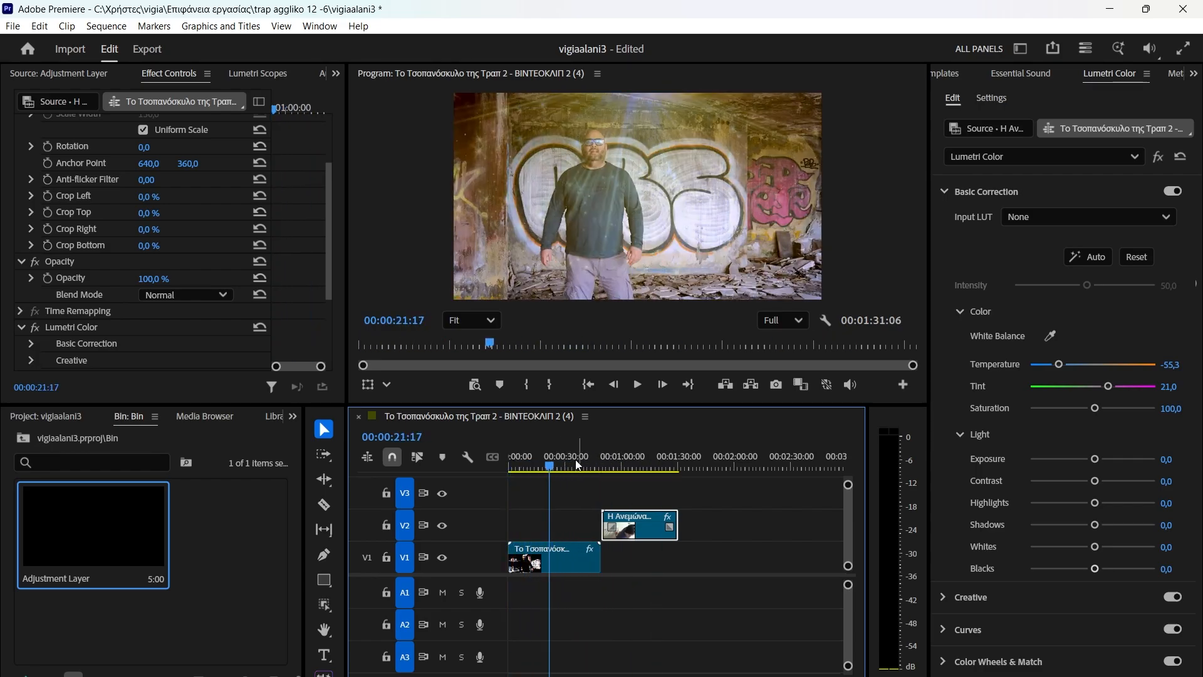
left_click(569, 567)
right_click(569, 567)
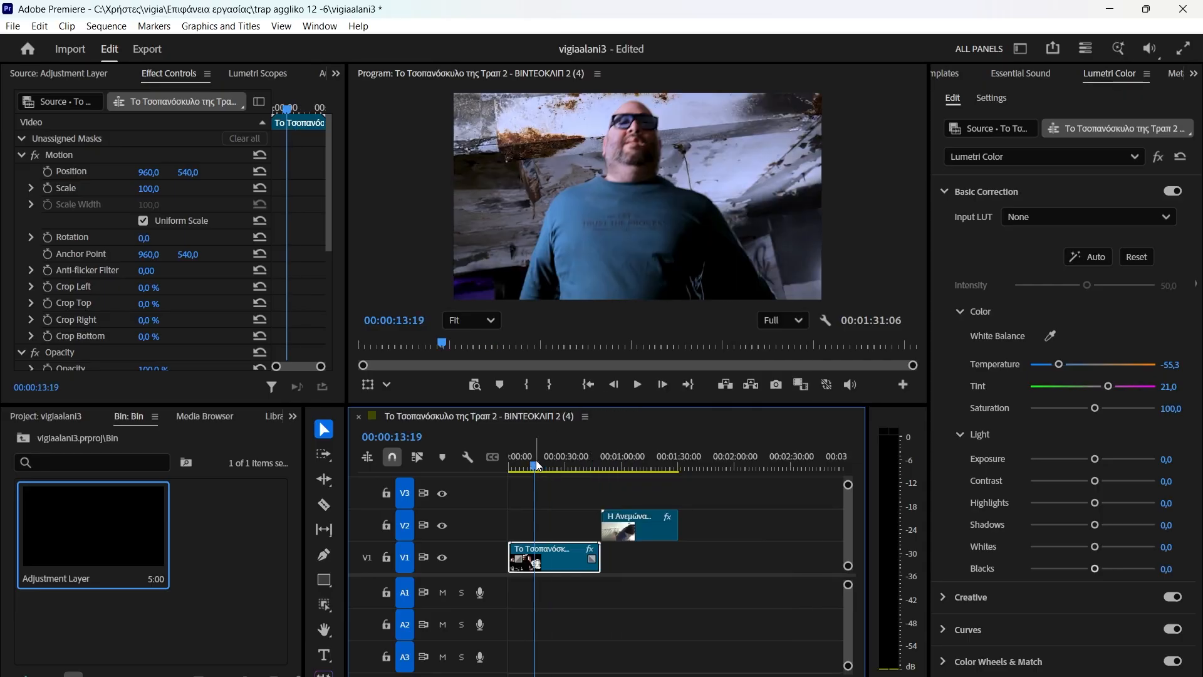
left_click_drag(538, 466, 506, 455)
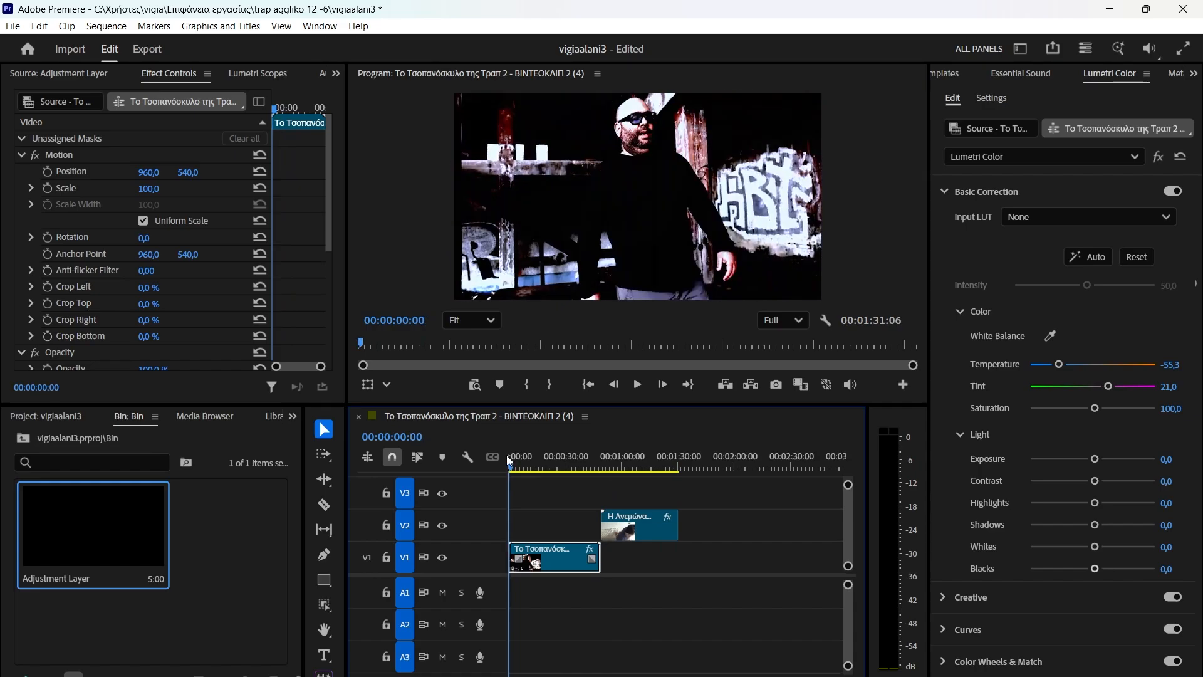